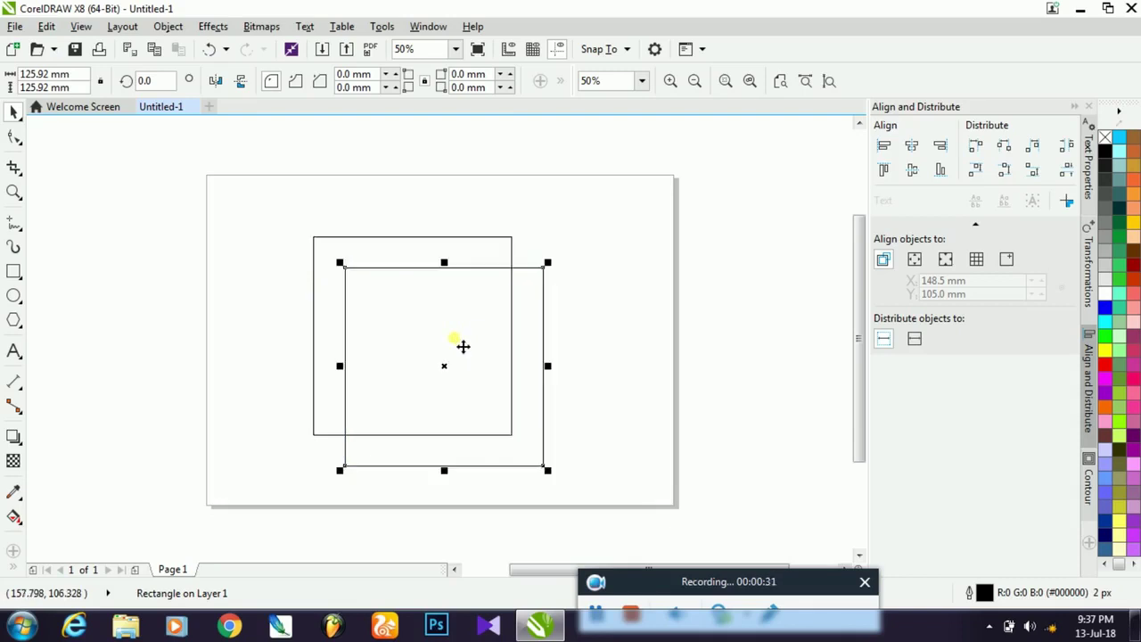
- Cut the front square out of the back square with Back minus front, leaving an L-shaped strip, and clear the selection
left_click(230, 183)
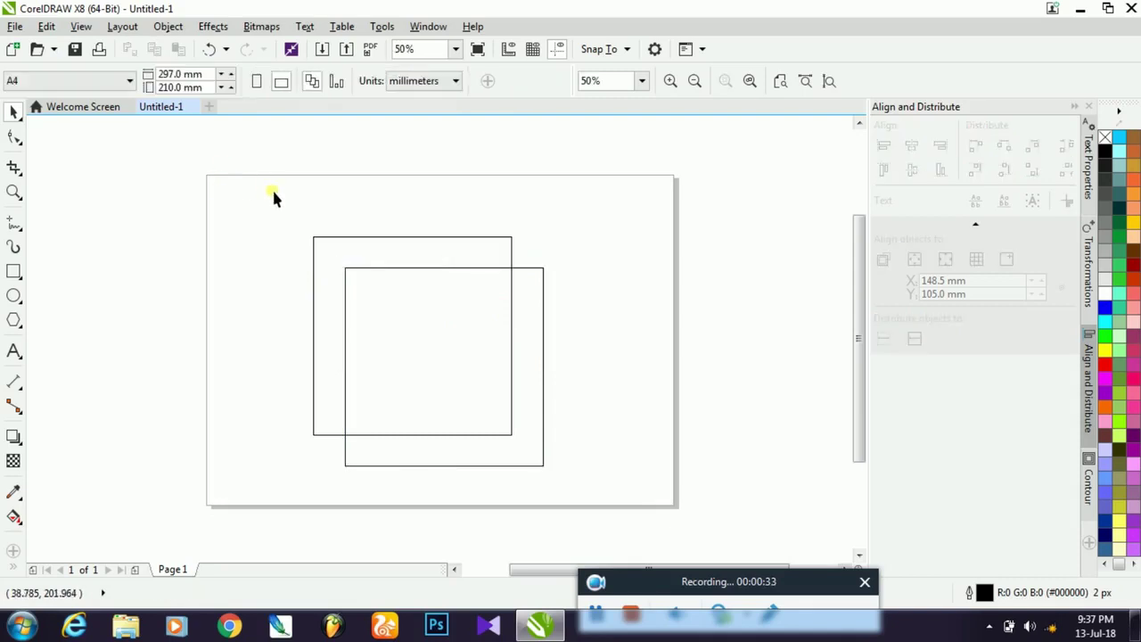
left_click_drag(265, 196, 605, 489)
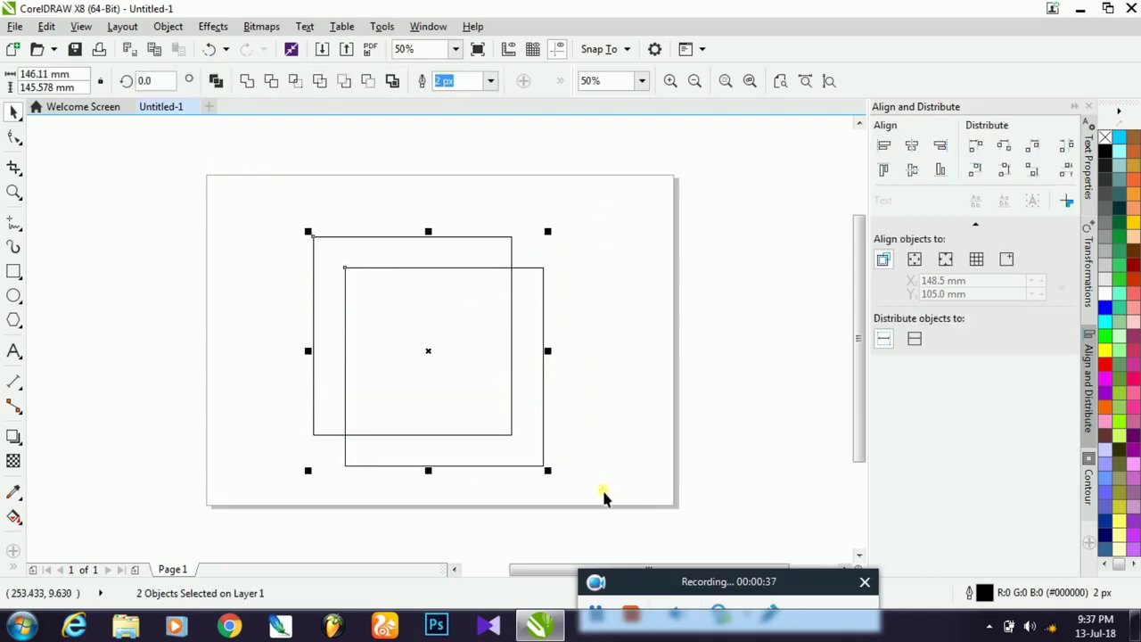
left_click(369, 82)
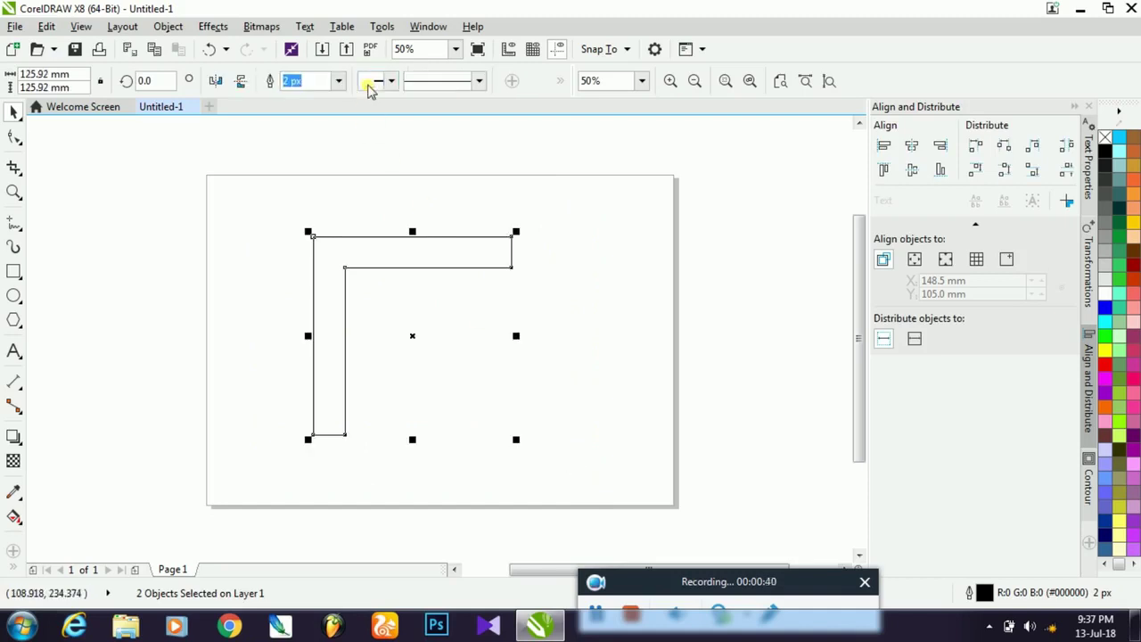
left_click(578, 287)
- Place a duplicate of the L-shaped strip slightly below and to the right of the original
left_click_drag(281, 198, 565, 454)
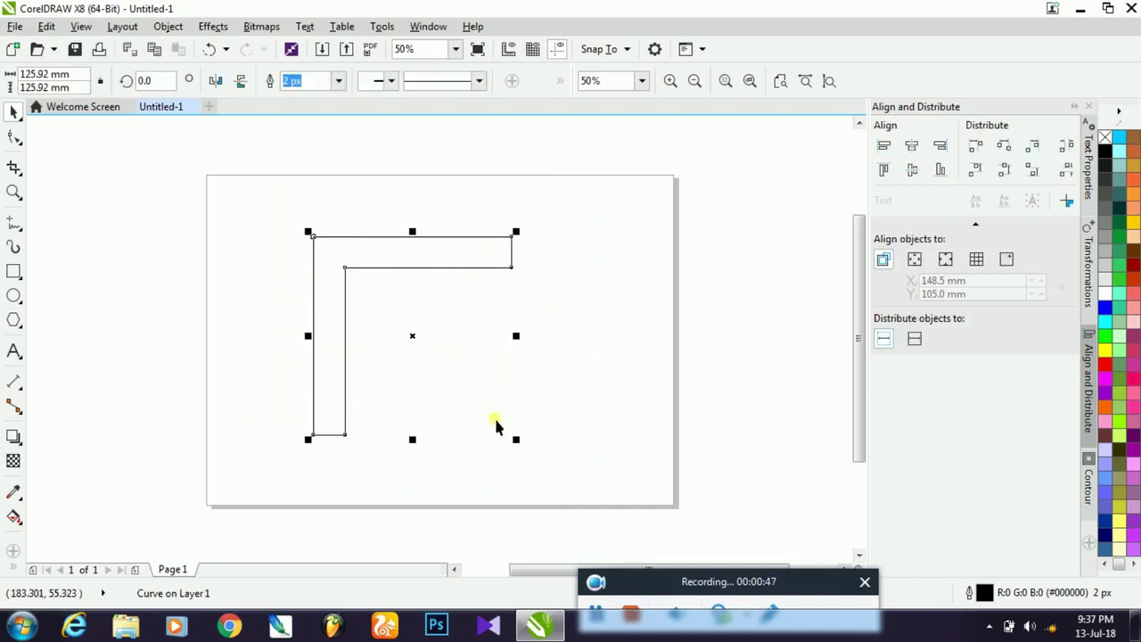
left_click(461, 377)
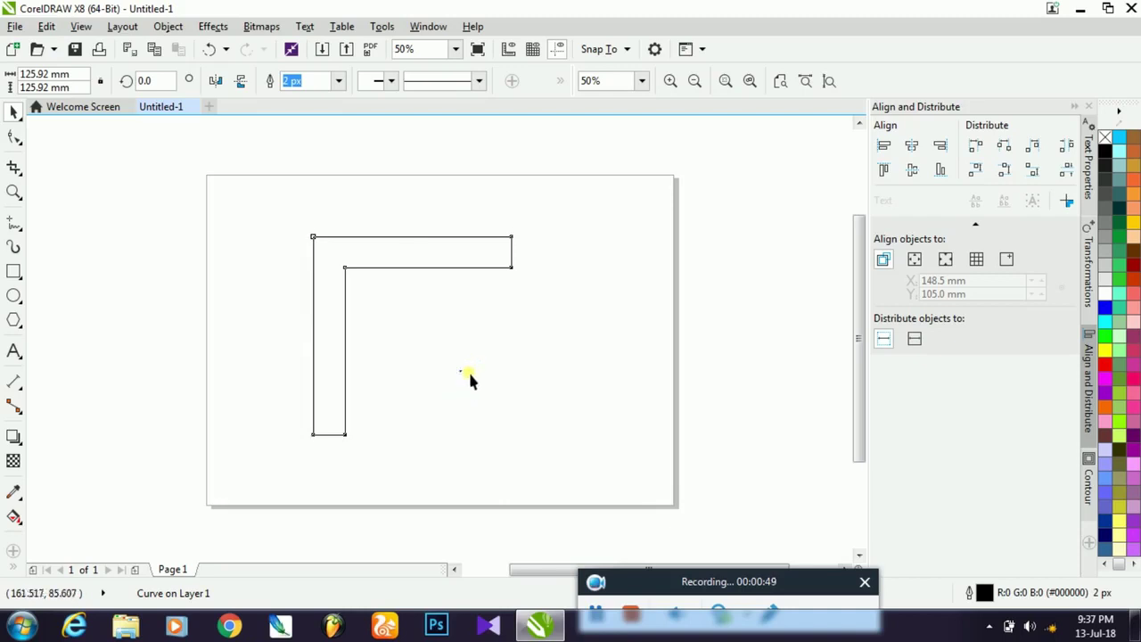
left_click_drag(513, 376, 512, 374)
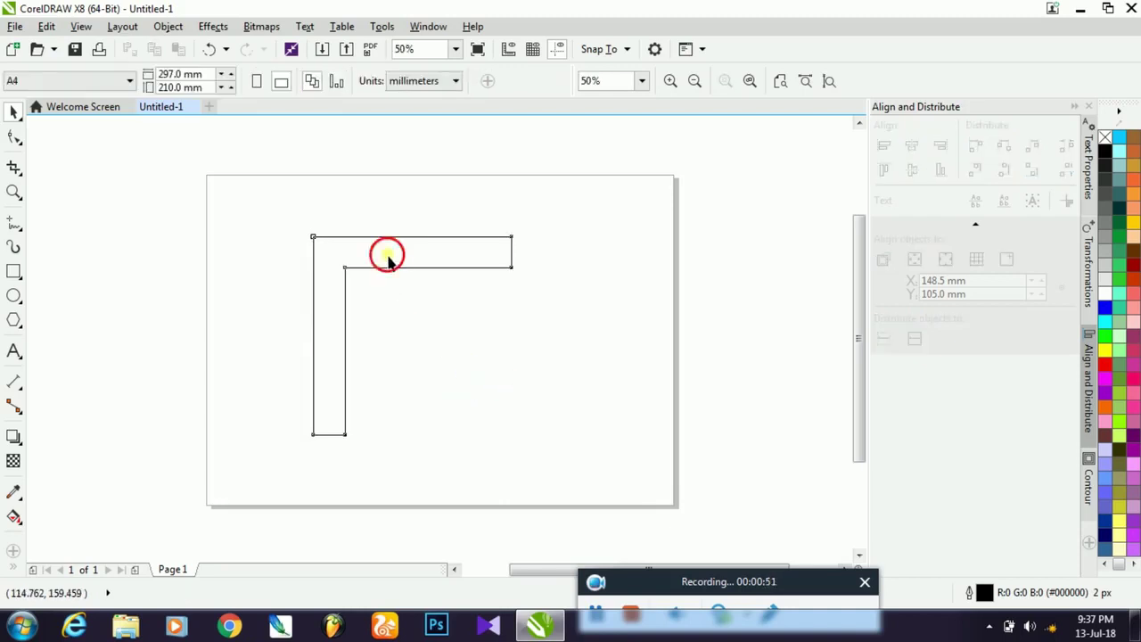
left_click_drag(388, 259, 461, 311)
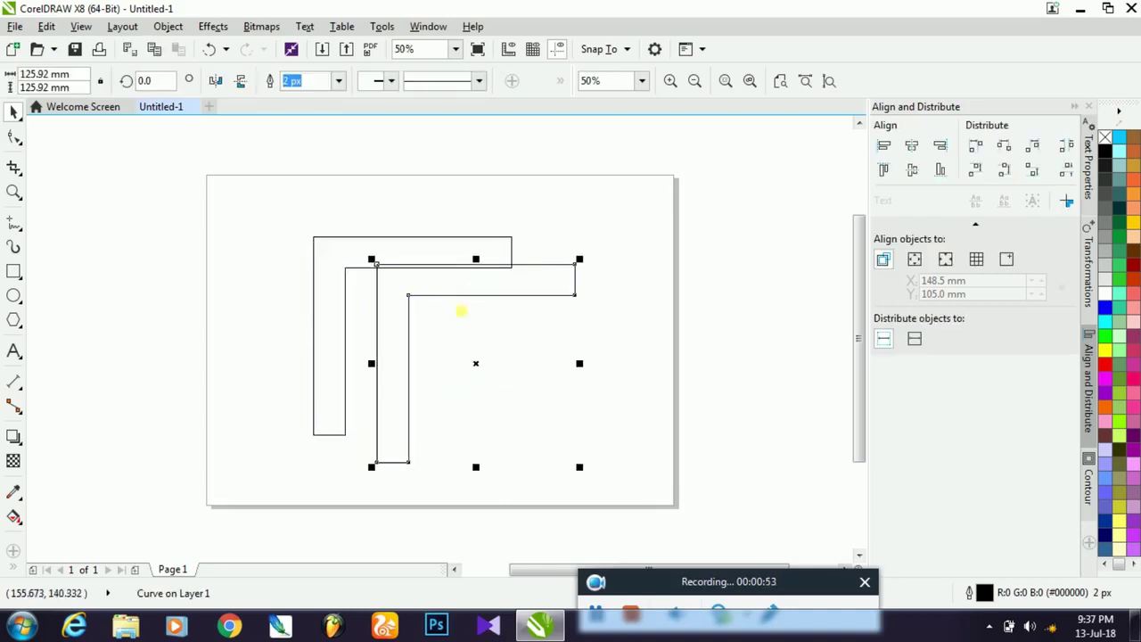
- Rotate the duplicate L-shape to 270° and fit its horizontal arm directly beneath the original's horizontal arm
left_click(476, 363)
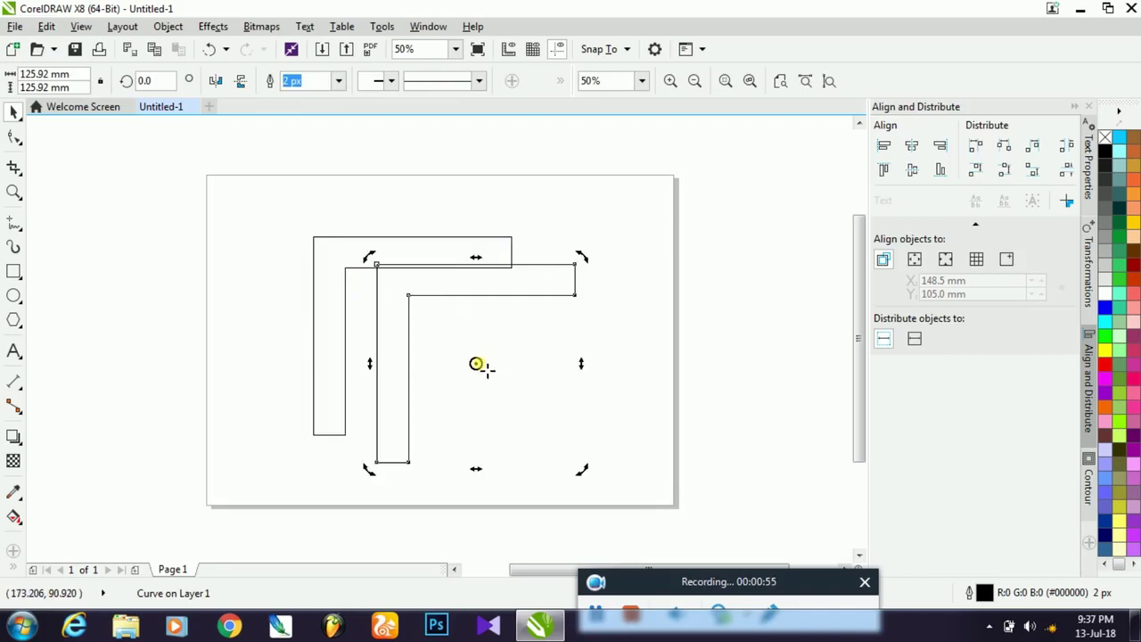
left_click_drag(589, 260, 576, 458)
left_click(551, 285)
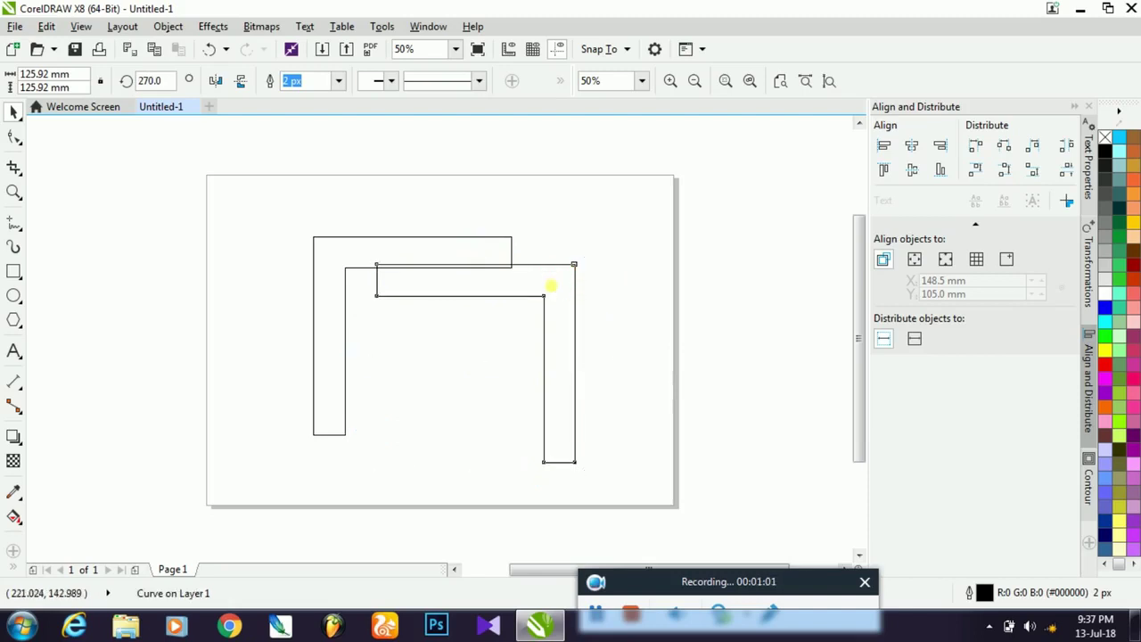
left_click_drag(551, 285, 531, 293)
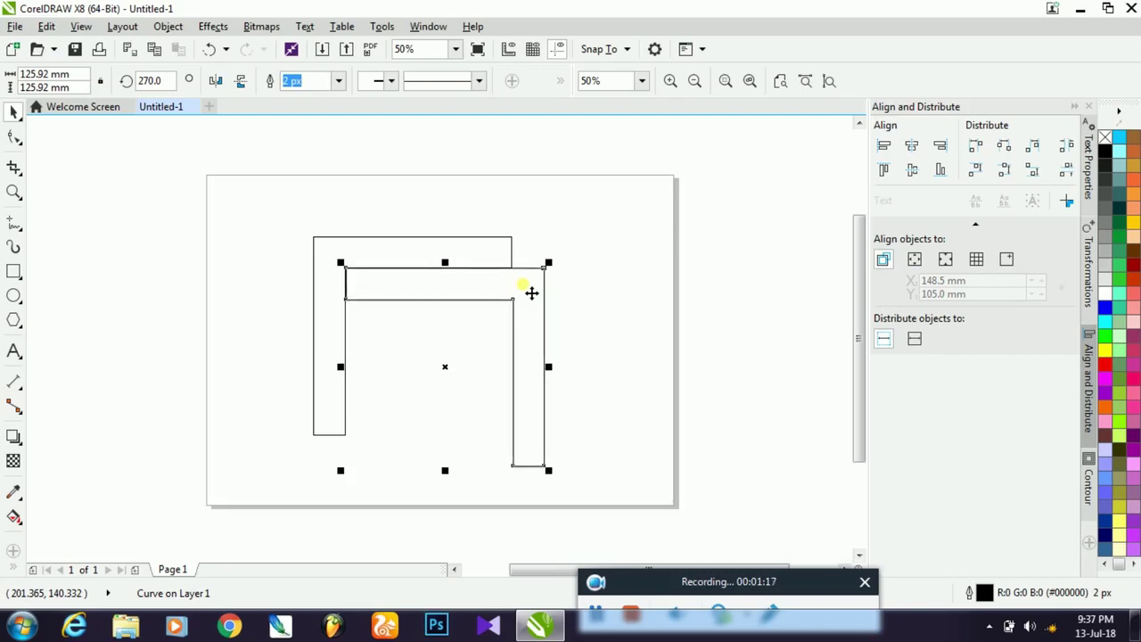
- Place a spare copy of the rotated L-shape across the page's upper-right corner and clear the selection
left_click_drag(532, 292, 765, 180)
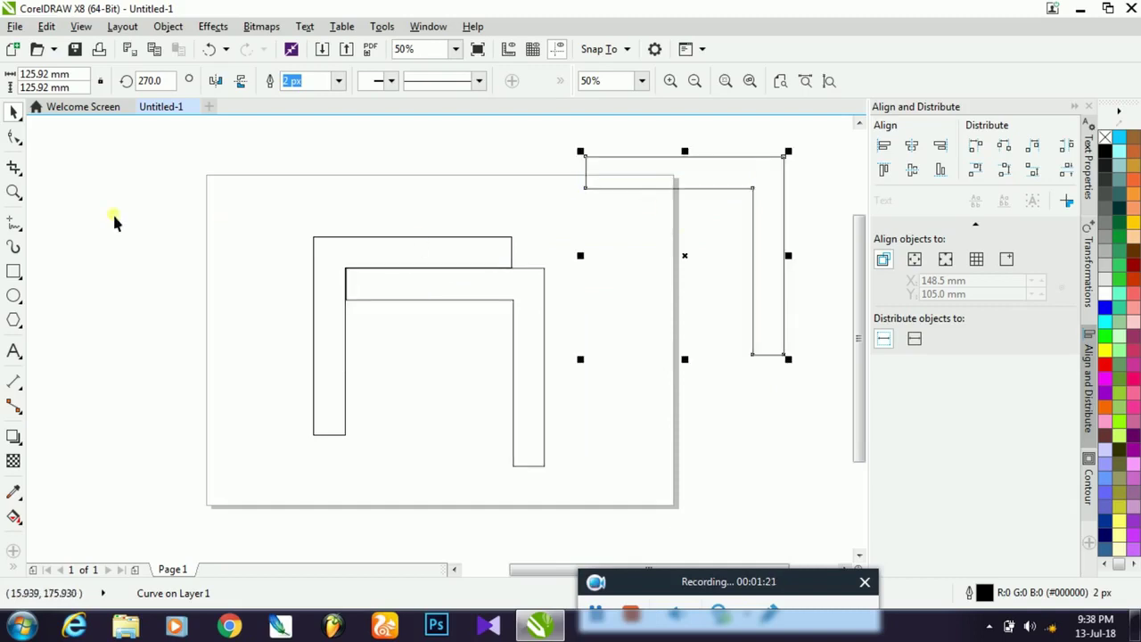
left_click(69, 214)
- Draw a square about 43 by 43.6 mm and move it over the original L-shape's right end
left_click(13, 271)
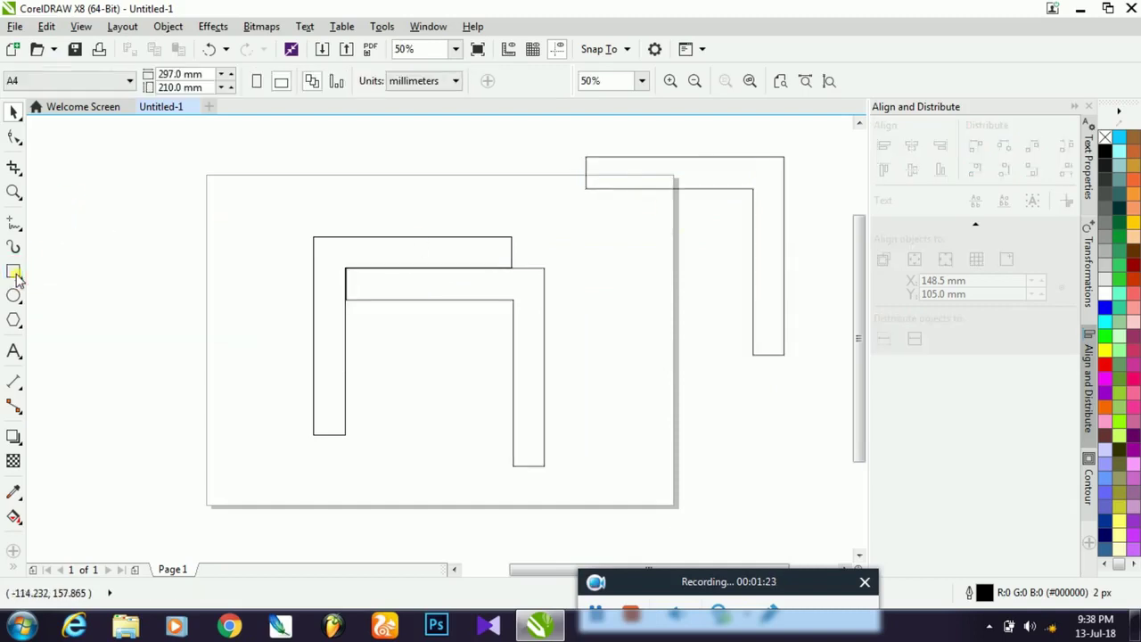
left_click_drag(207, 244, 276, 314)
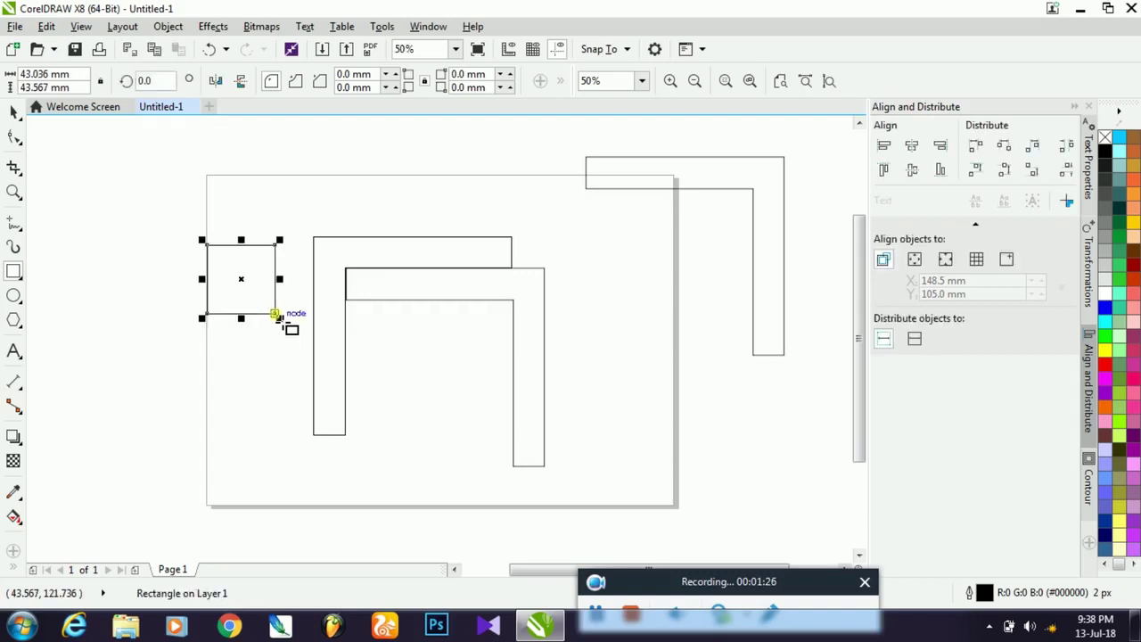
left_click(13, 113)
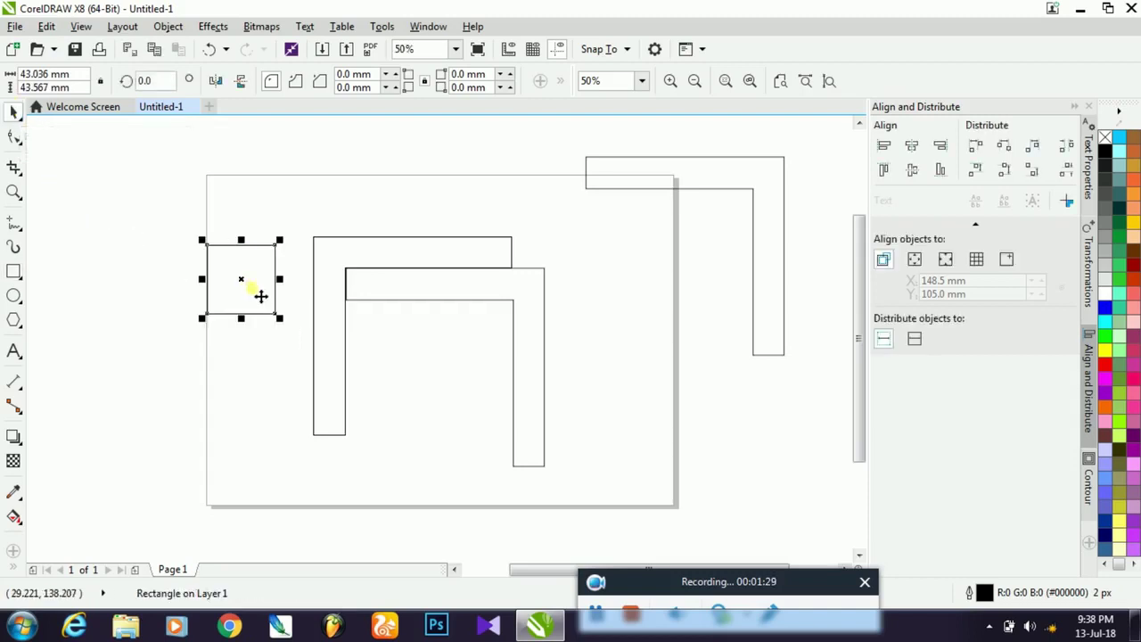
left_click(261, 285)
left_click_drag(261, 286, 495, 260)
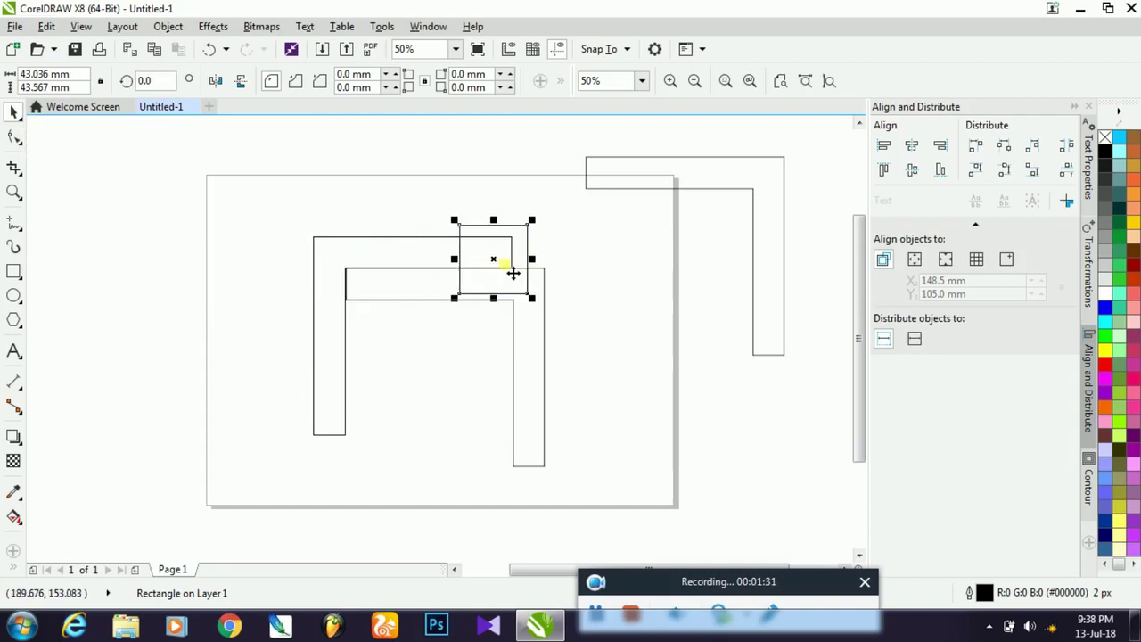
- Rotate the square to about 305° and enlarge it to an overall size of about 103 by 103 mm
left_click(502, 265)
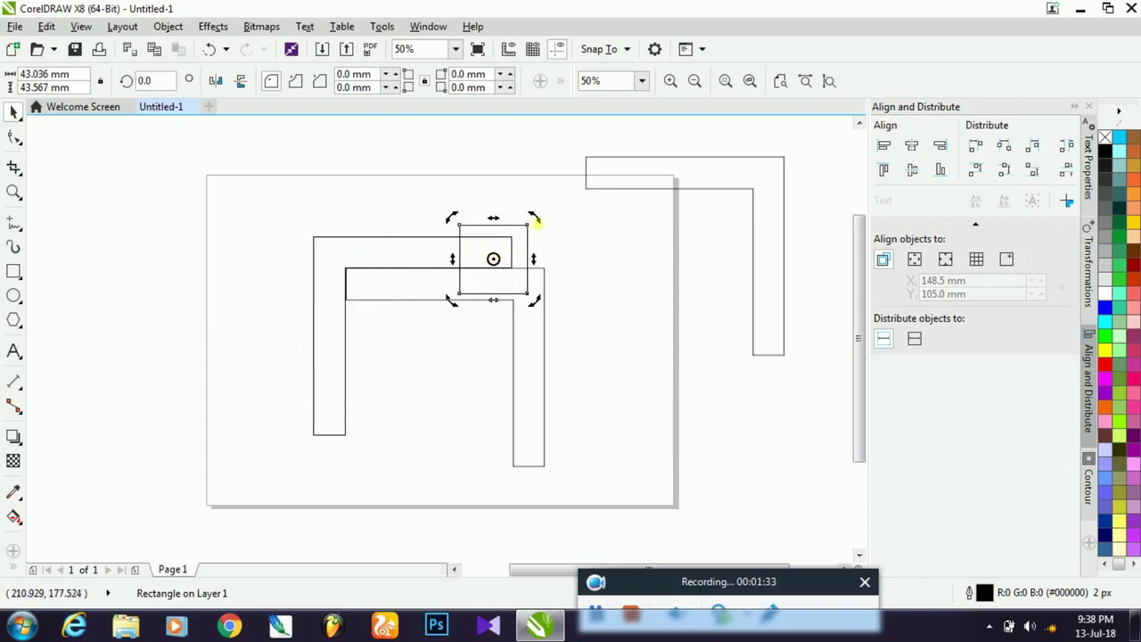
left_click_drag(536, 216, 563, 235)
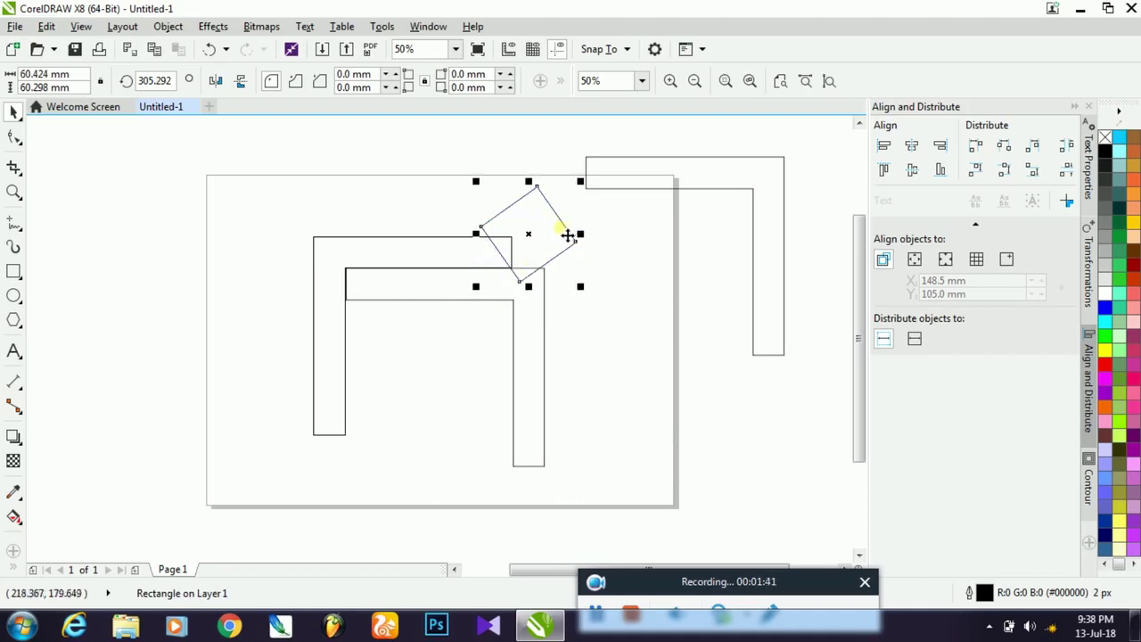
left_click_drag(582, 287, 638, 321)
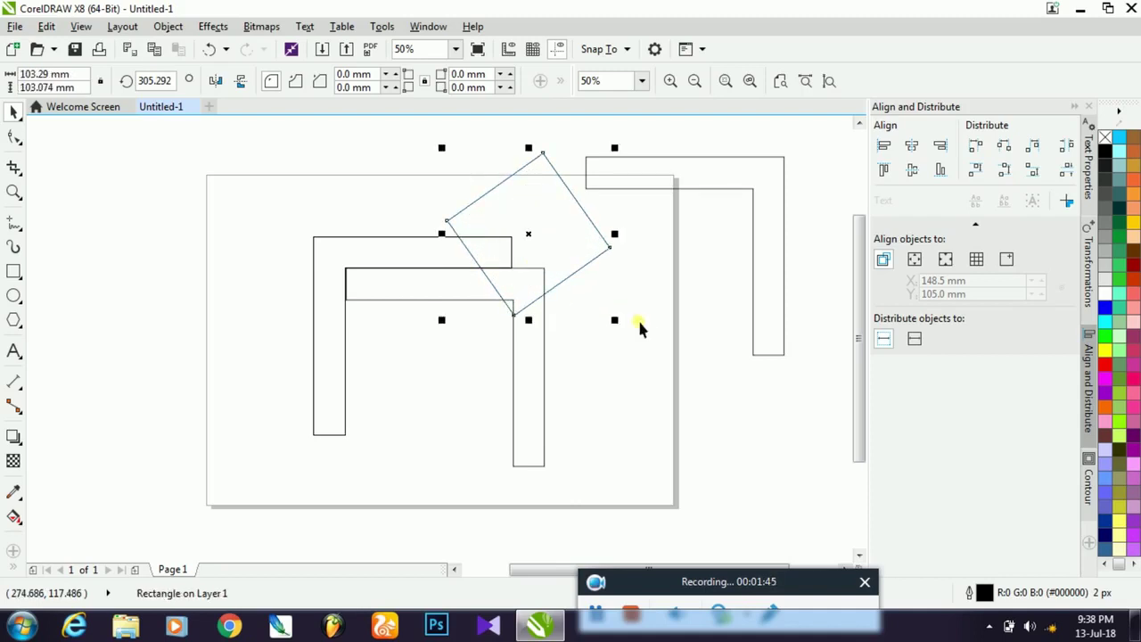
- Center the tilted square on the lower-right corner of the original L-shape's horizontal arm
left_click(538, 242)
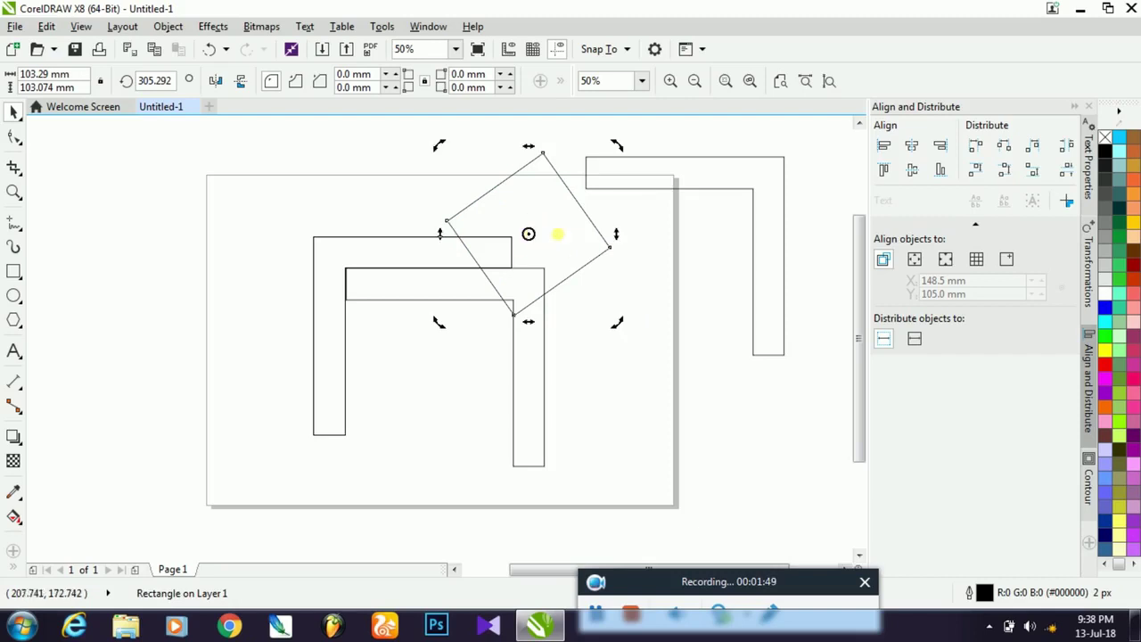
left_click_drag(573, 242, 564, 286)
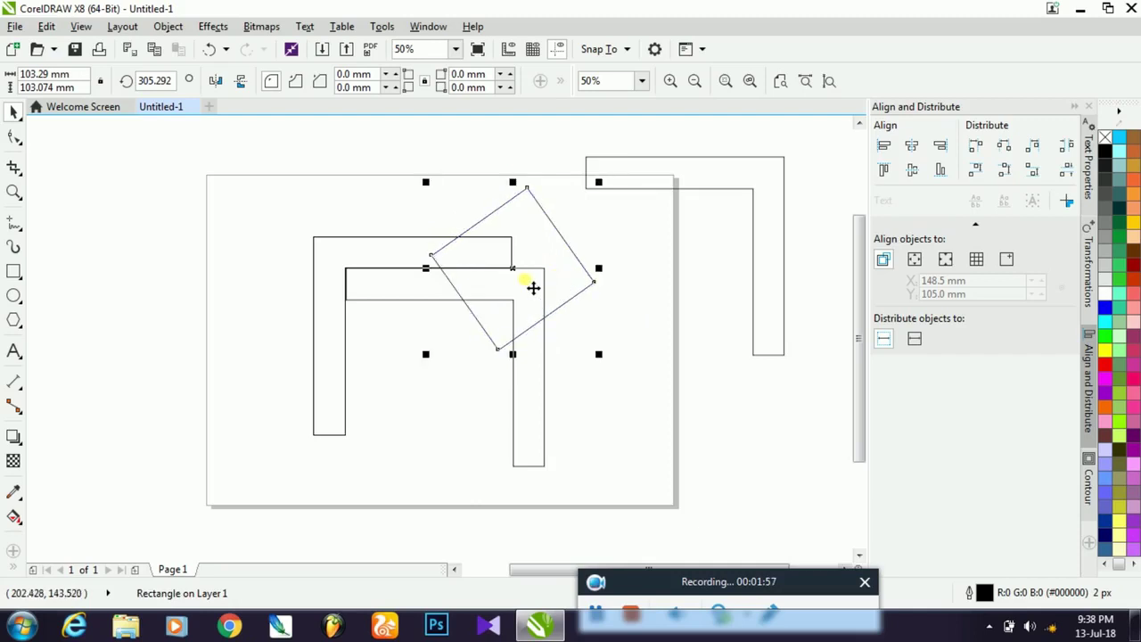
scroll(533, 287, "up", 2)
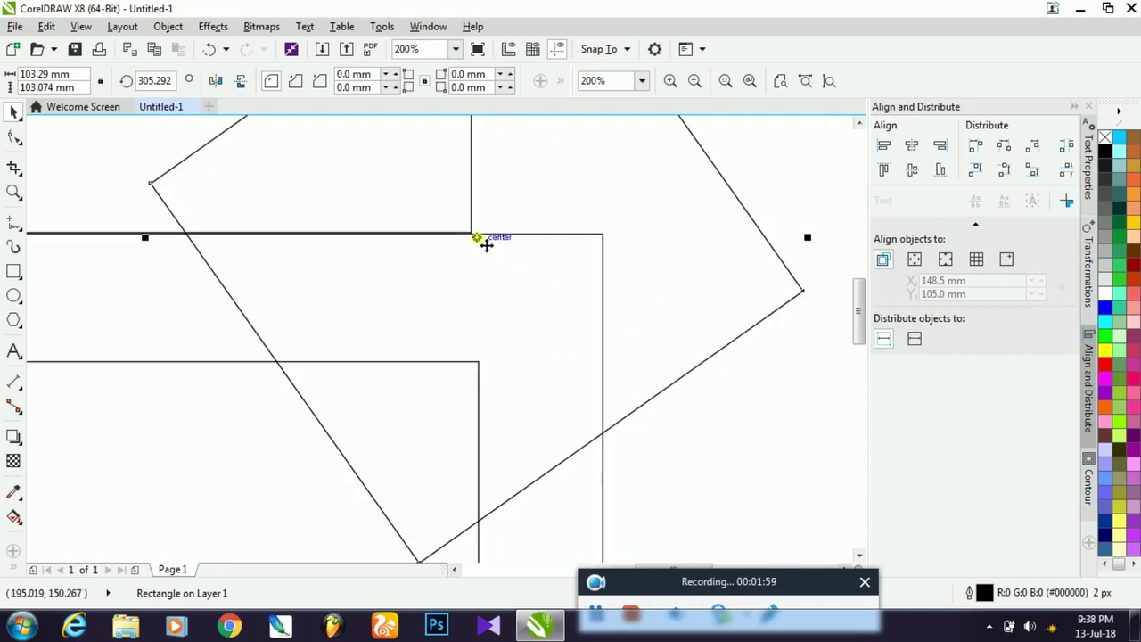
left_click_drag(486, 245, 480, 238)
scroll(481, 239, "down", 1)
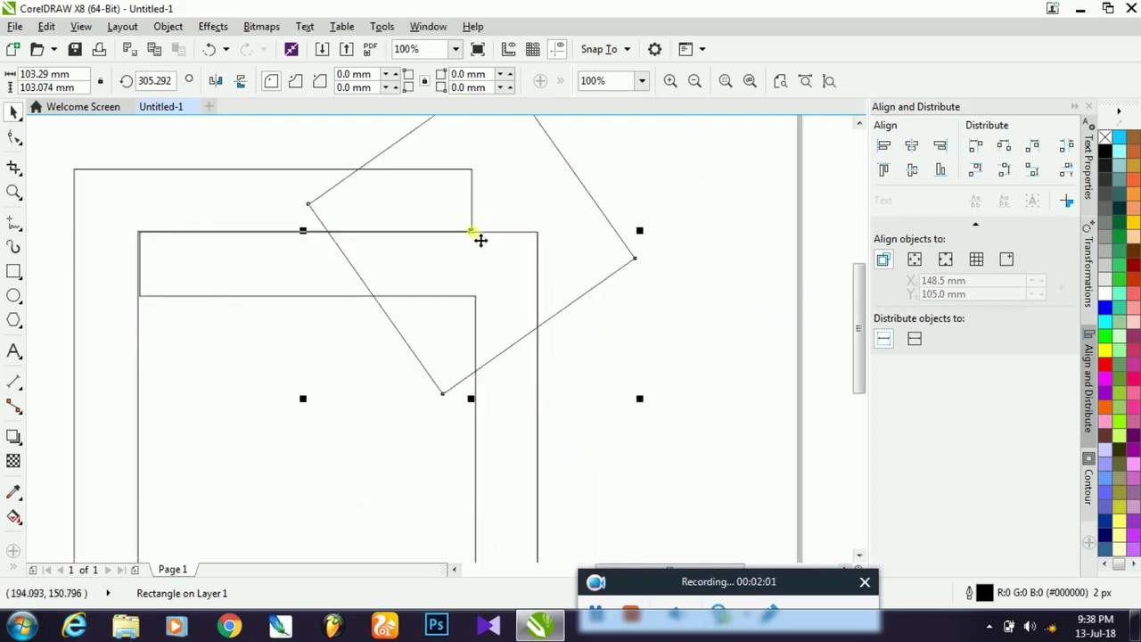
scroll(480, 239, "down", 1)
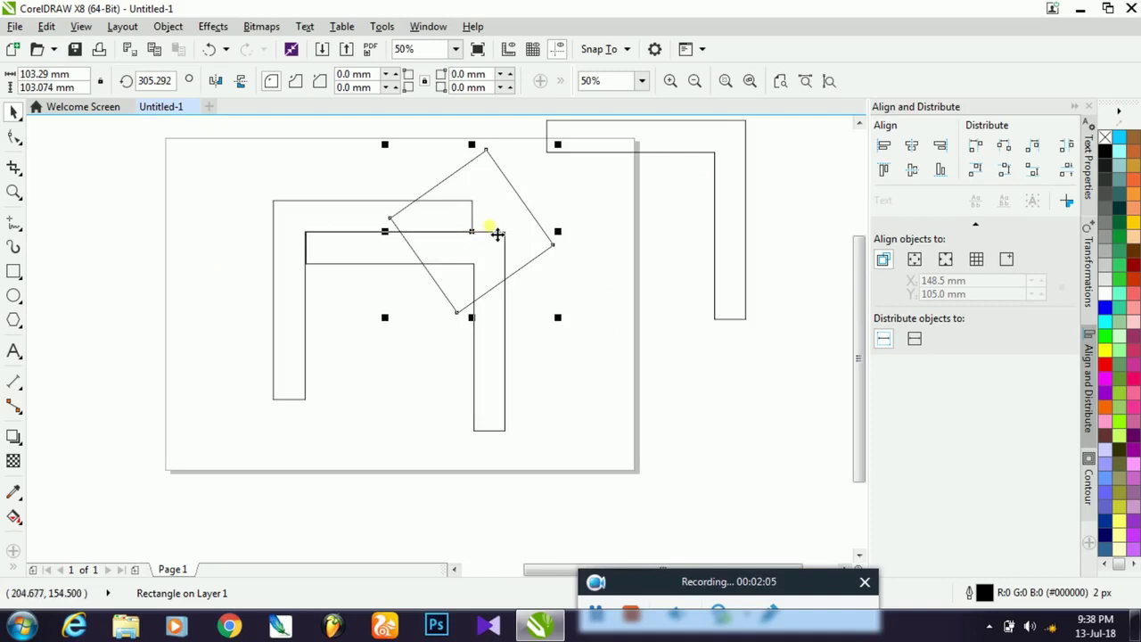
- Shift the square up and right so its lower-left edge meets the arm's corner, and rotate it to about 319° around a pivot there
left_click(473, 233)
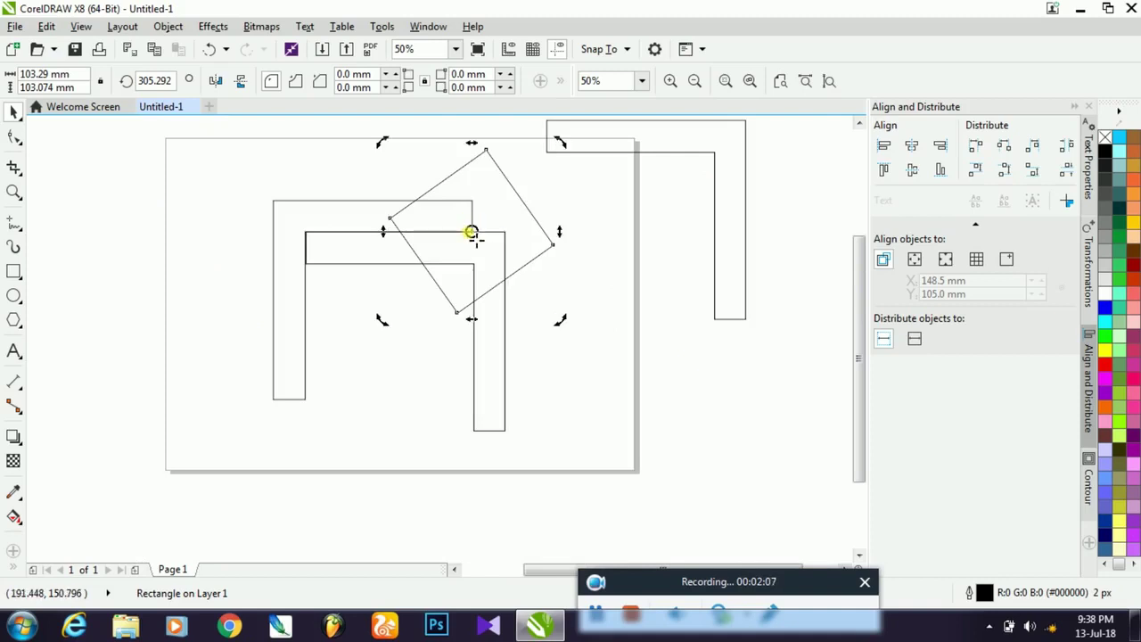
mouse_move(472, 232)
left_mouse_down()
mouse_move(422, 263)
mouse_move(467, 252)
mouse_move(515, 217)
left_mouse_up()
left_click(514, 217)
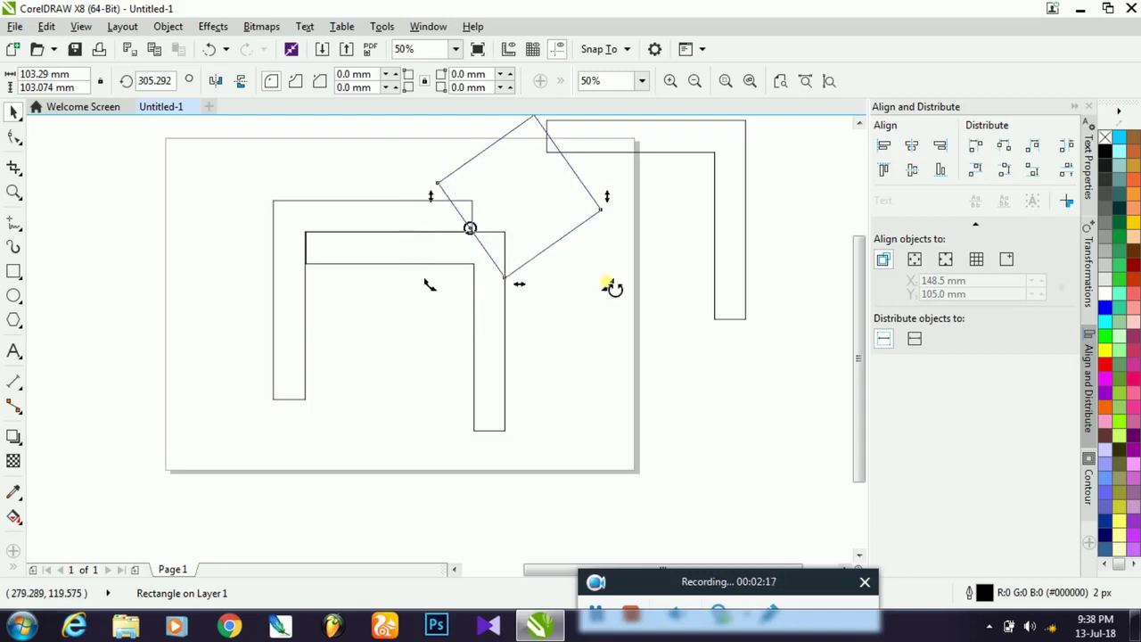
left_click_drag(611, 287, 636, 259)
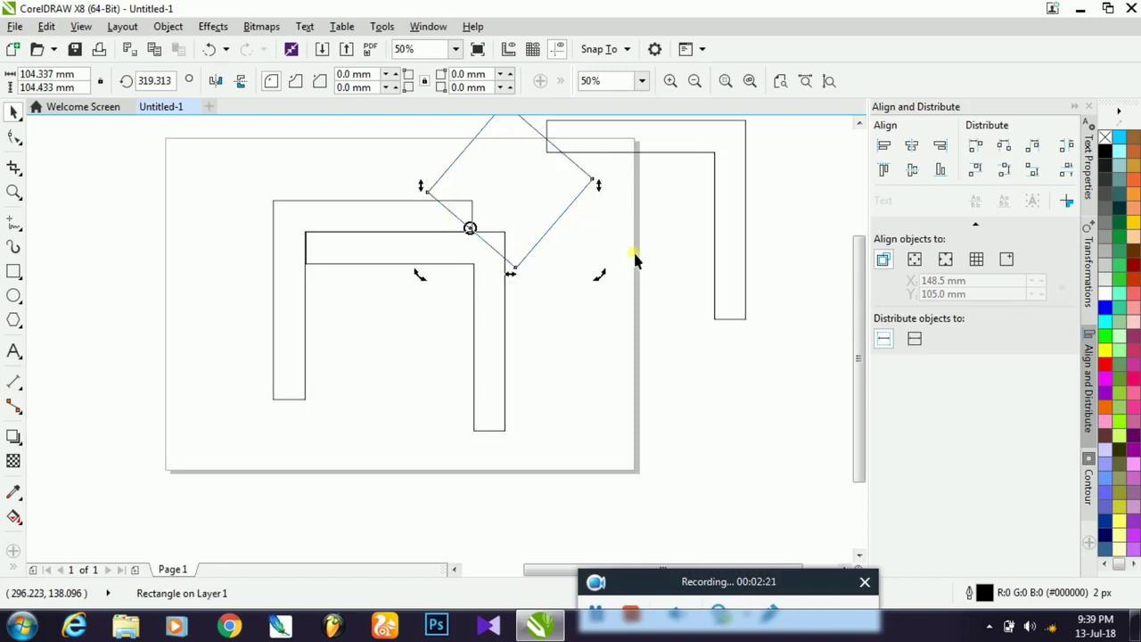
- Subtract the tilted square and the overlapping rotated L-shape from the original L-shape with Back minus front, leaving an angled end
scroll(636, 258, "down", 1)
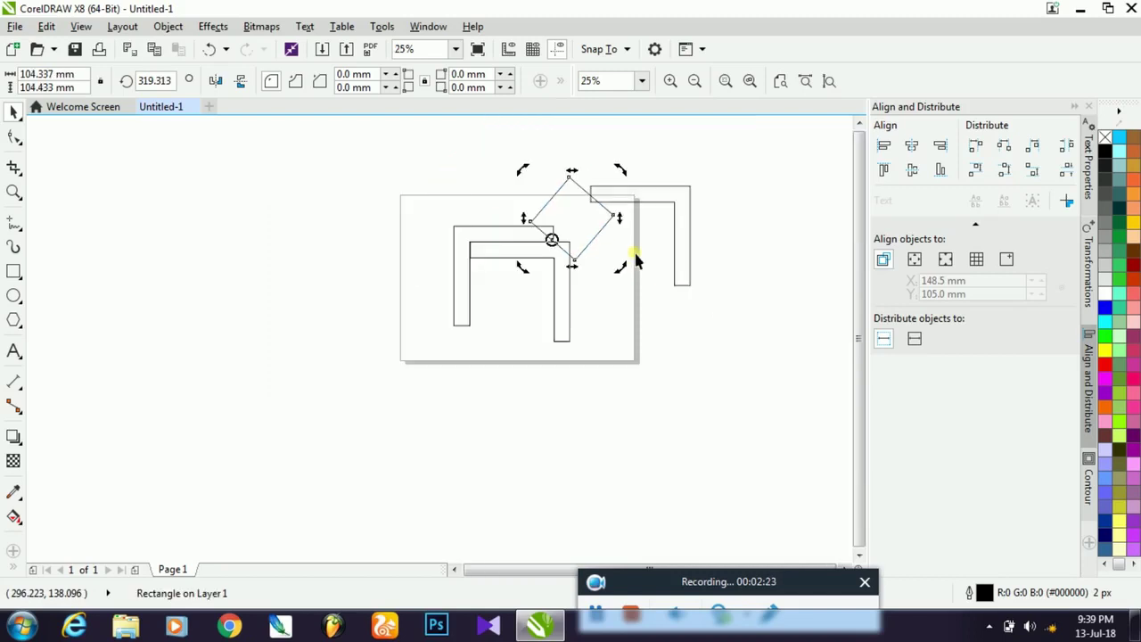
left_click_drag(416, 140, 625, 381)
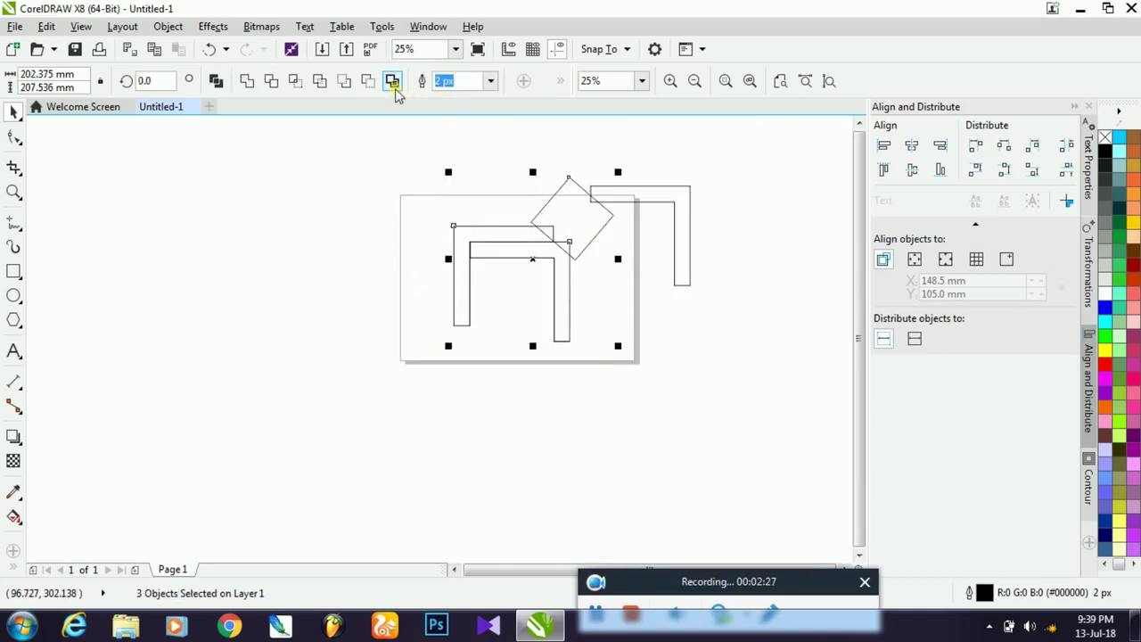
left_click(368, 82)
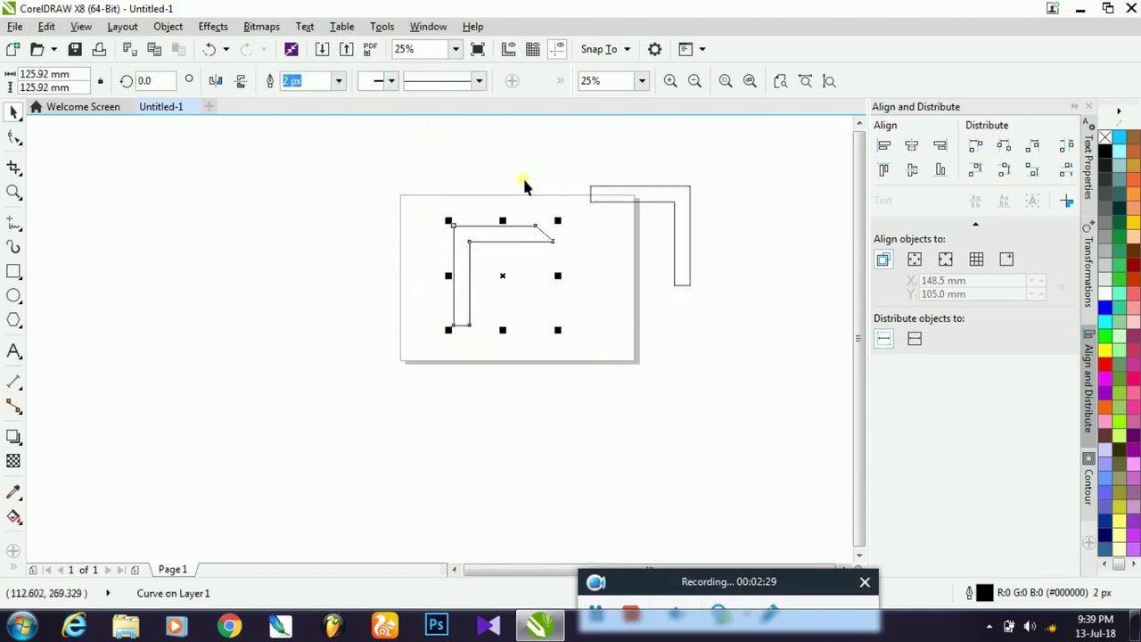
left_click(607, 247)
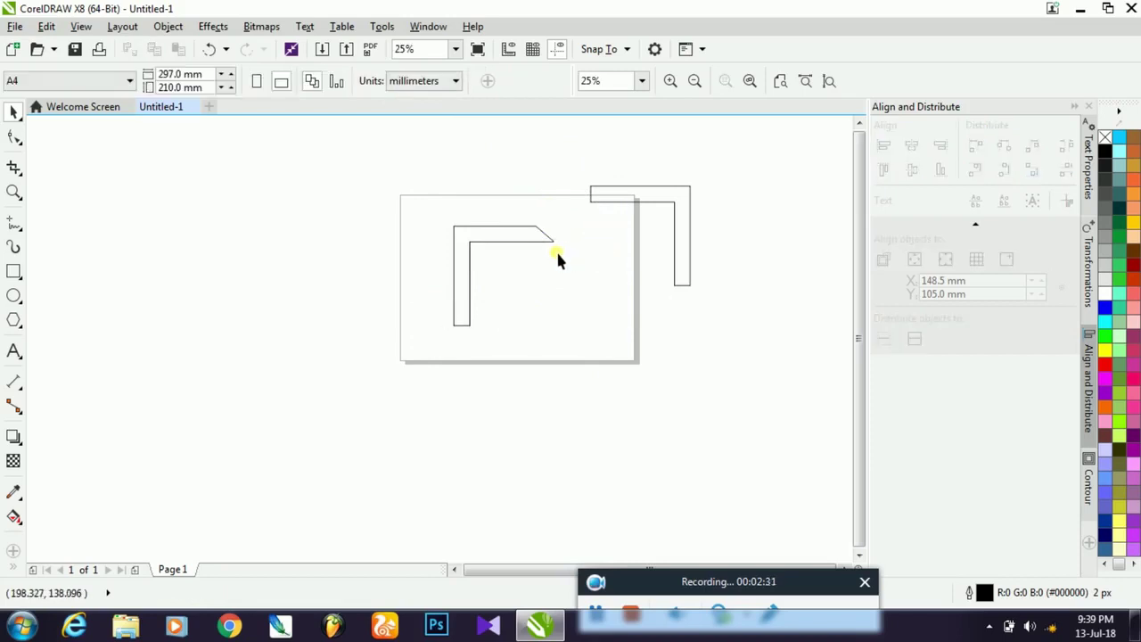
- Move the spare rotated L-shape across the lower end of the angled strip and nudge it until their bottom edges align
left_click_drag(643, 191, 500, 314)
scroll(443, 324, "up", 2)
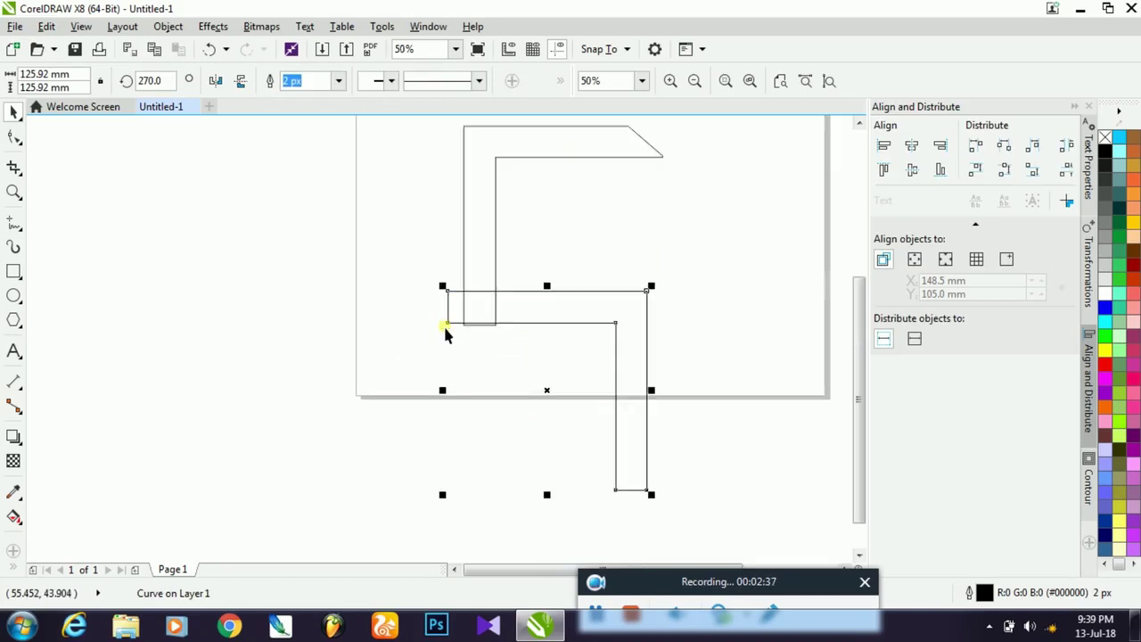
left_click(601, 278)
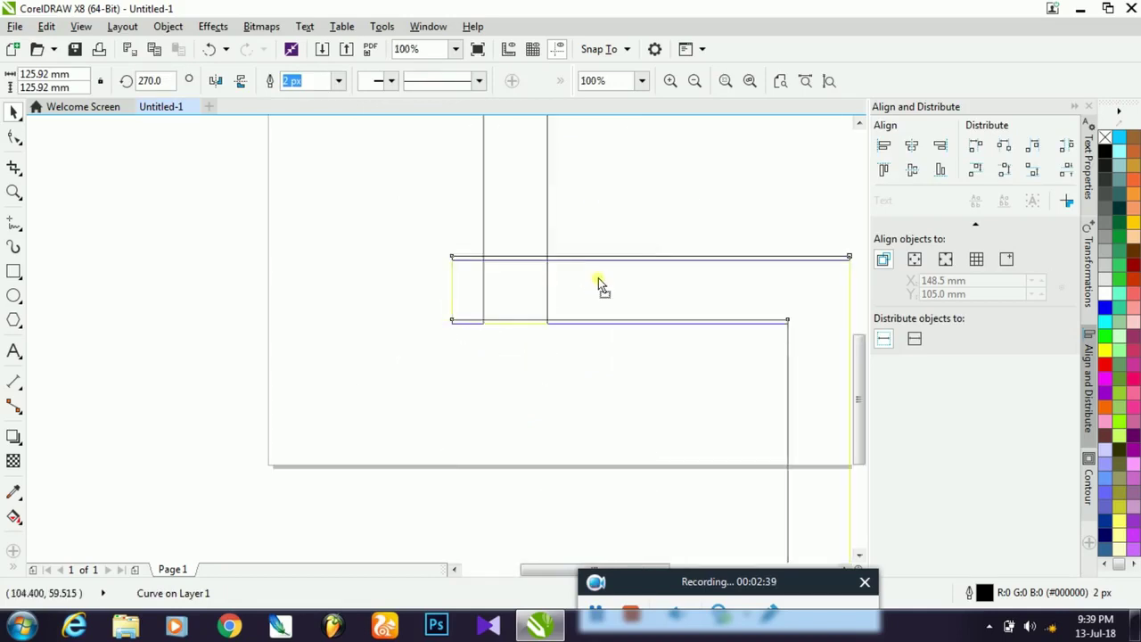
left_click(600, 282)
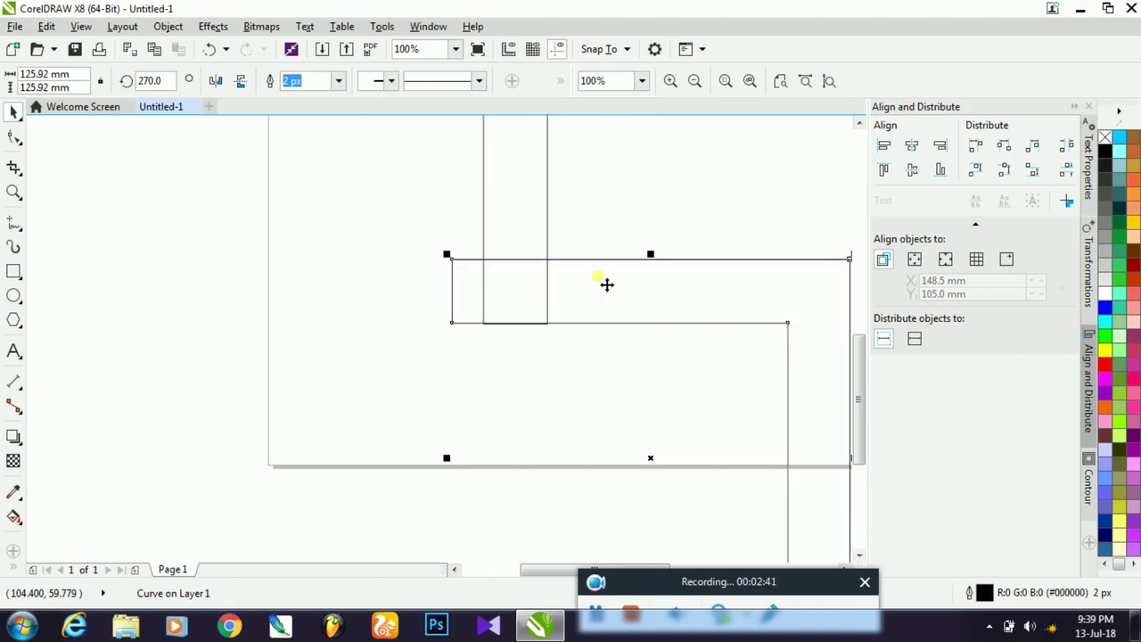
scroll(606, 283, "up", 1)
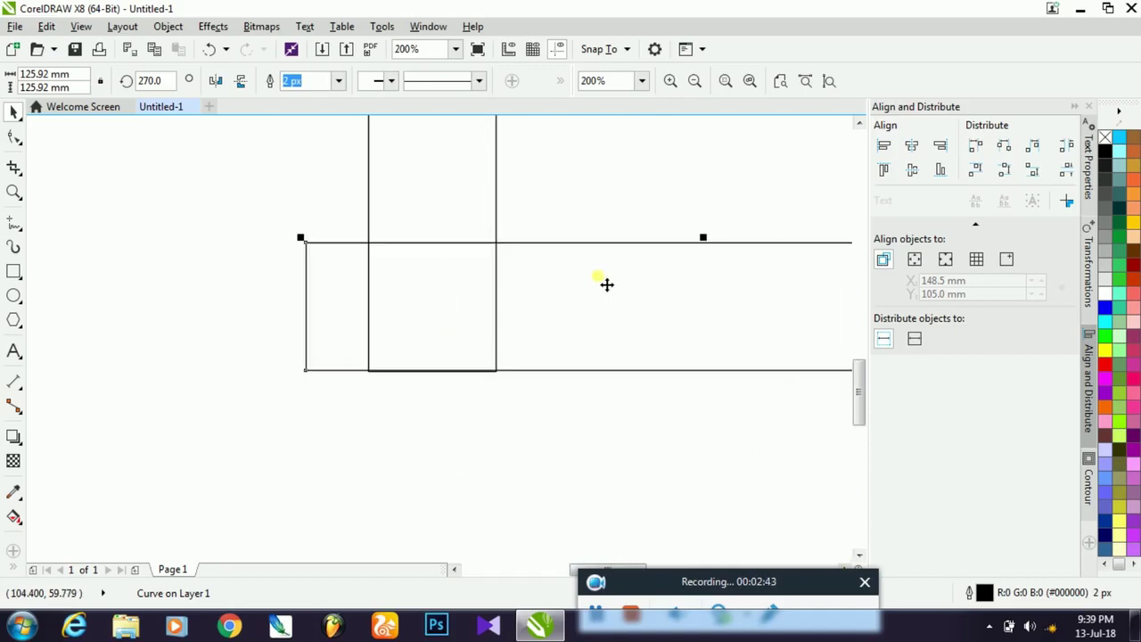
key("Down")
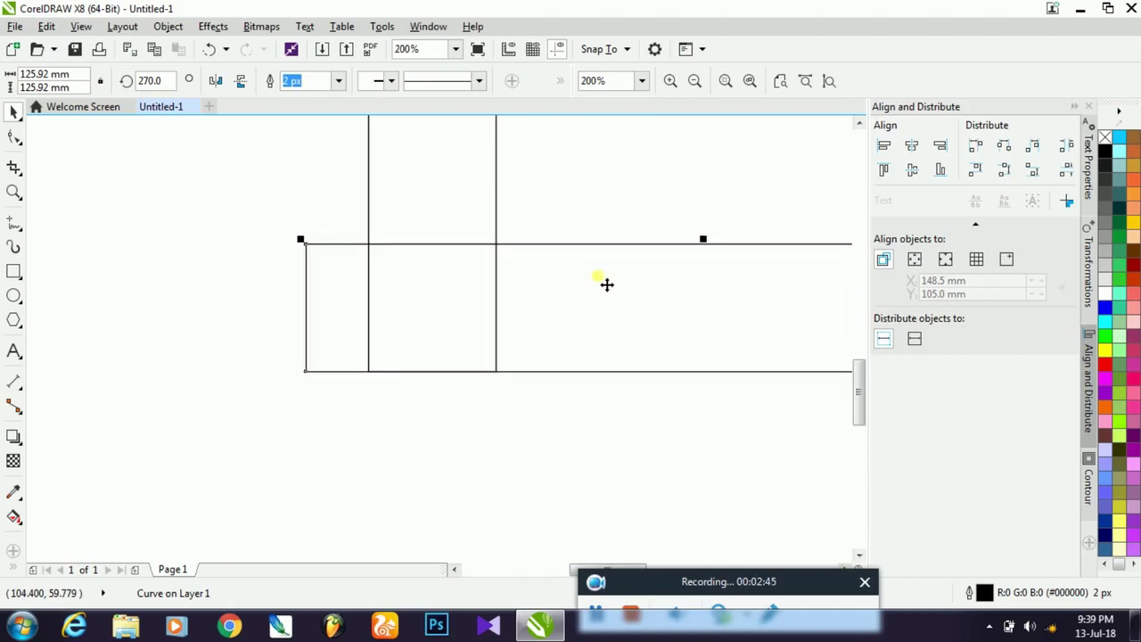
- Subtract the crossing rotated L-shape from the angled strip with Back minus front, shortening the strip's vertical arm
scroll(607, 283, "down", 3)
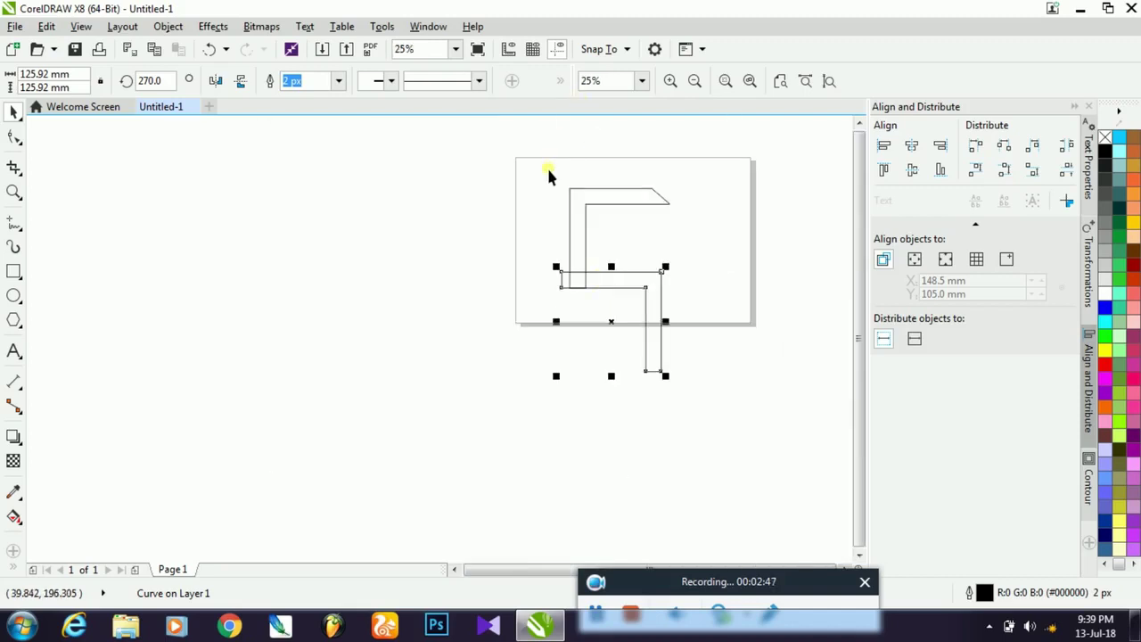
left_click_drag(546, 166, 727, 376)
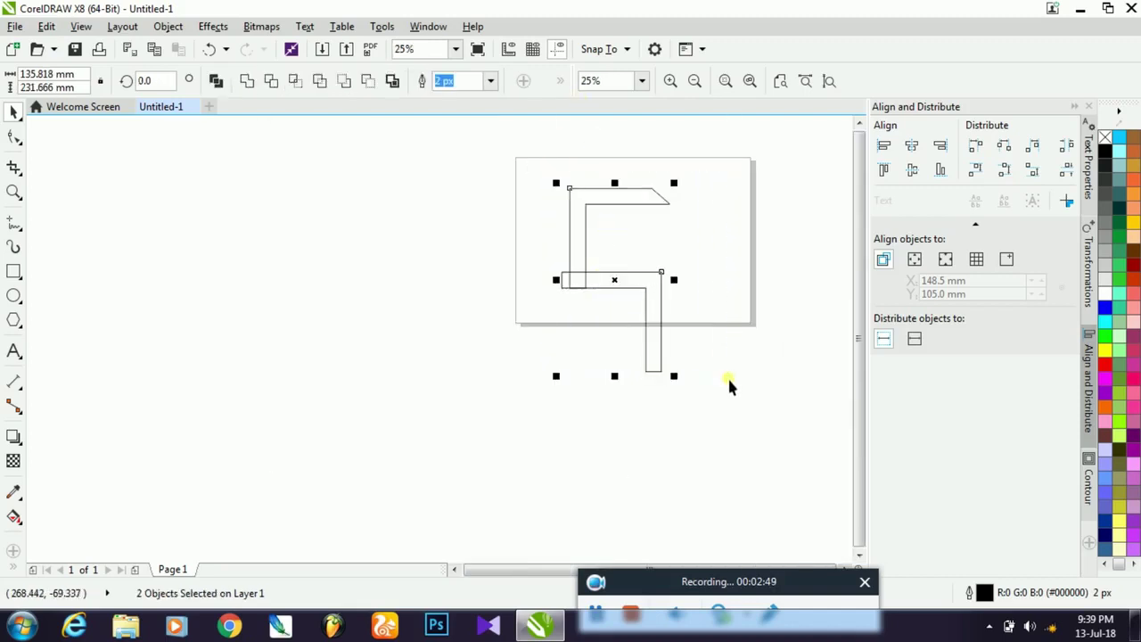
left_click(367, 81)
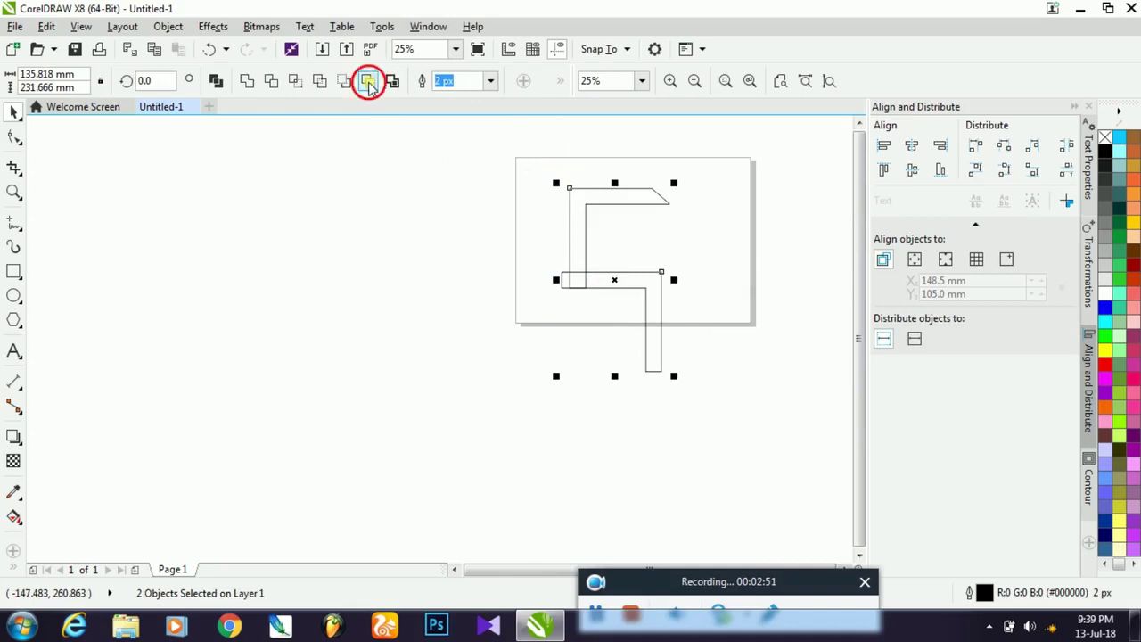
left_click(705, 287)
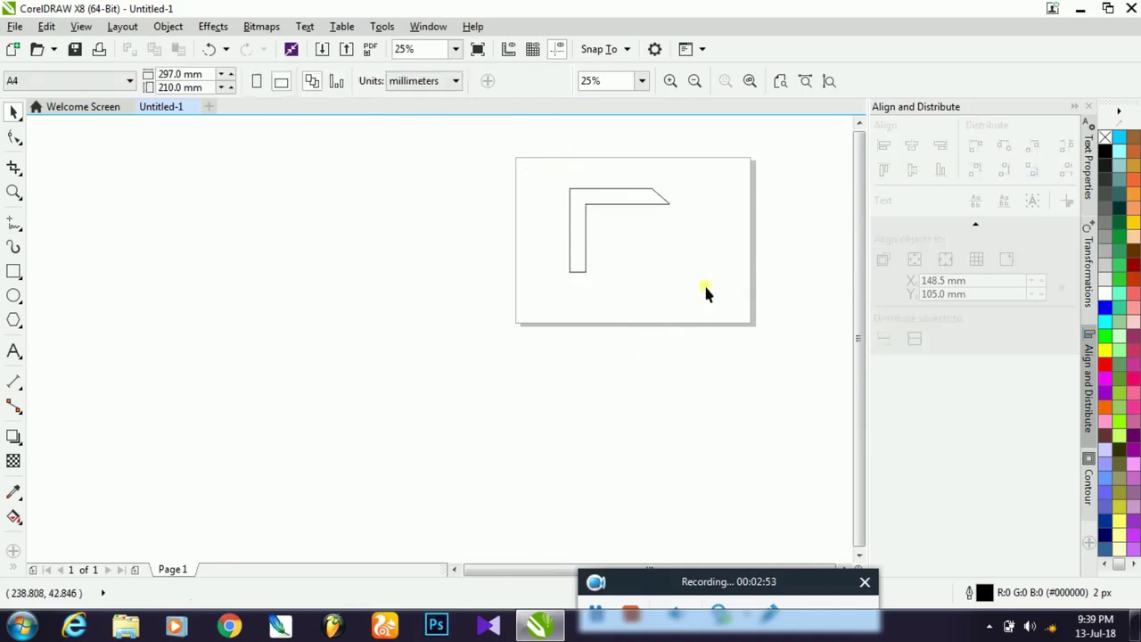
- Duplicate the angled strip, rotate the copy to 270°, and fit it against the inner edges of the original's horizontal arm
scroll(682, 234, "up", 1)
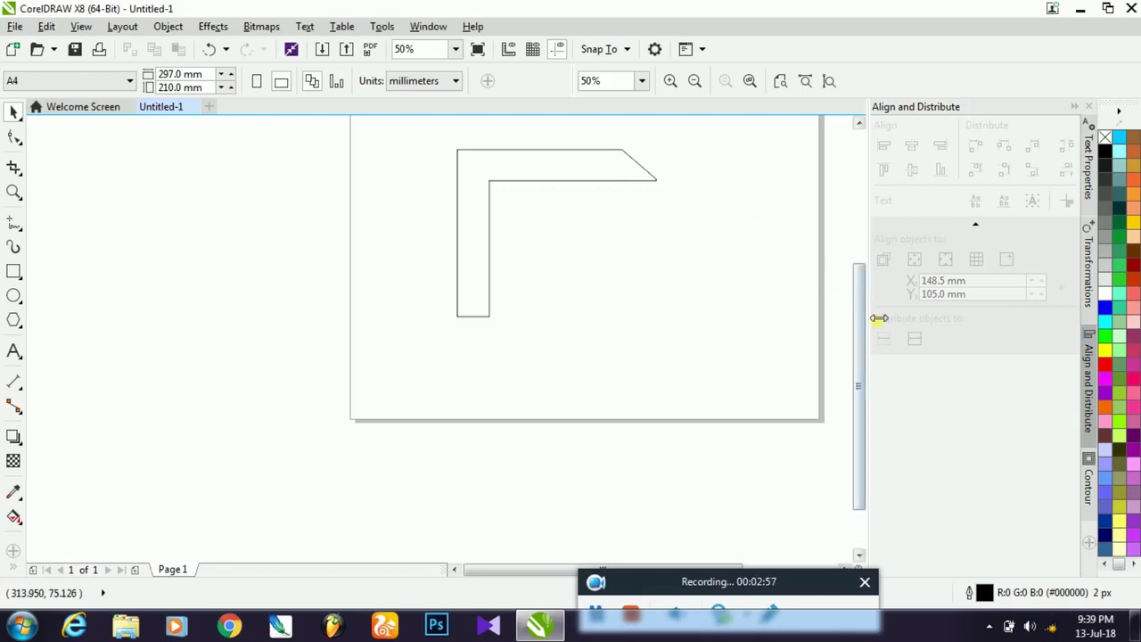
left_click_drag(862, 323, 859, 278)
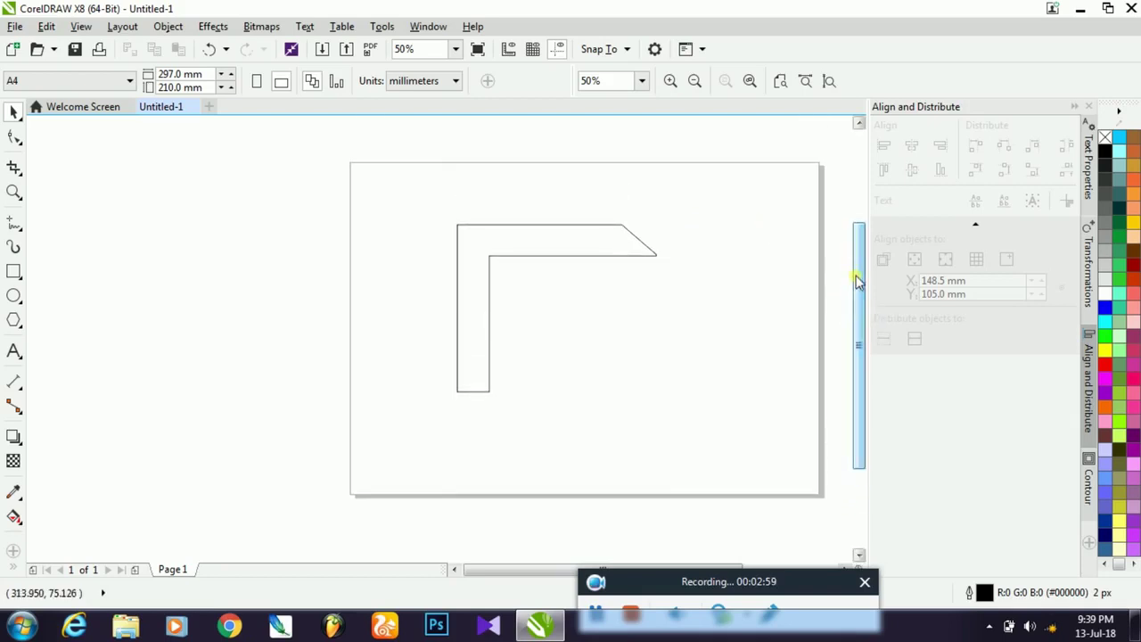
left_click_drag(415, 204, 675, 439)
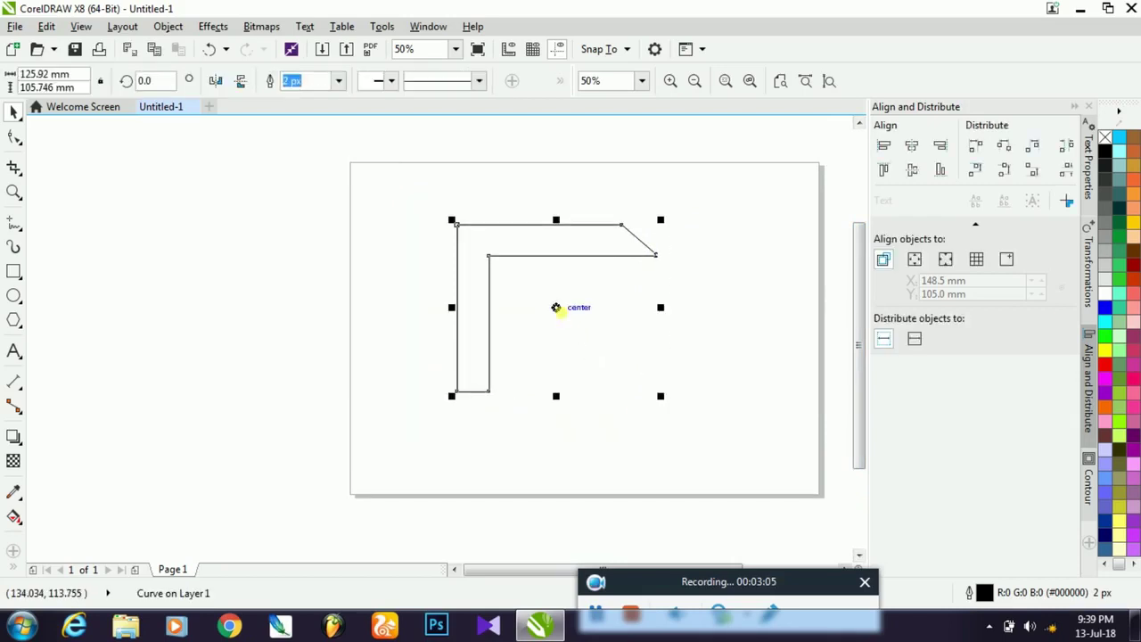
left_click_drag(569, 316, 587, 340)
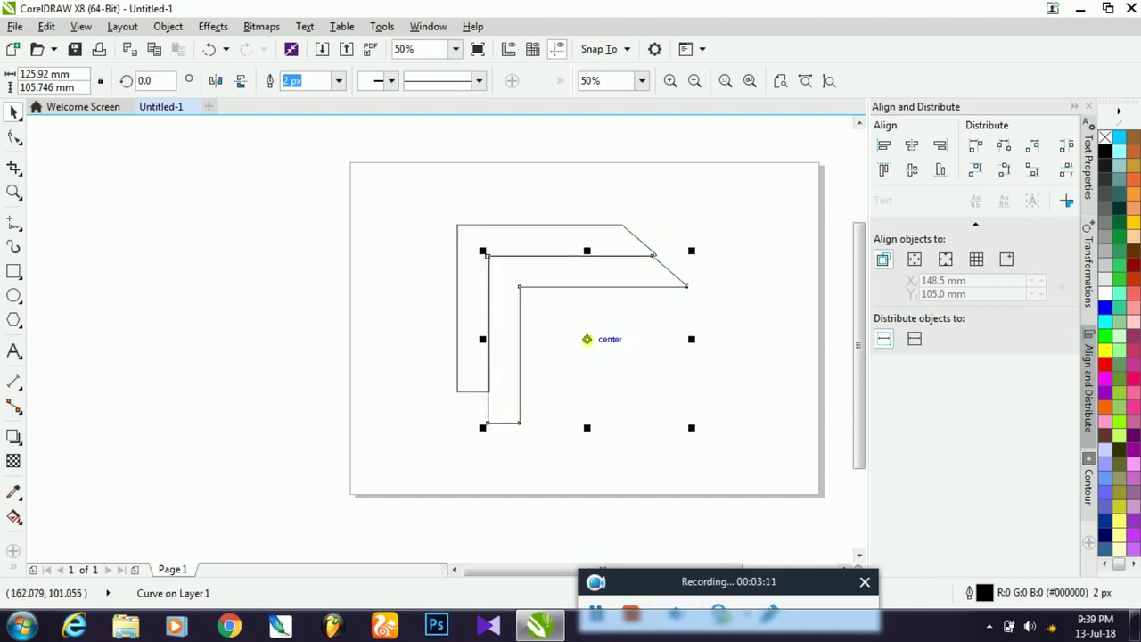
left_click(592, 346)
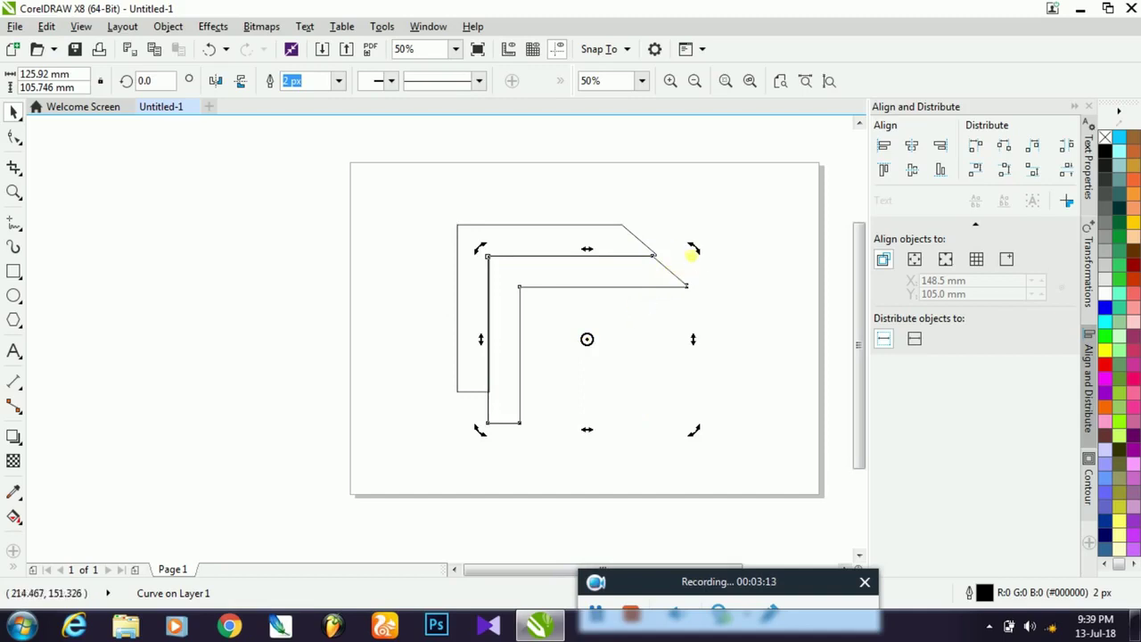
mouse_move(701, 252)
left_mouse_down()
mouse_move(736, 273)
mouse_move(739, 339)
mouse_move(686, 416)
mouse_move(670, 416)
left_mouse_up()
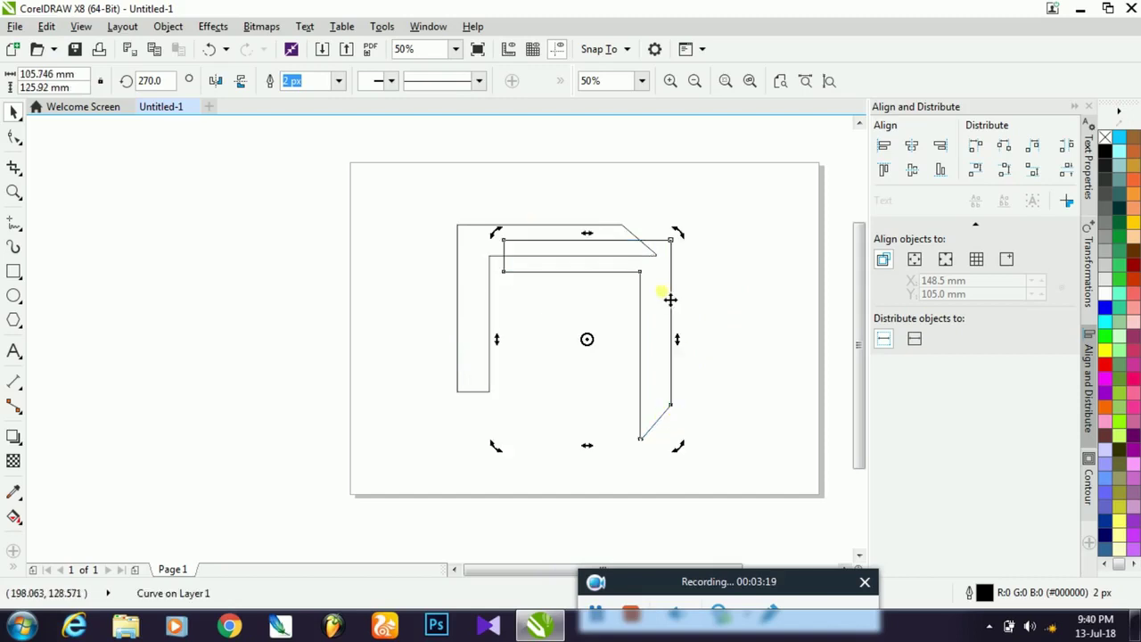
left_click_drag(671, 300, 649, 309)
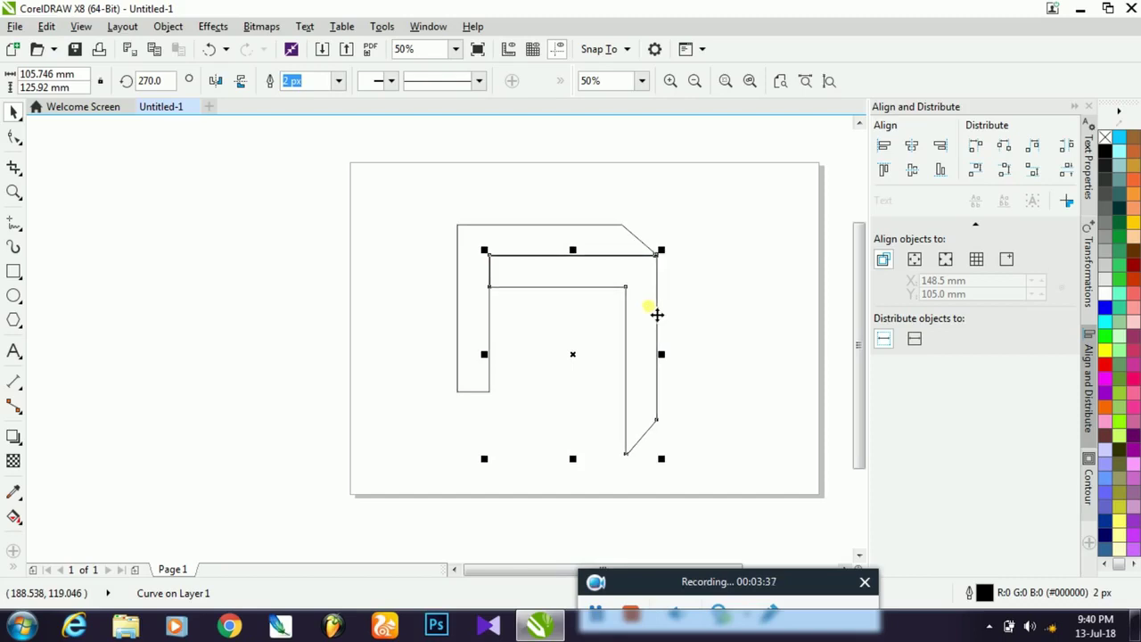
- Duplicate the 270° strip, rotate the copy to 180°, and fit its vertical arm against the inner edge of the 270° strip
left_click(718, 326)
left_click(656, 345)
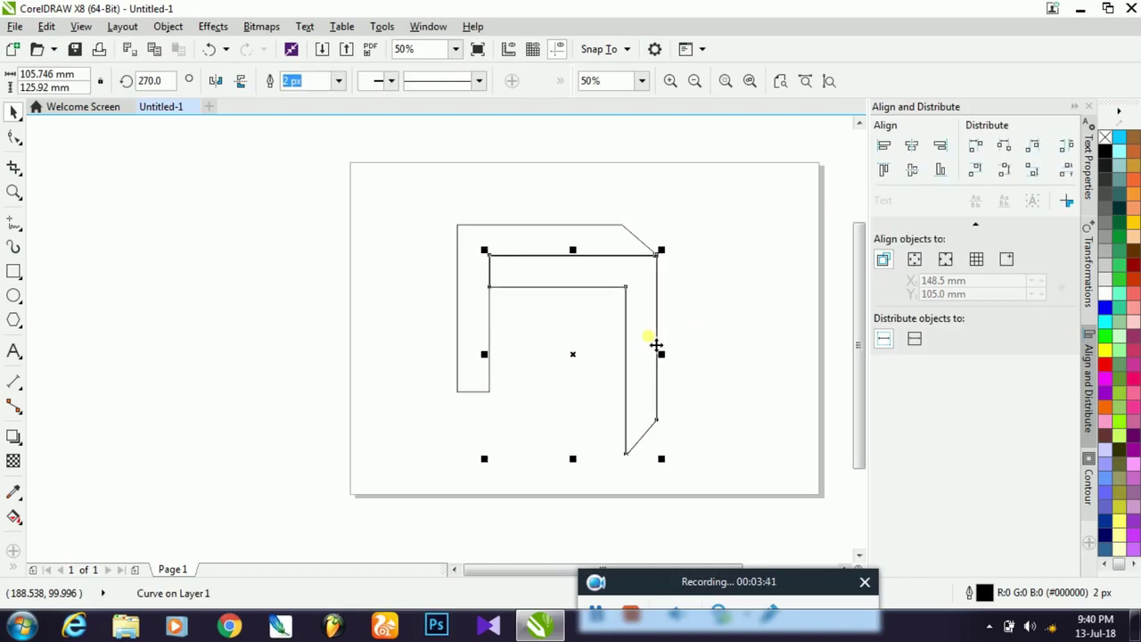
left_click(576, 358)
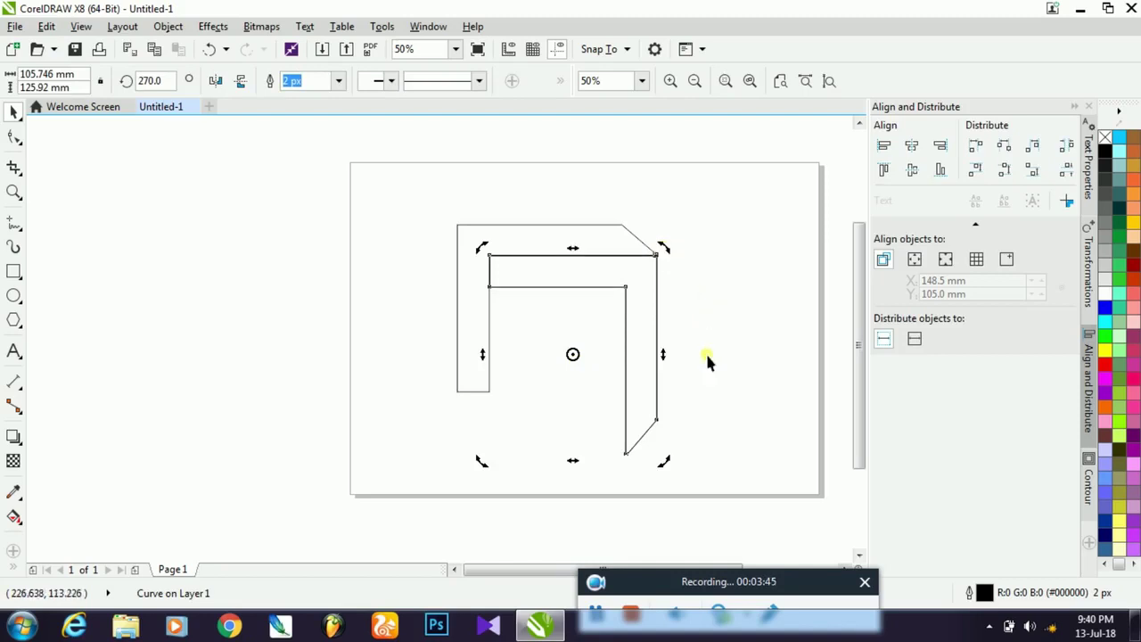
left_click(670, 247)
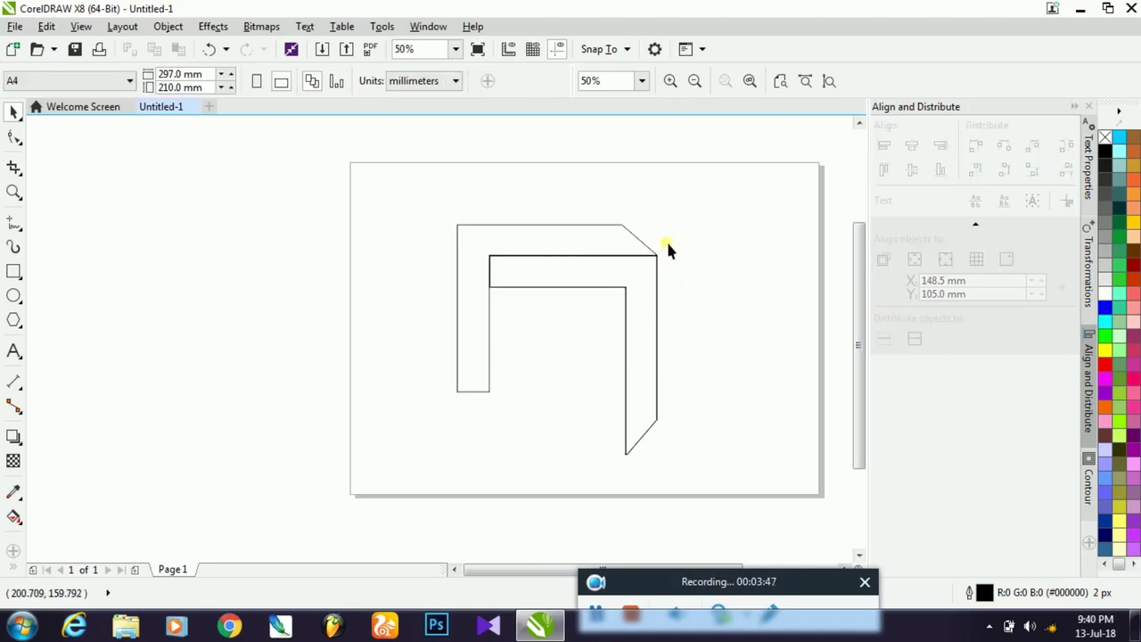
left_click(647, 268)
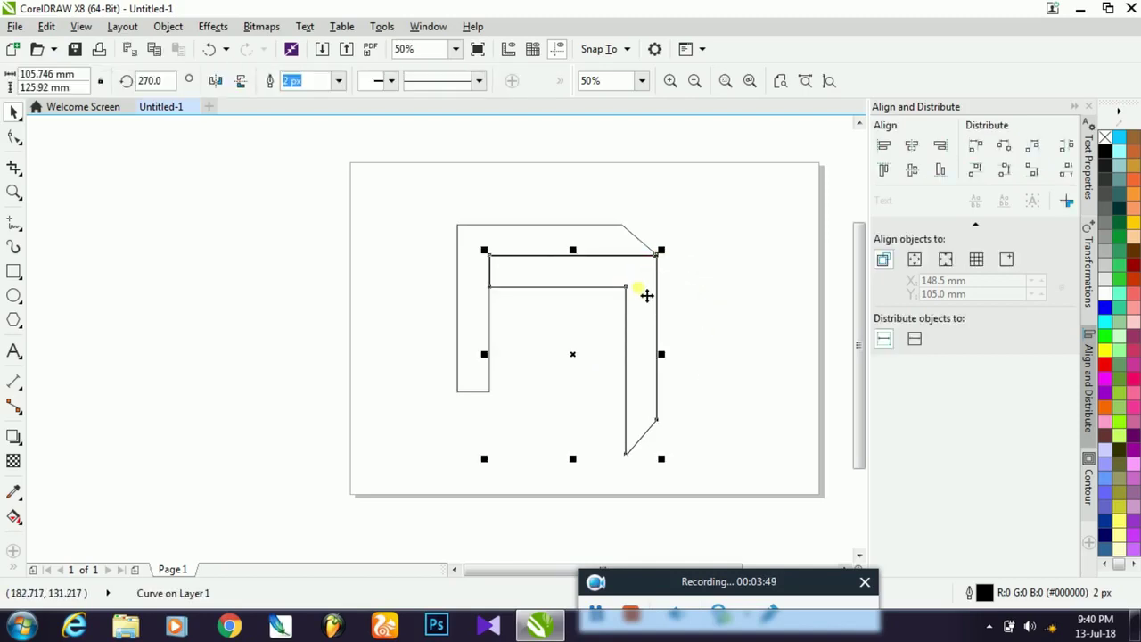
left_click(649, 294)
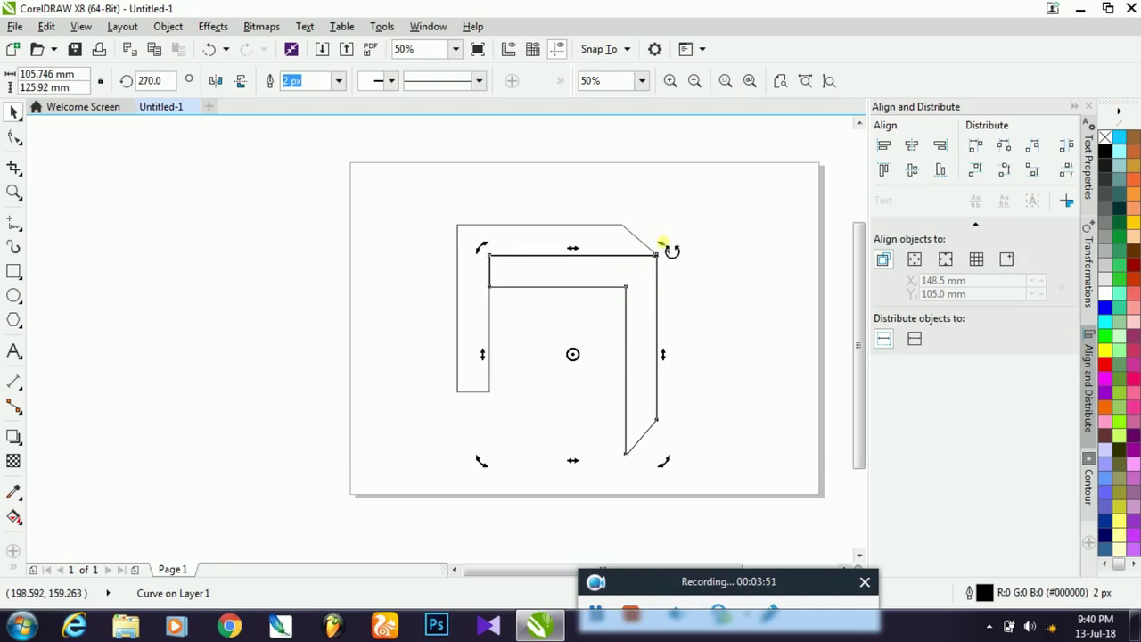
left_click_drag(669, 247, 642, 408)
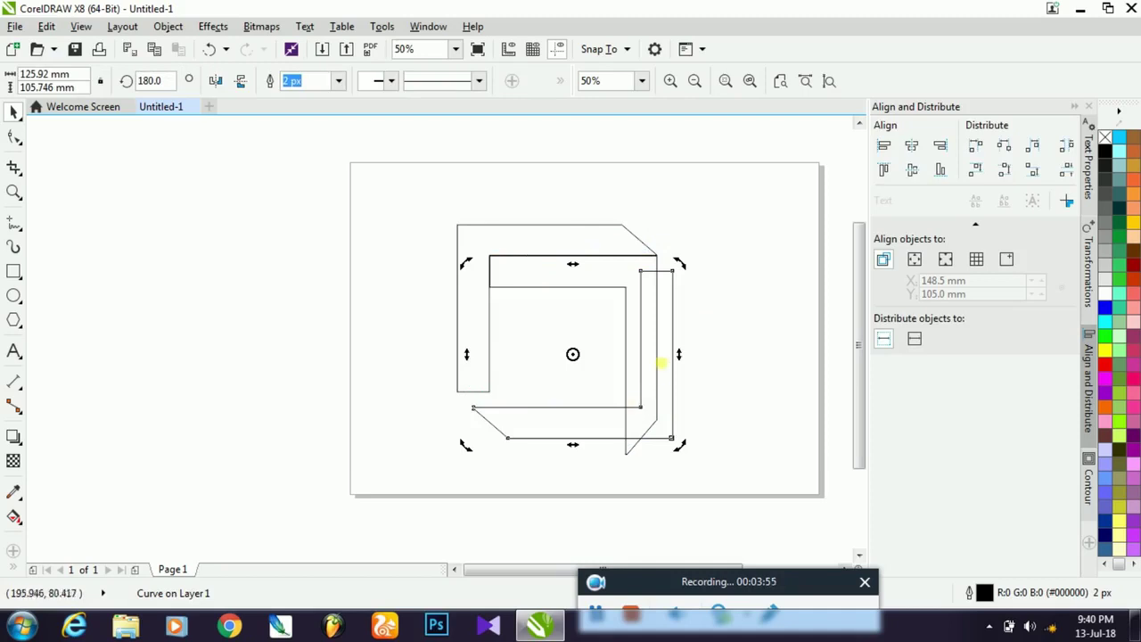
left_click_drag(670, 369, 621, 388)
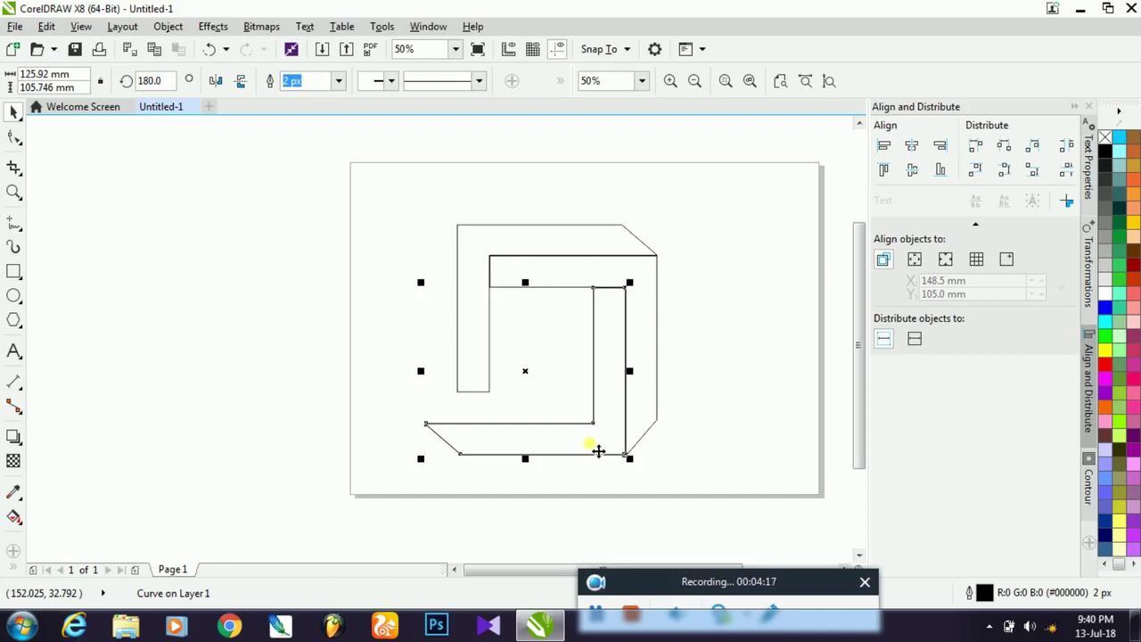
- Duplicate the 180° strip, rotate the copy to 90°, and fit it between the third and original strips to close the figure
left_click(599, 451)
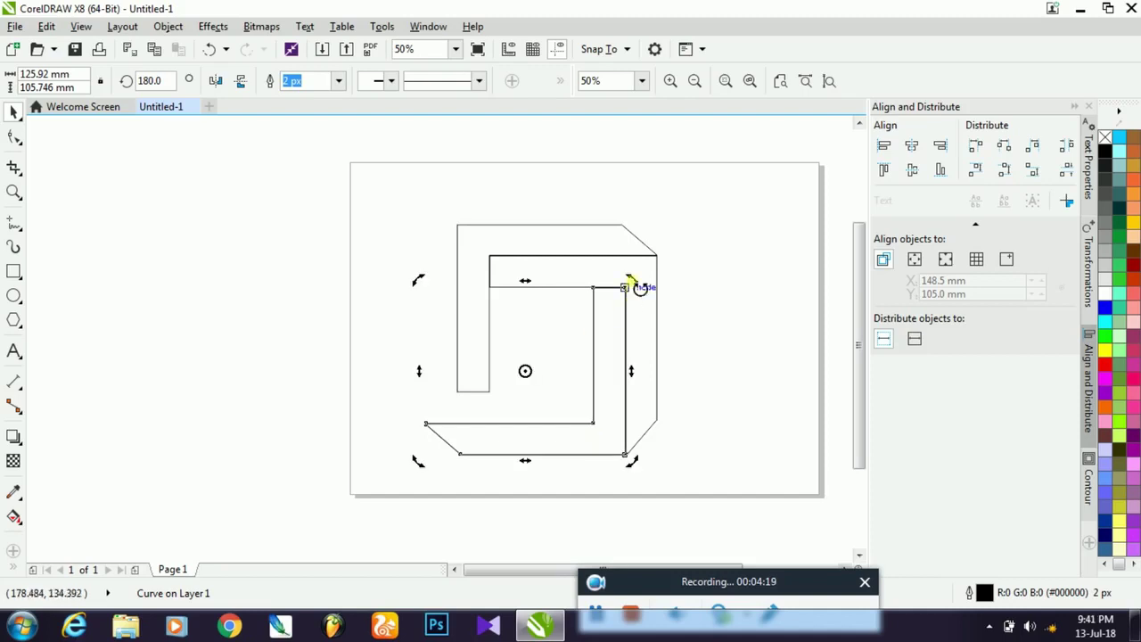
left_click_drag(640, 286, 571, 420)
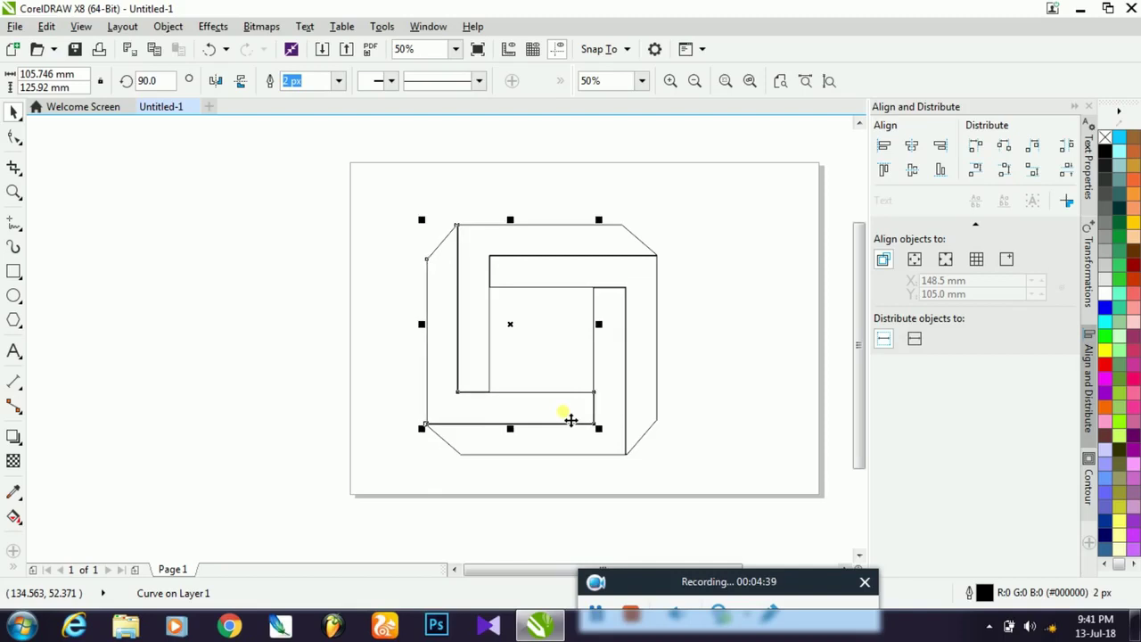
left_click(693, 395)
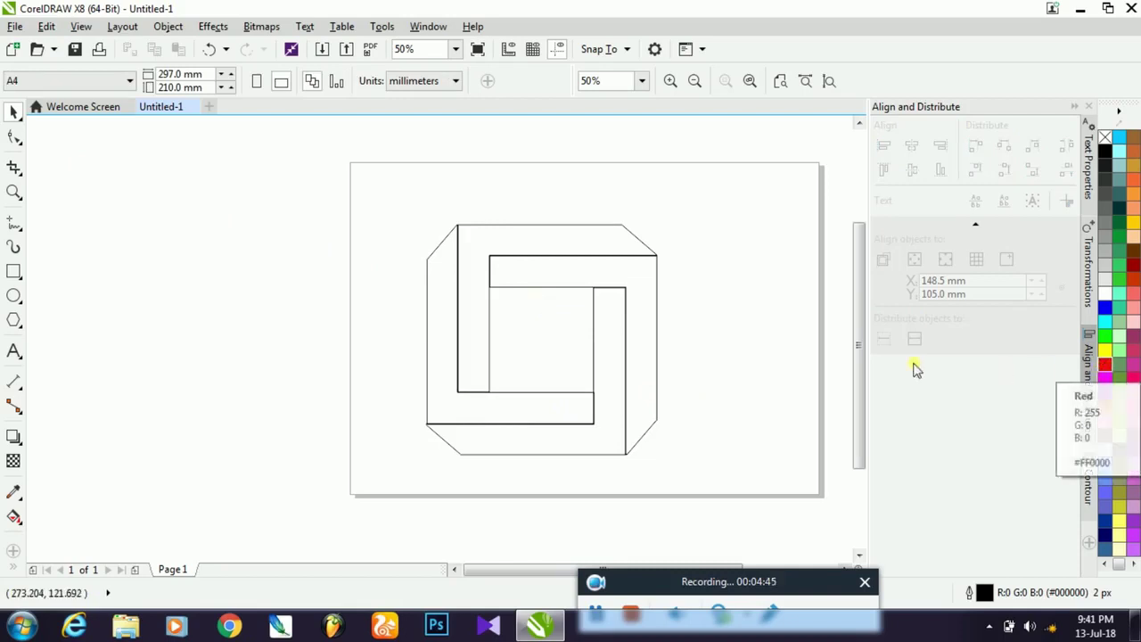
- Fill all four interlocking strips with red (#FF0000)
left_click(551, 243)
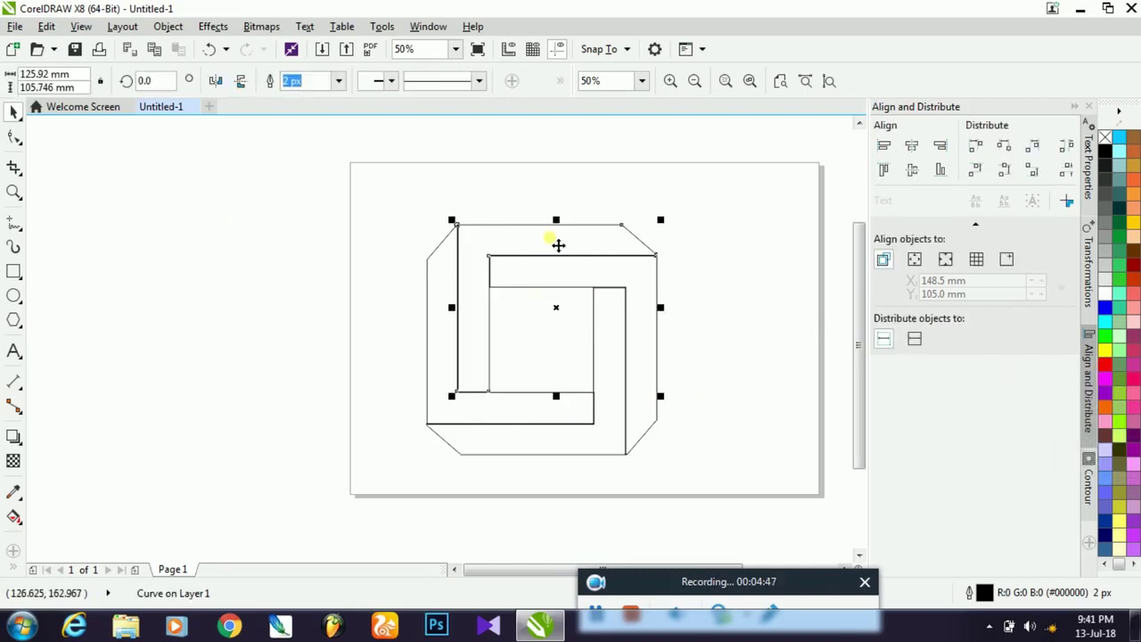
left_click(1108, 366)
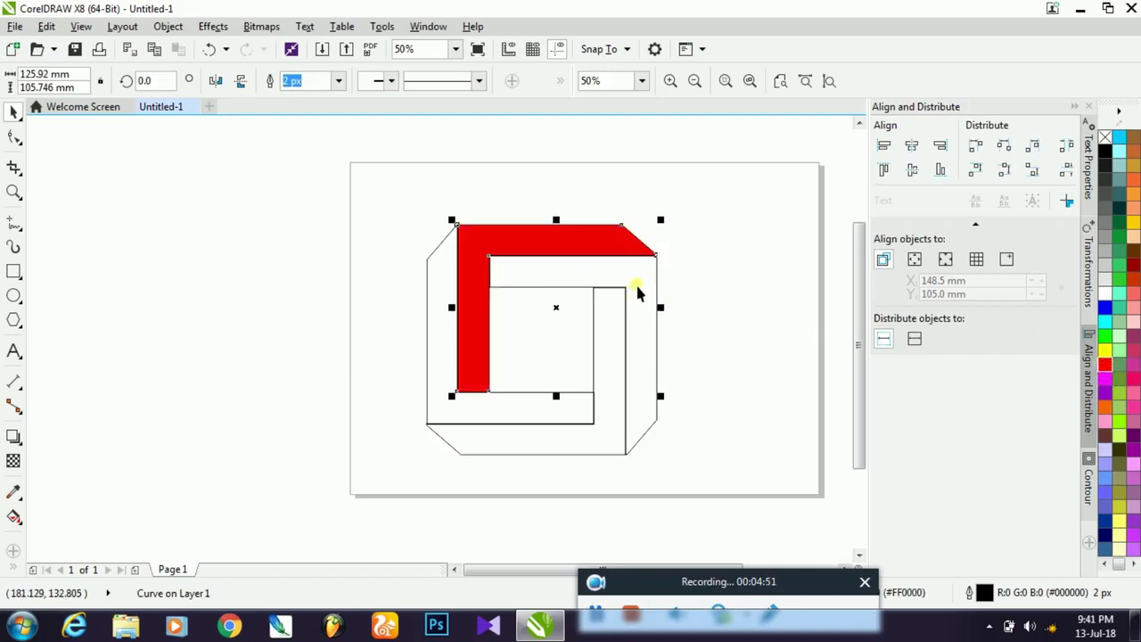
left_click(637, 287)
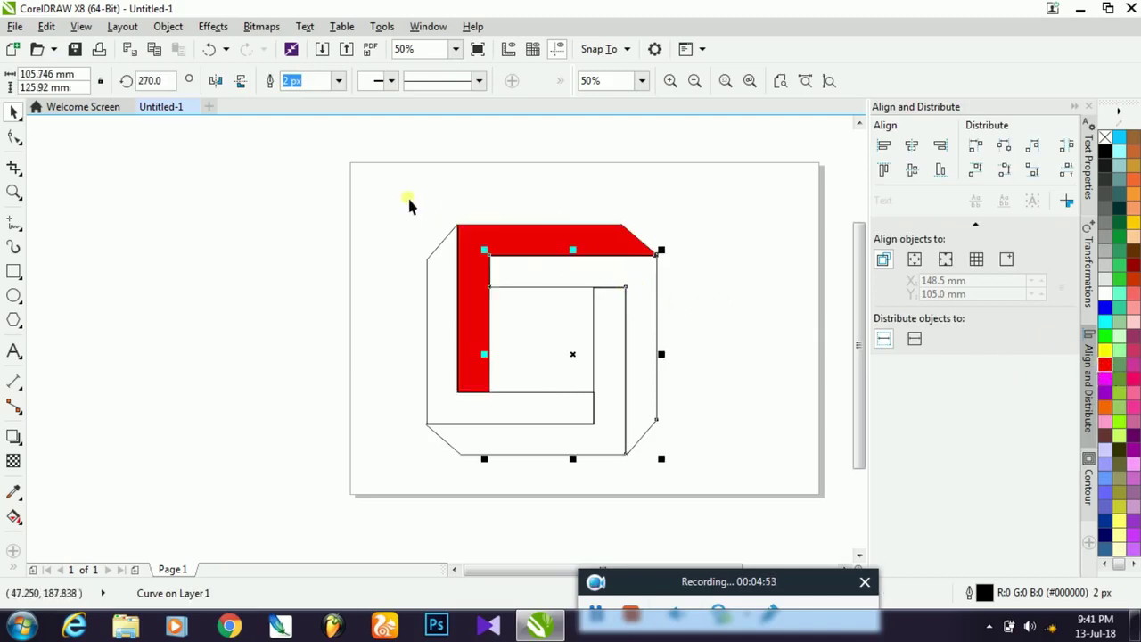
left_click_drag(403, 197, 687, 495)
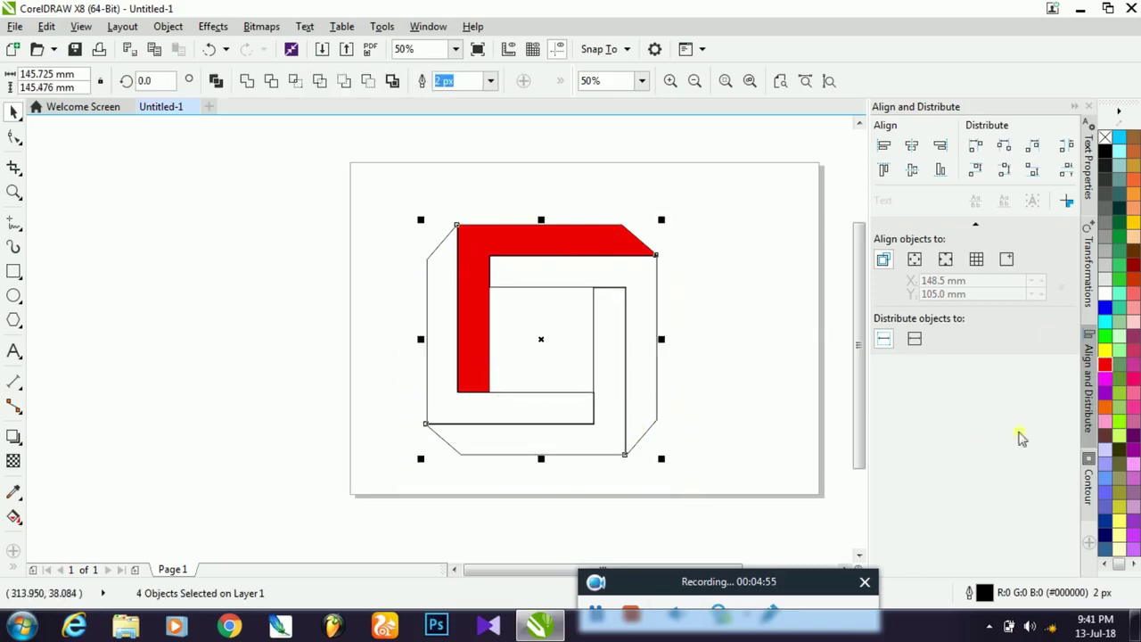
left_click(1107, 365)
left_click(823, 350)
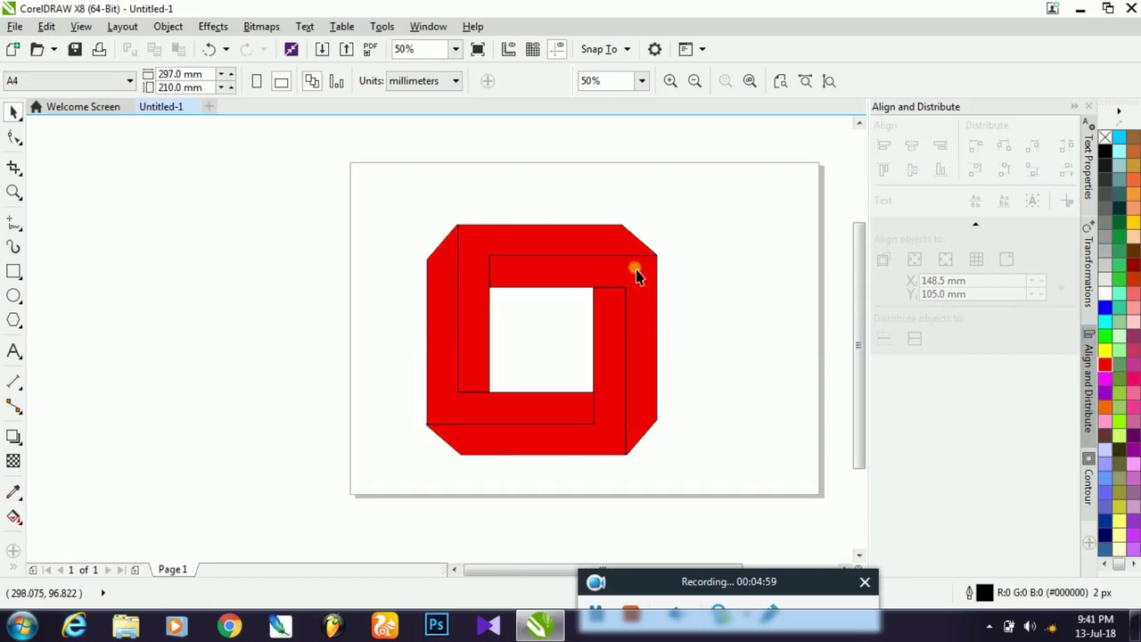
- Try removing the outlines from all four red strips, and undo the removal
left_click_drag(421, 211, 689, 483)
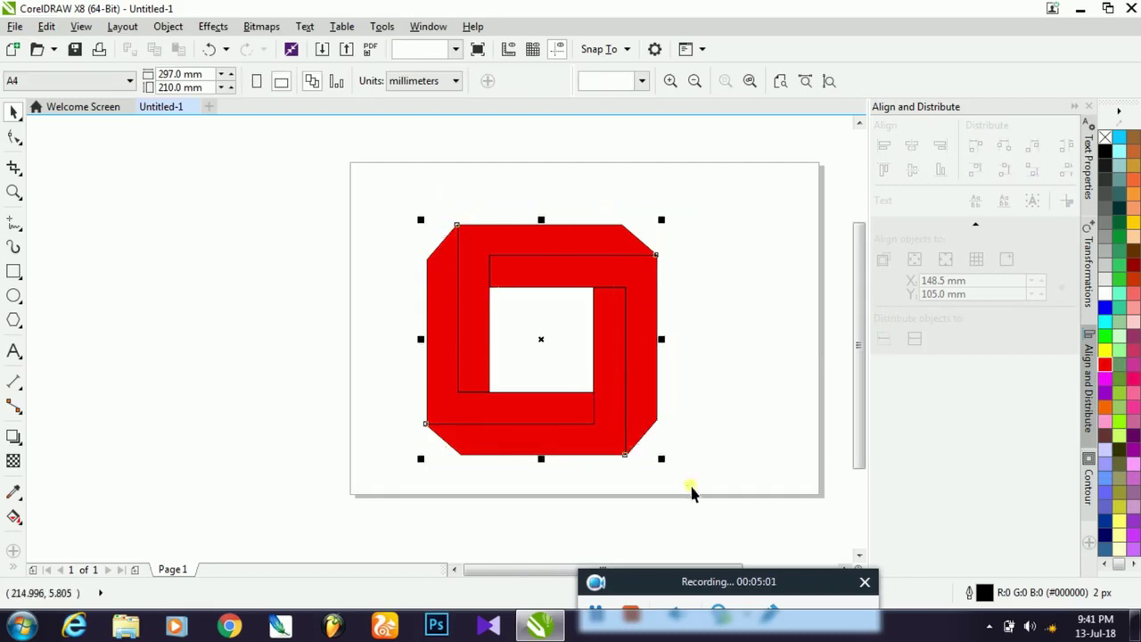
right_click(1103, 138)
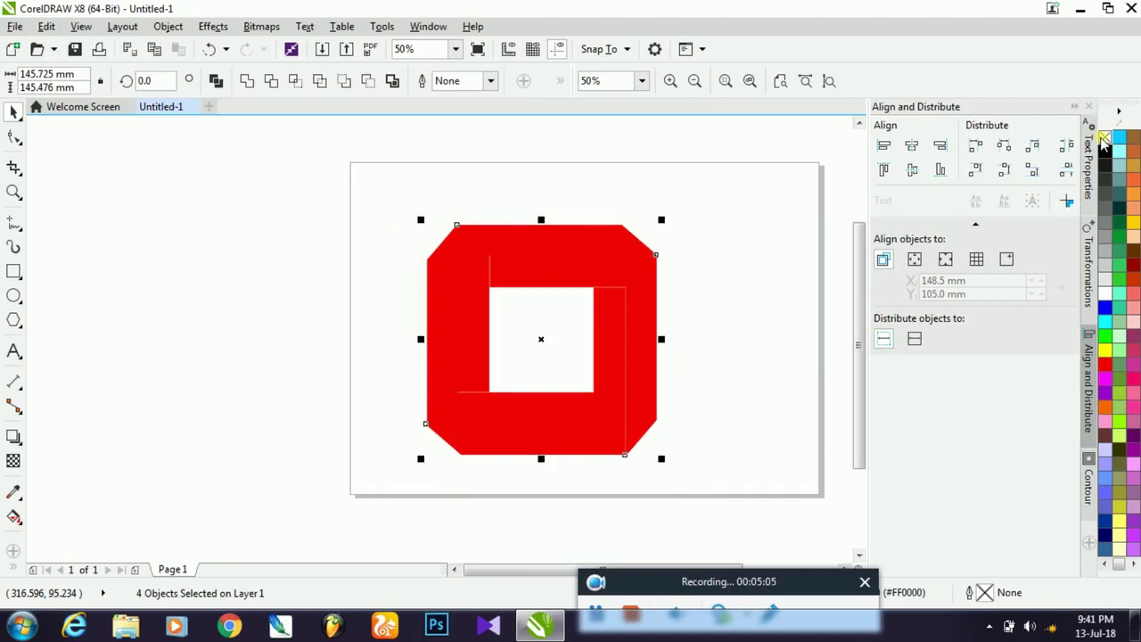
key("ctrl+z")
left_click(311, 323)
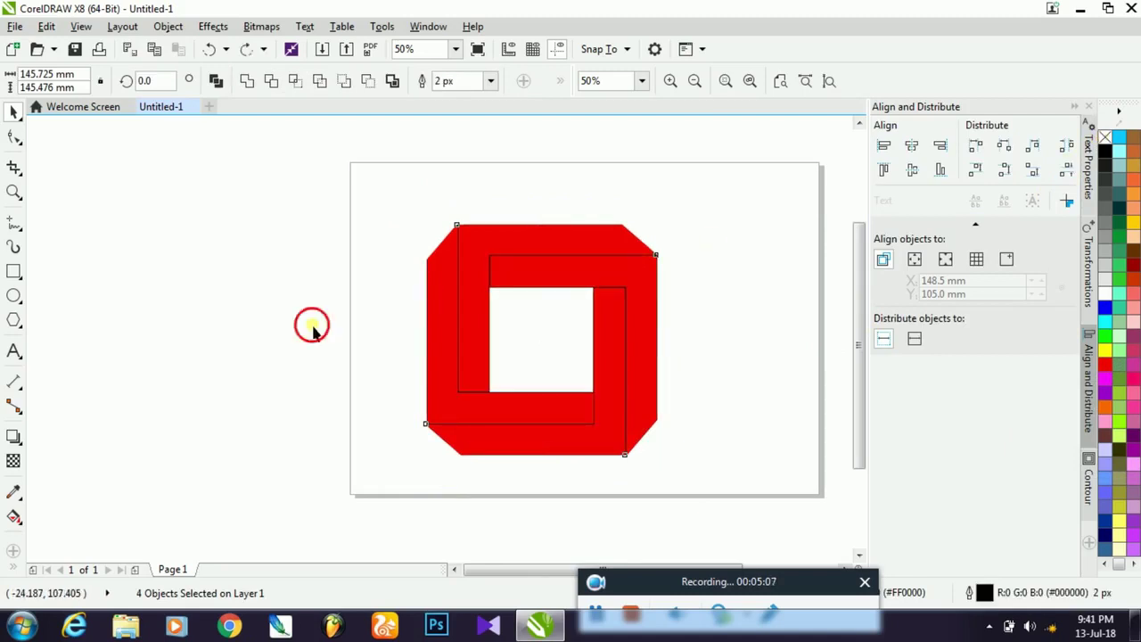
- Apply a linear red-to-gray gradient to the original strip, running from its outer corner to the central opening's lower-right corner
left_click(14, 519)
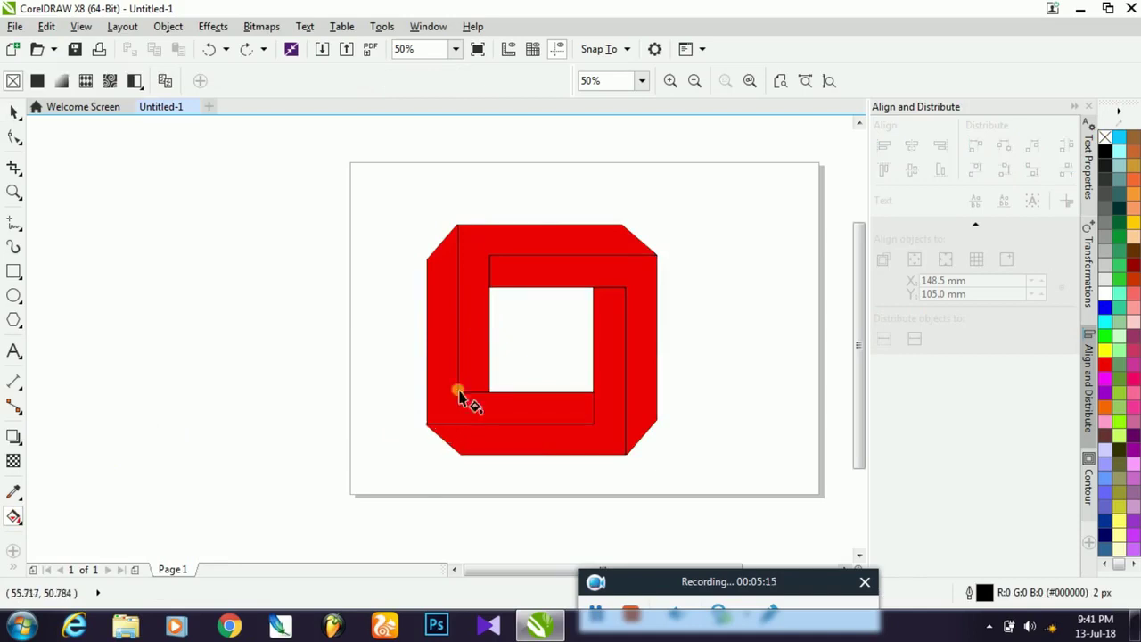
left_click(465, 230)
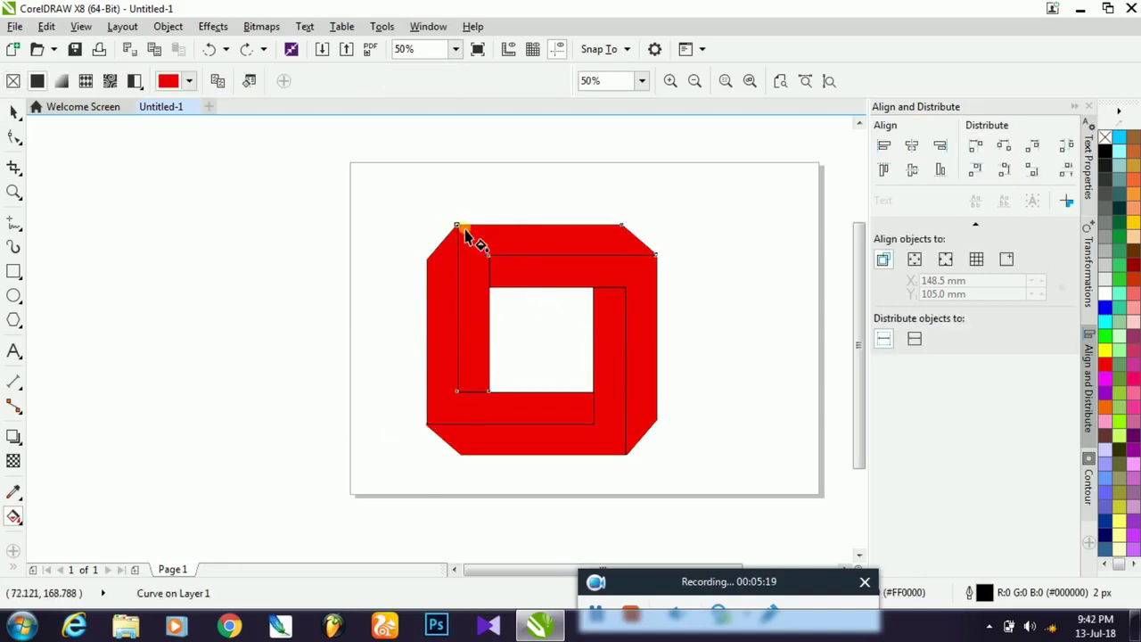
left_click_drag(463, 226, 605, 350)
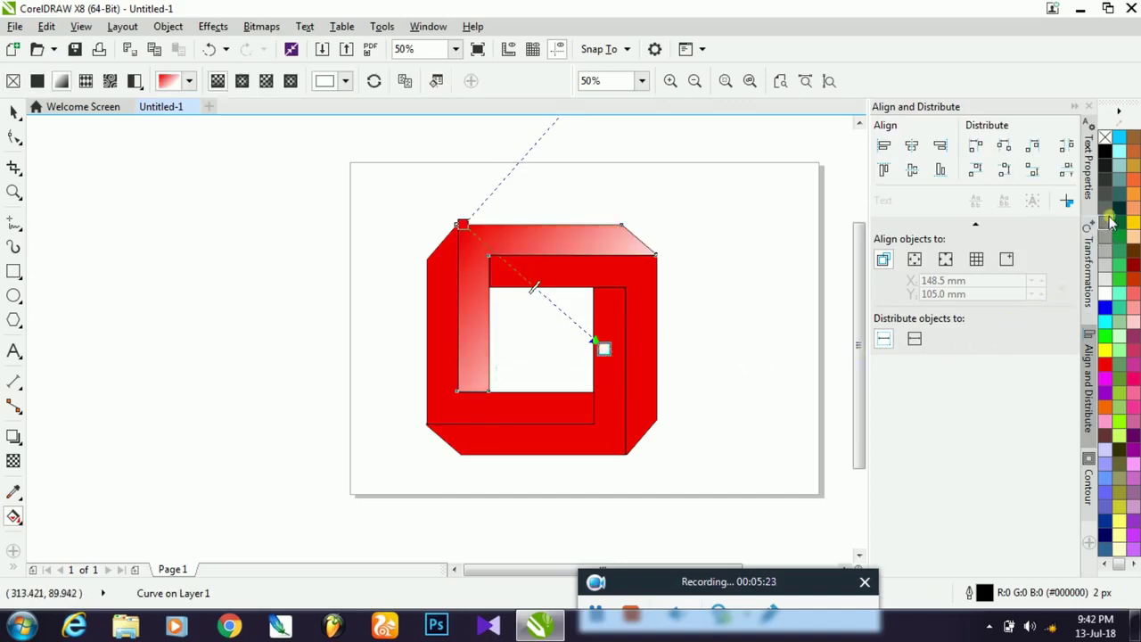
left_click_drag(1111, 214, 603, 394)
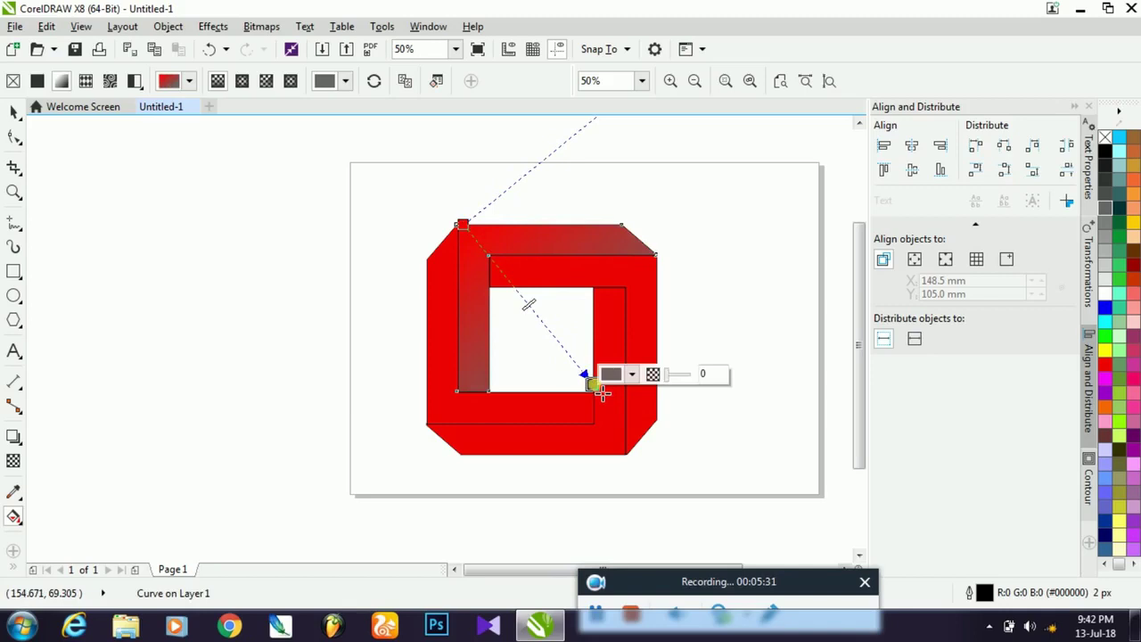
- Apply a linear red-to-black gradient to the right-hand strip, running from its outer upper-right corner to the central opening's lower-left corner
left_click(640, 269)
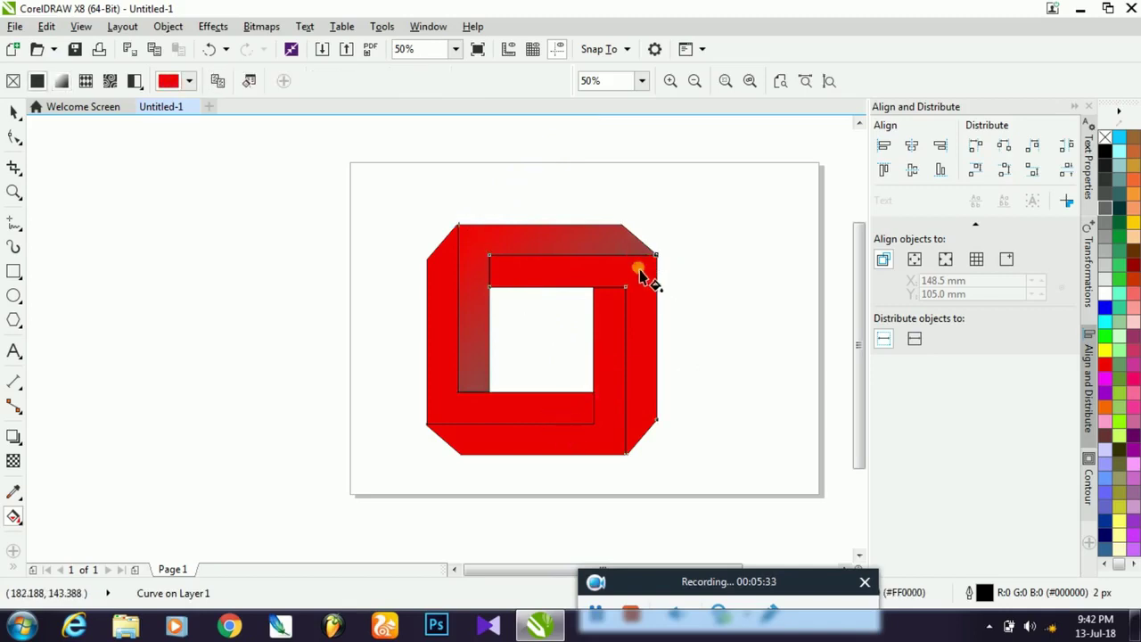
left_click_drag(656, 260, 487, 391)
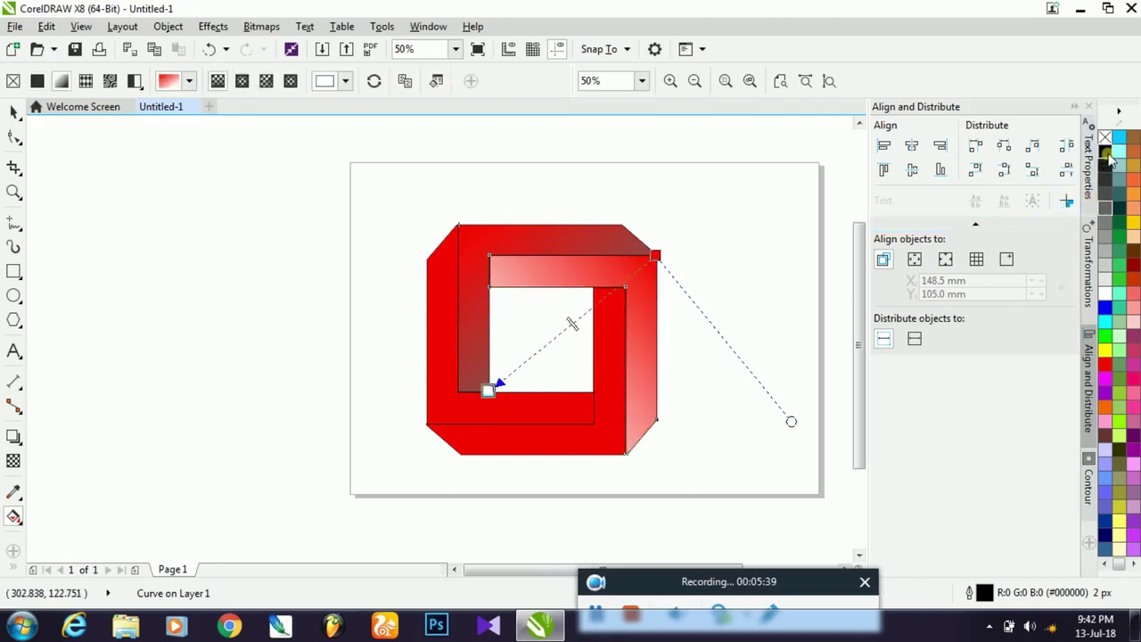
left_click_drag(1108, 164, 487, 391)
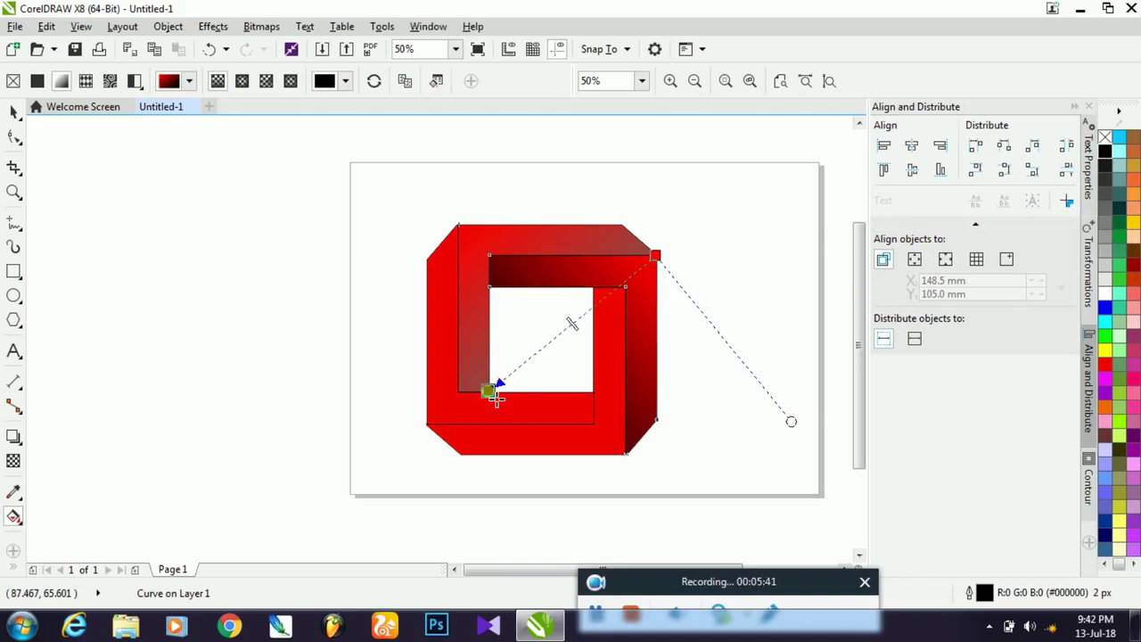
- Change the end colour of the original strip's gradient to black
left_click(490, 252)
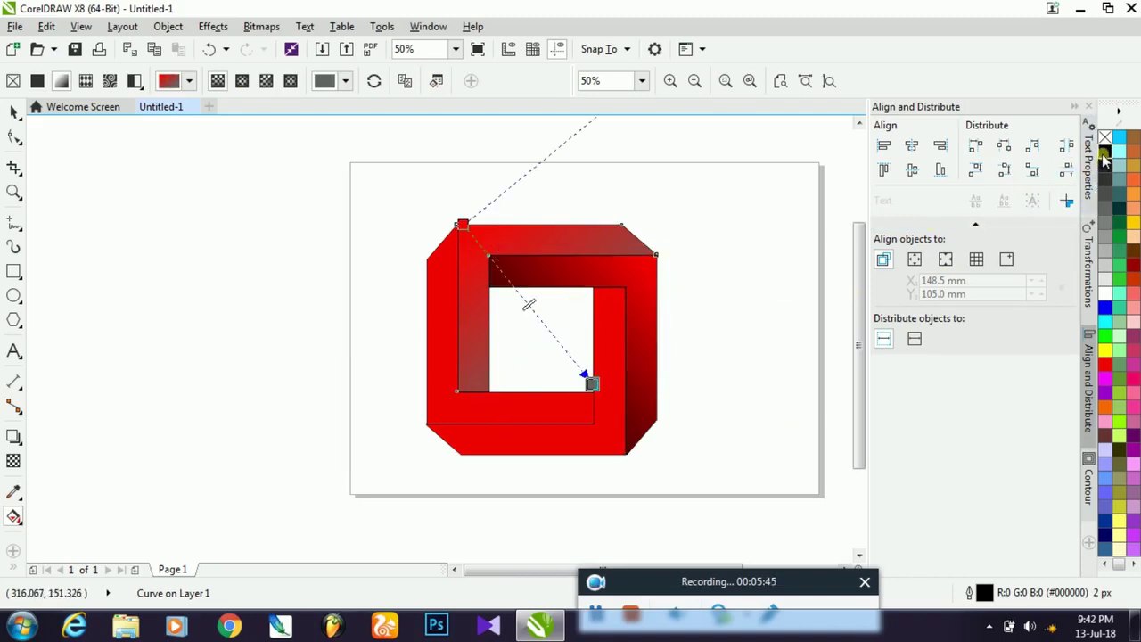
left_click_drag(1104, 151, 592, 383)
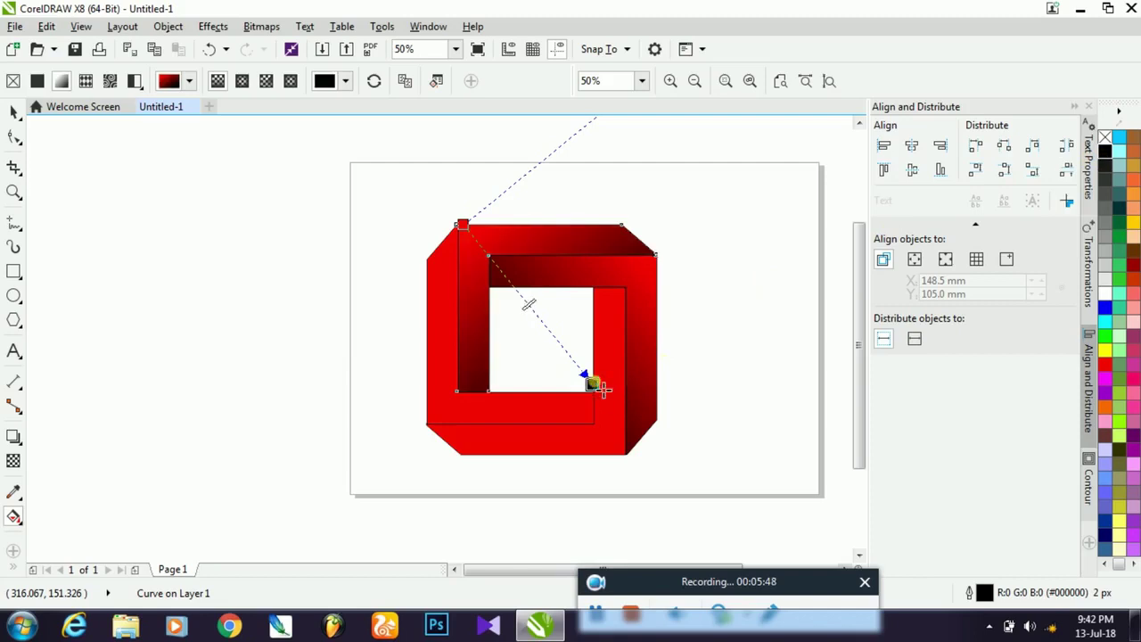
left_click(668, 387)
- Apply a linear red-to-black gradient to the bottom strip, running from its outer lower-right corner to the central opening's upper-left corner
left_click(615, 450)
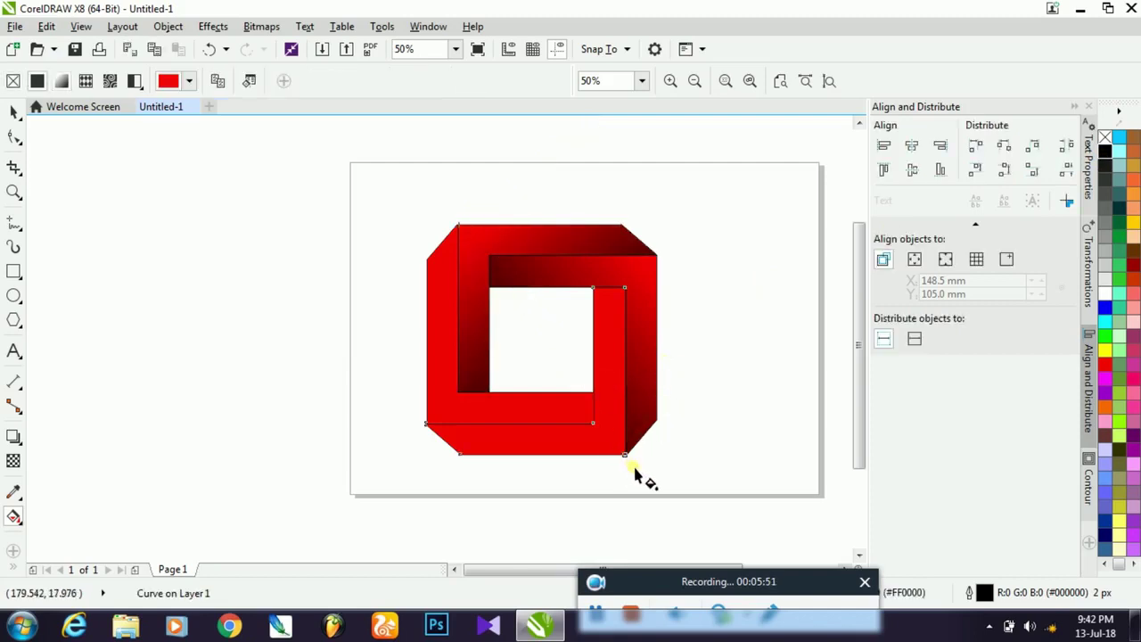
left_click_drag(627, 456, 497, 298)
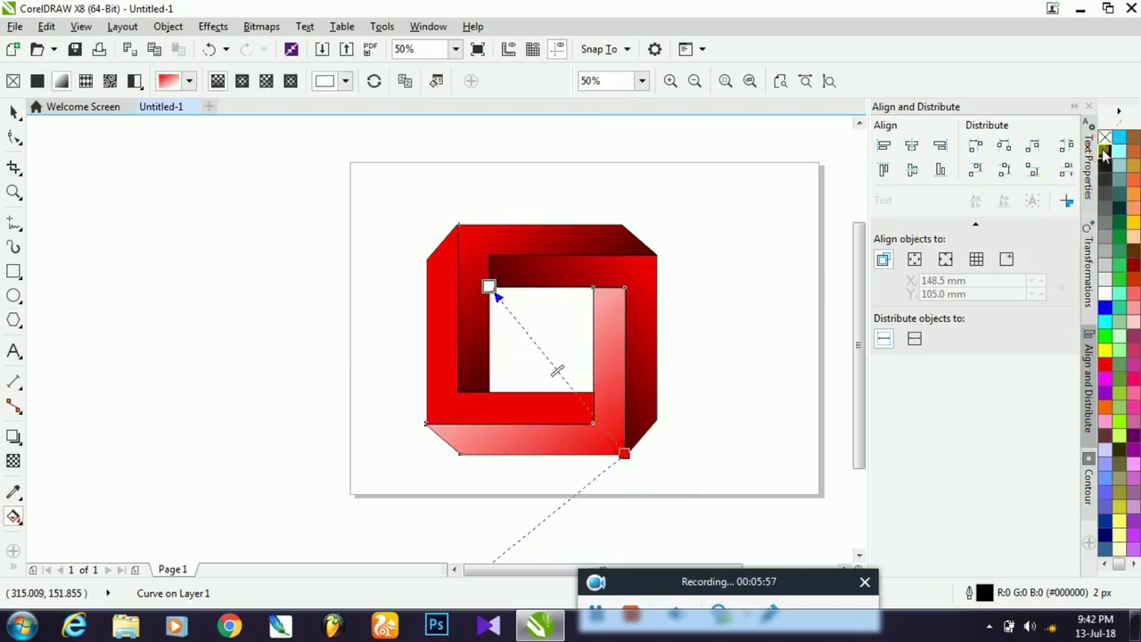
left_click_drag(497, 290, 492, 289)
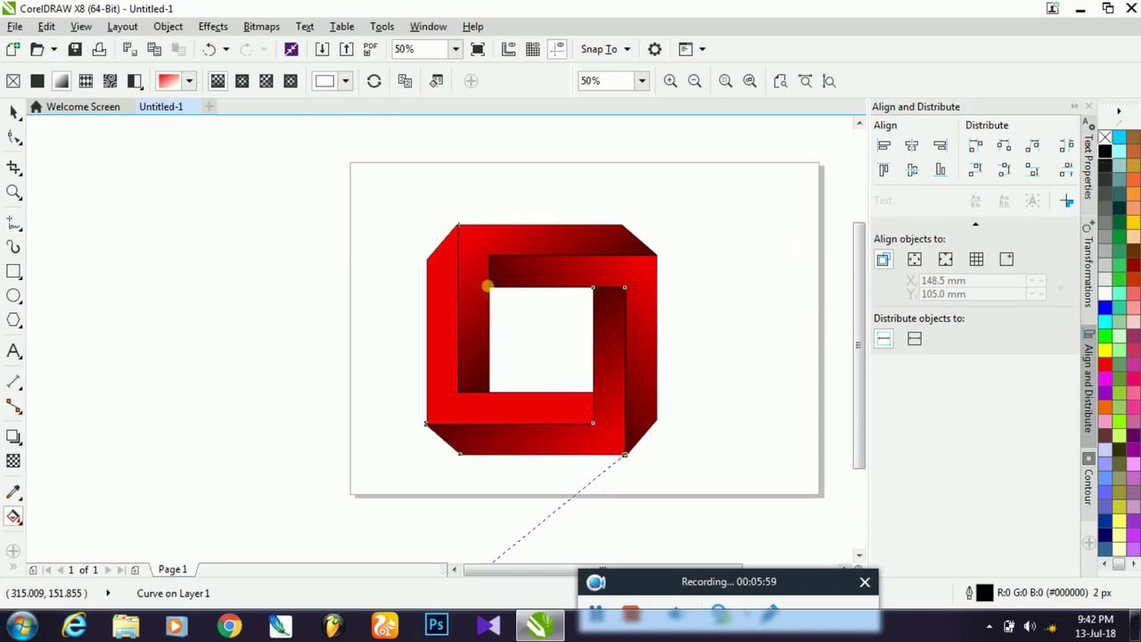
- Apply a linear red-to-black gradient to the left-hand strip, running from its outer lower-left corner to the central opening's upper-right corner
left_click(509, 408)
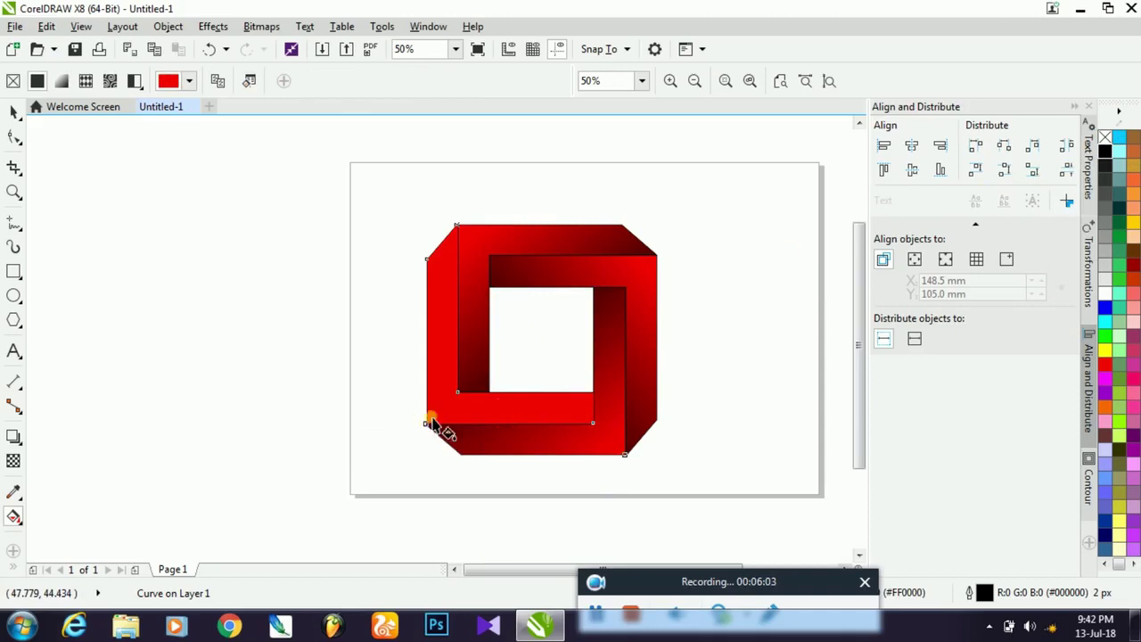
left_click_drag(428, 424, 594, 289)
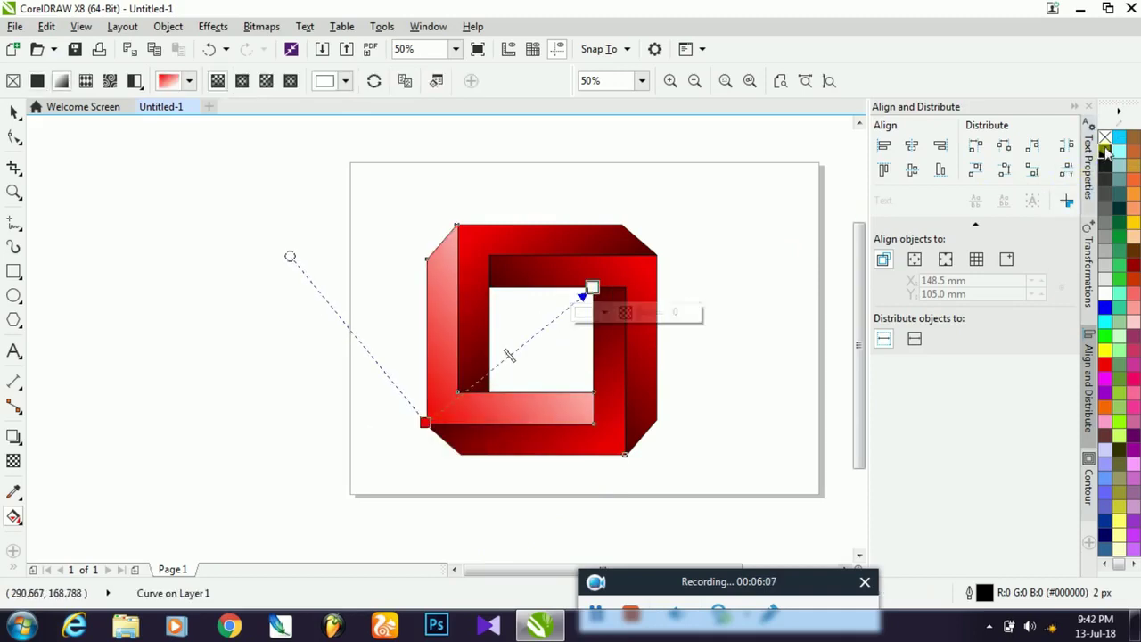
left_click_drag(676, 284, 593, 288)
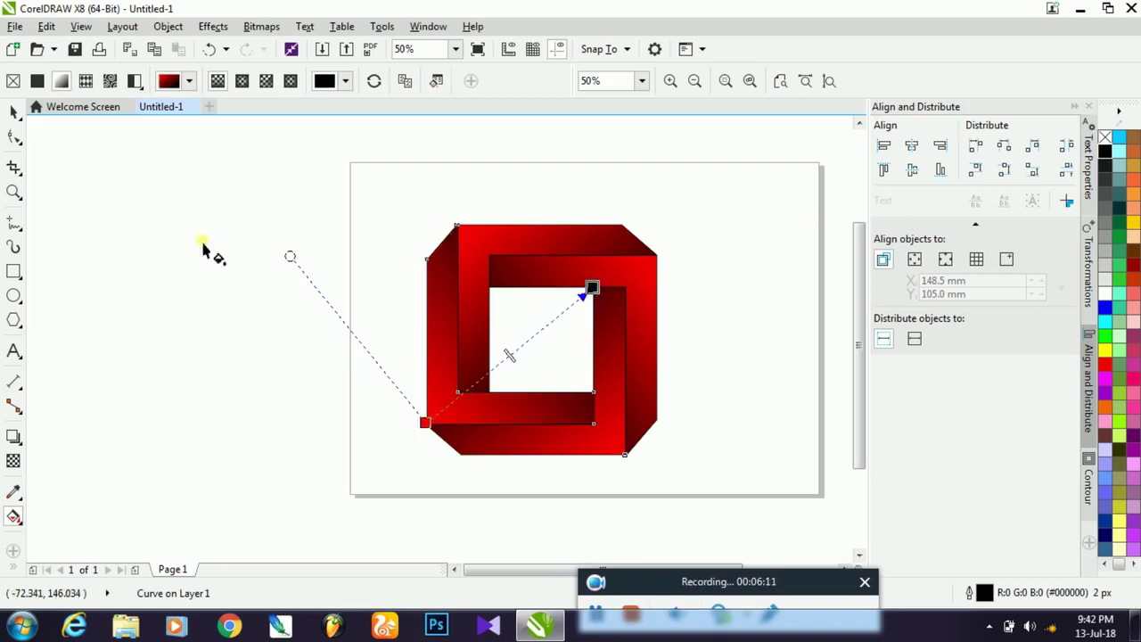
- Remove the outlines from all four gradient-filled strips
left_click(12, 113)
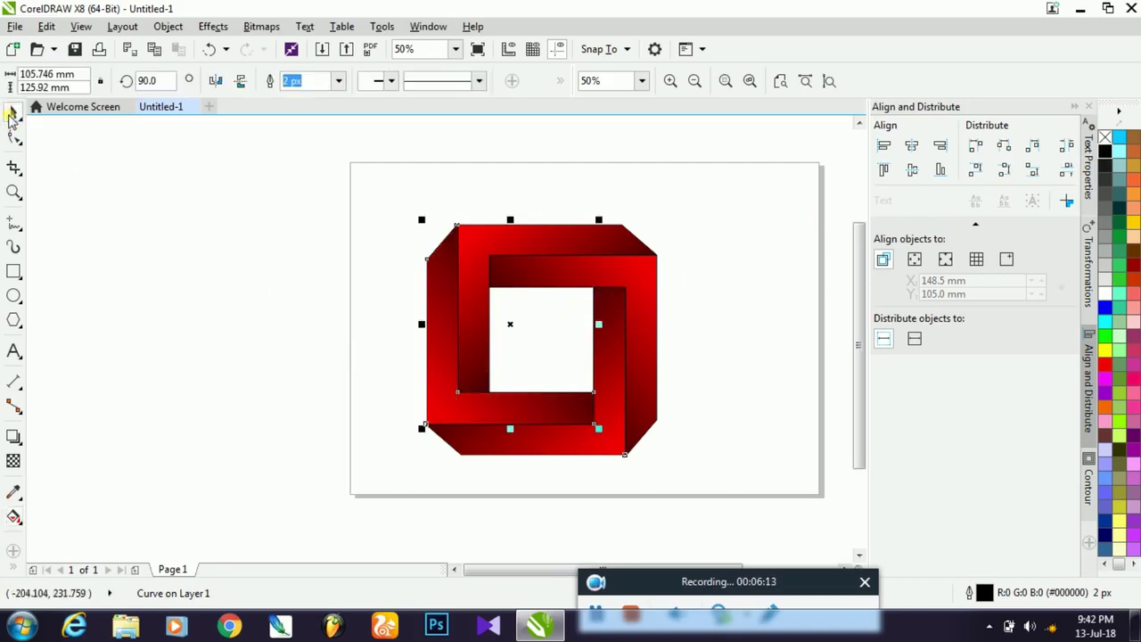
left_click(287, 172)
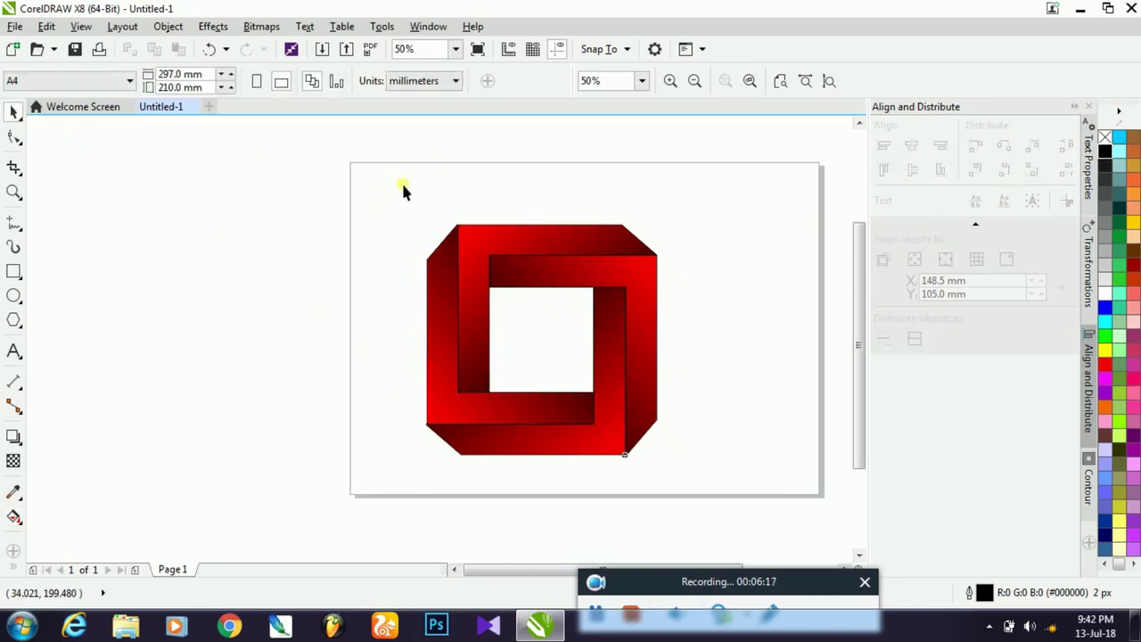
mouse_move(389, 186)
left_mouse_down()
mouse_move(591, 356)
mouse_move(734, 505)
left_mouse_up()
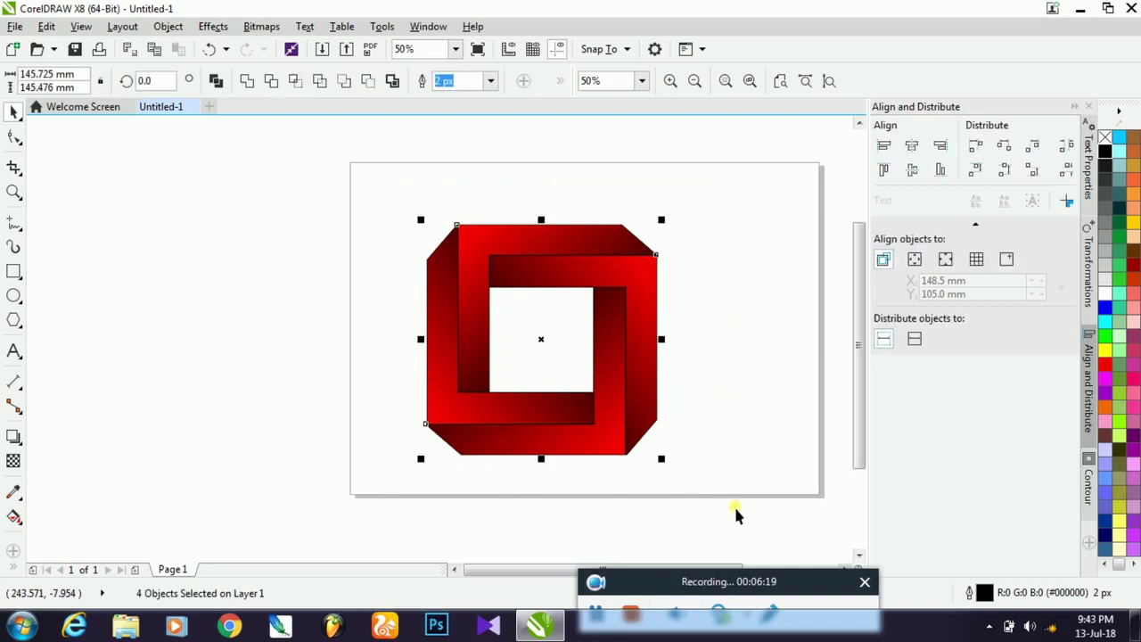
right_click(1103, 141)
left_click(793, 293)
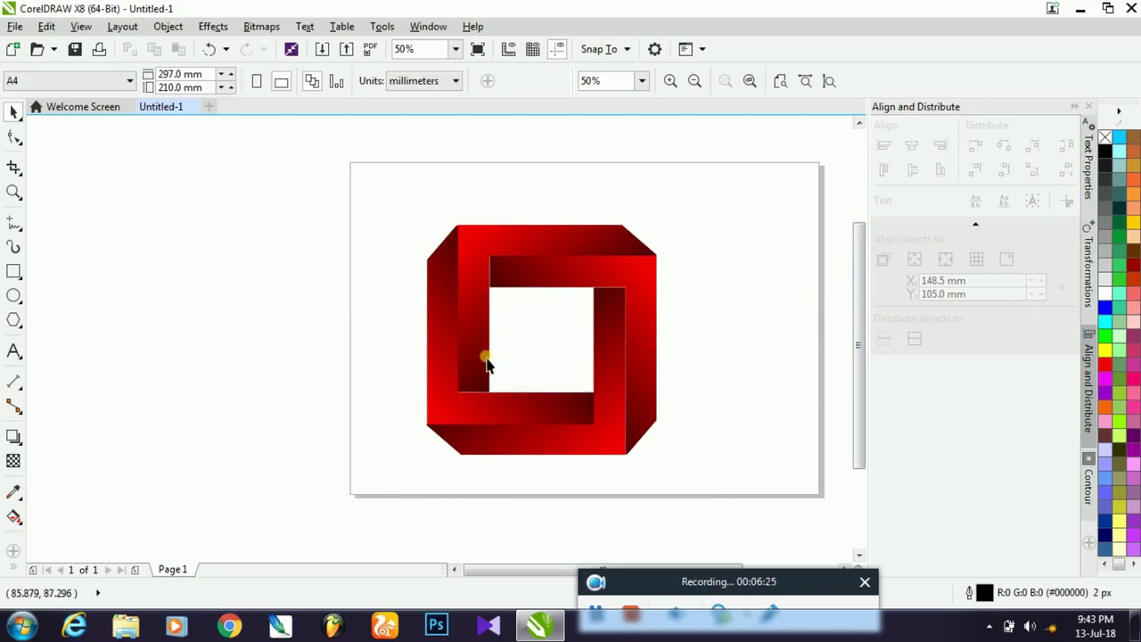
- Nudge the individual strips to close the thin white gaps along their shared edges
scroll(473, 389, "up", 2)
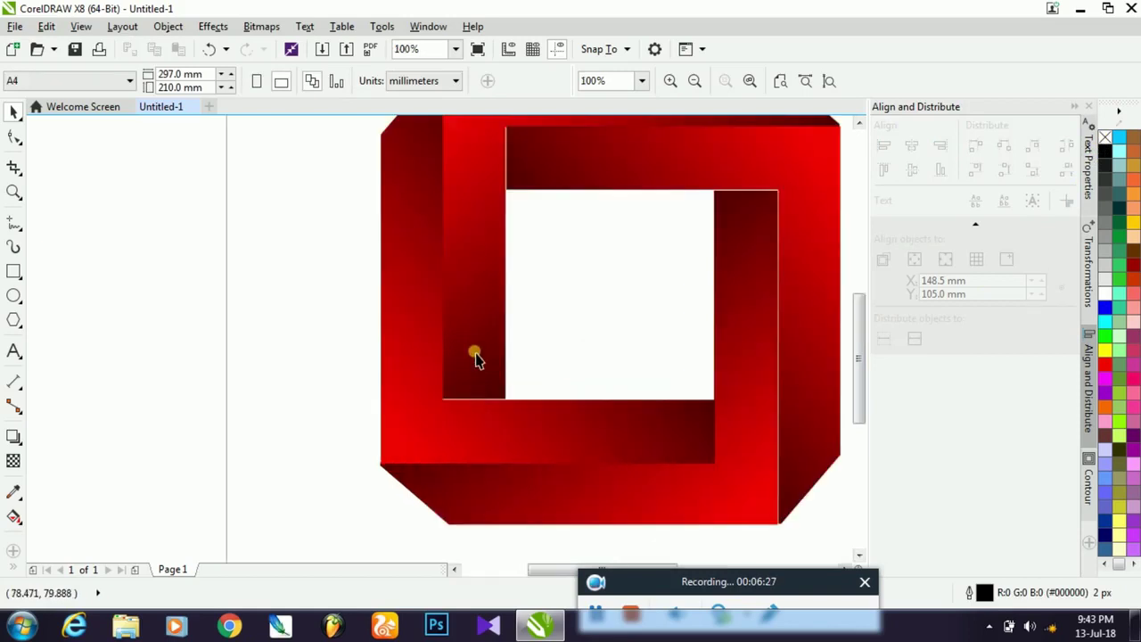
left_click(481, 358)
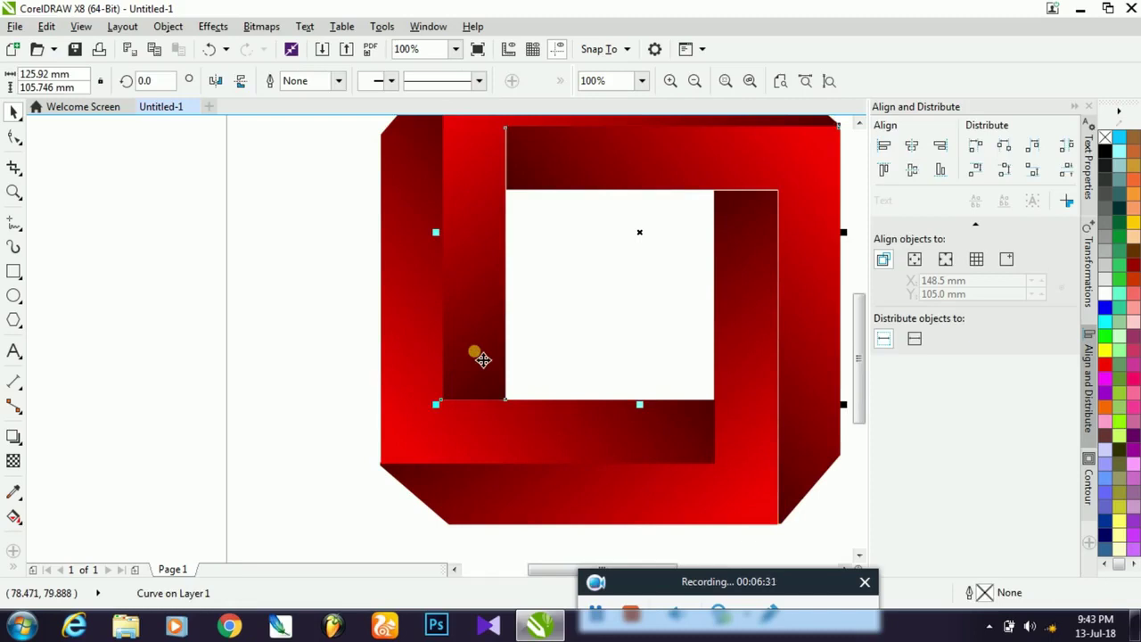
left_click_drag(482, 358, 685, 168)
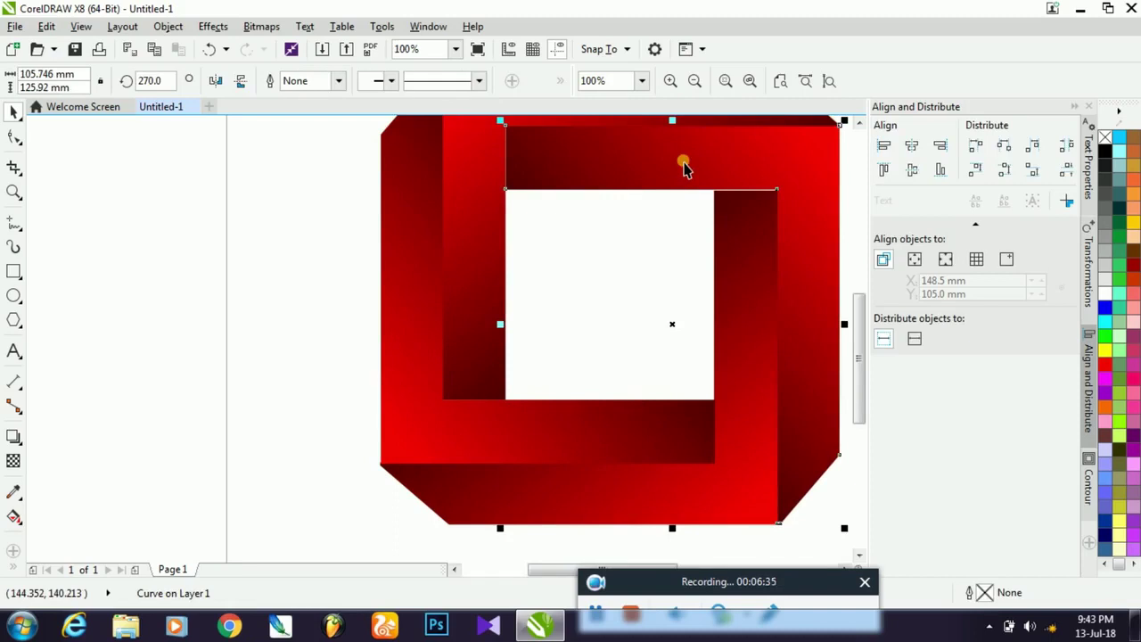
key("ctrl+r")
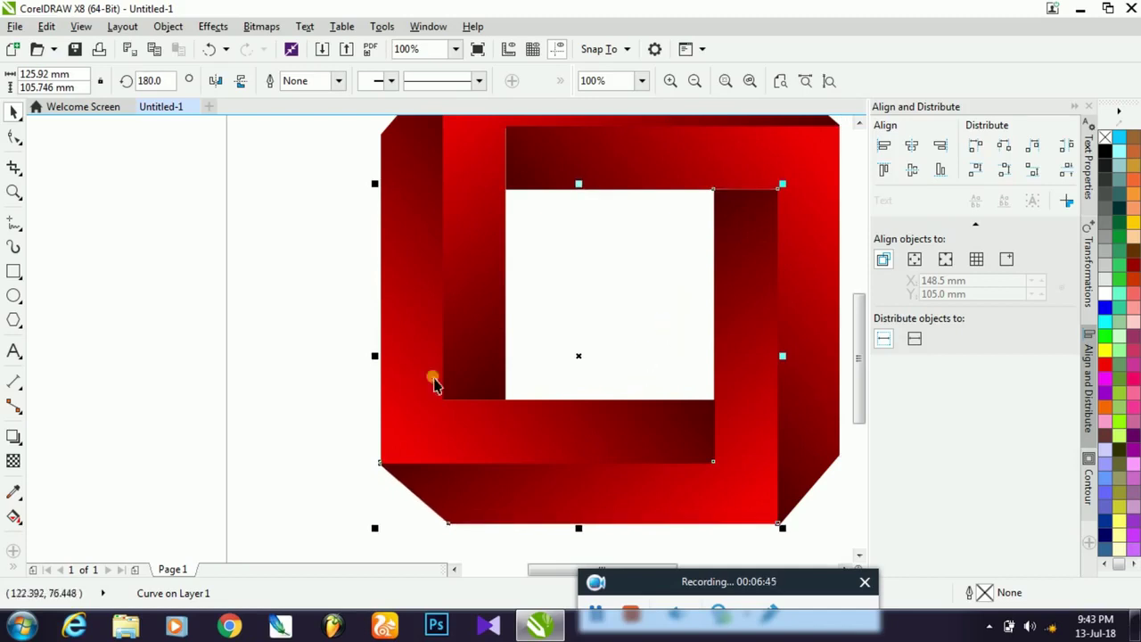
left_click(281, 366)
- Group the four strips and move the group off the page to its right side
scroll(280, 366, "down", 2)
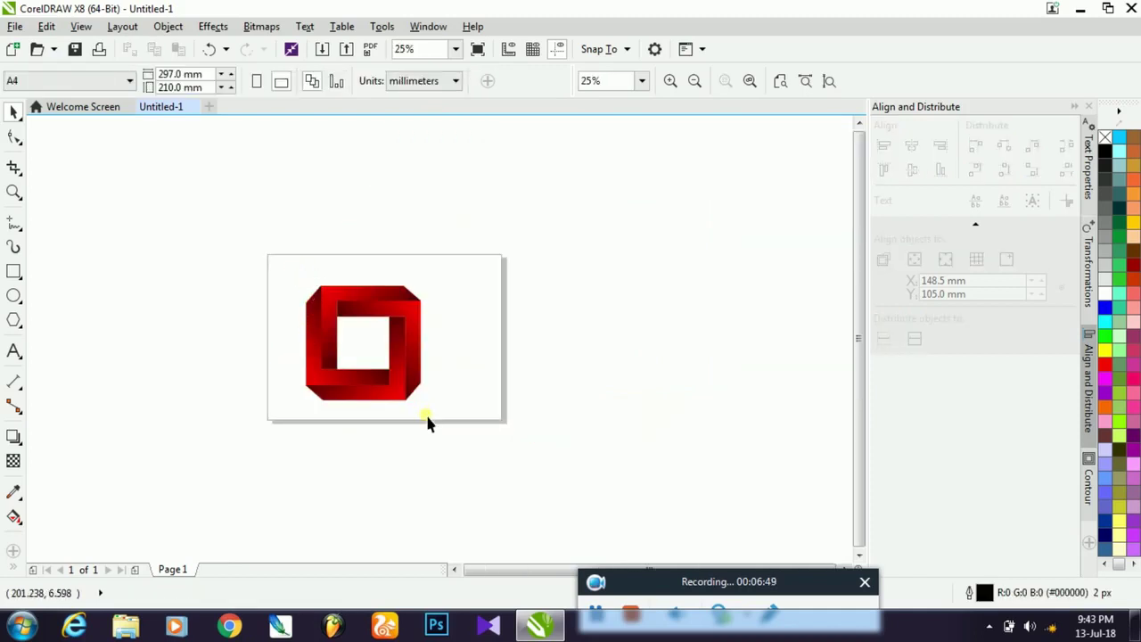
left_click_drag(271, 265, 457, 420)
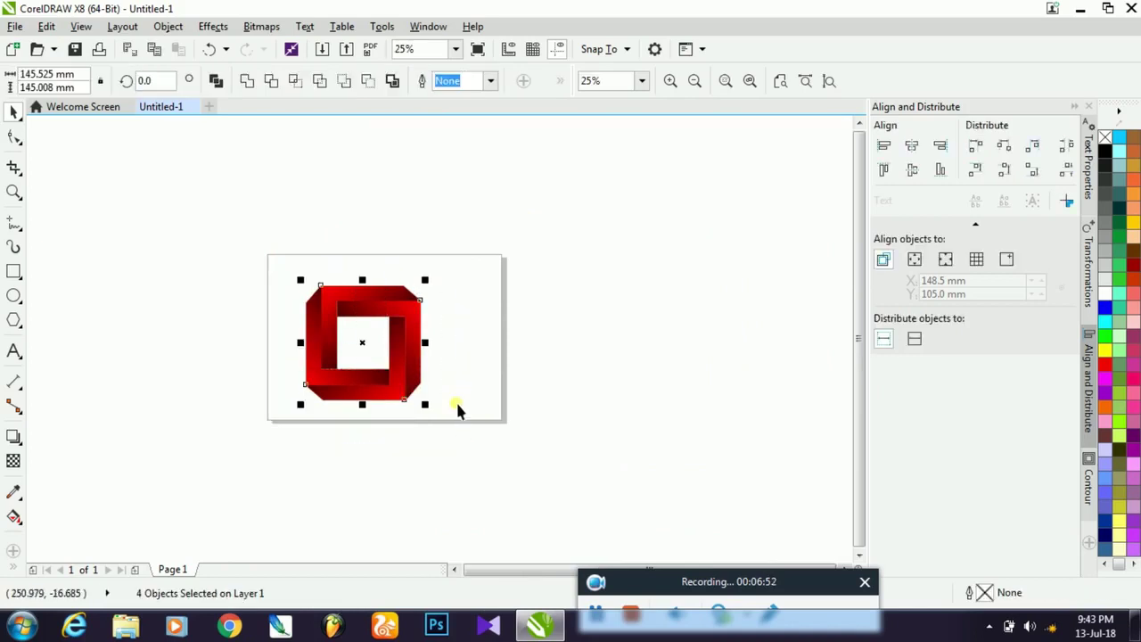
right_click(409, 381)
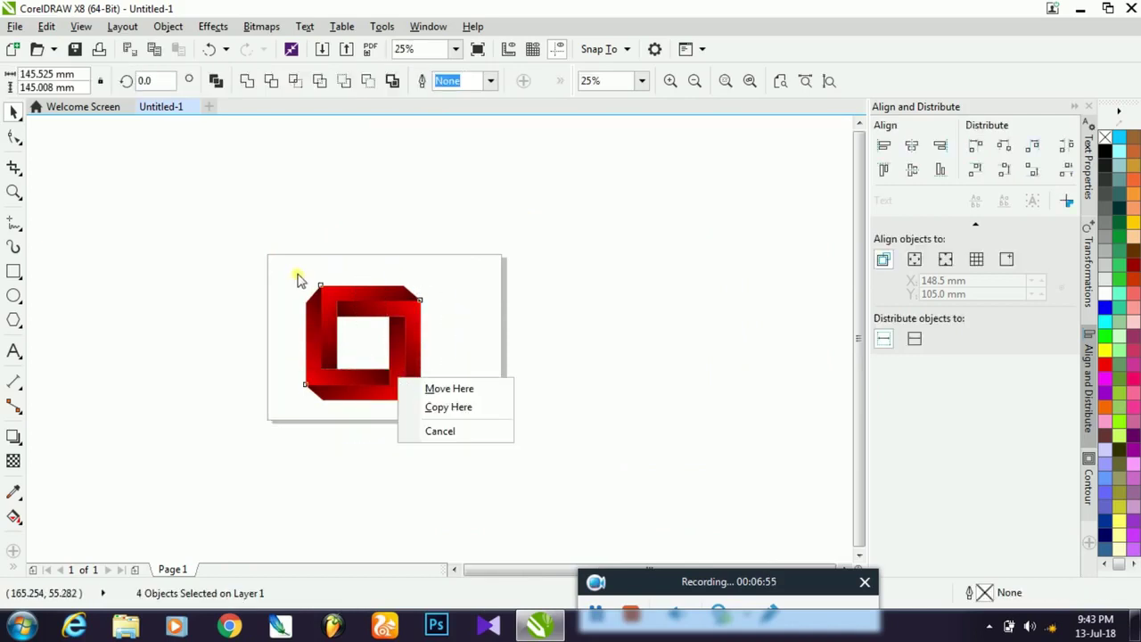
key("Escape")
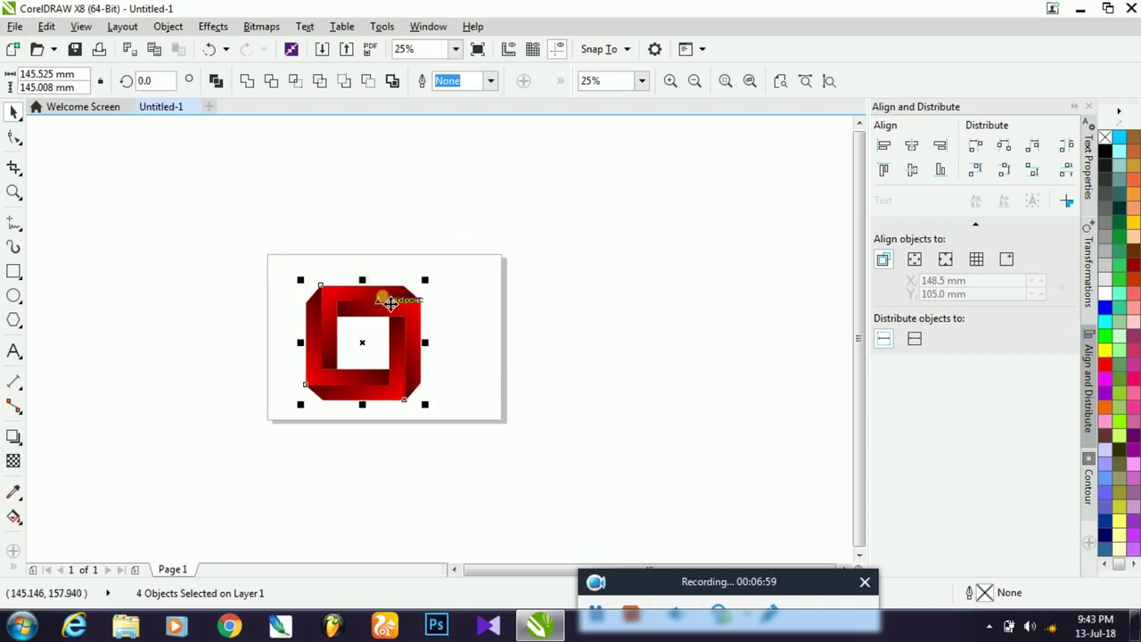
right_click(391, 303)
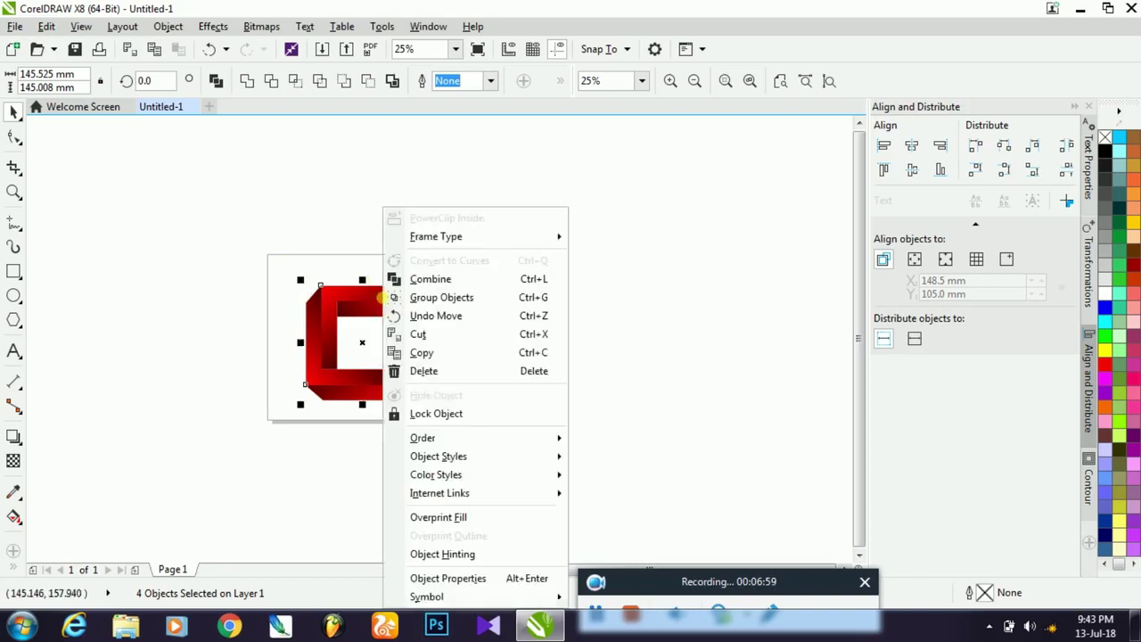
left_click(443, 299)
left_click_drag(407, 297, 739, 245)
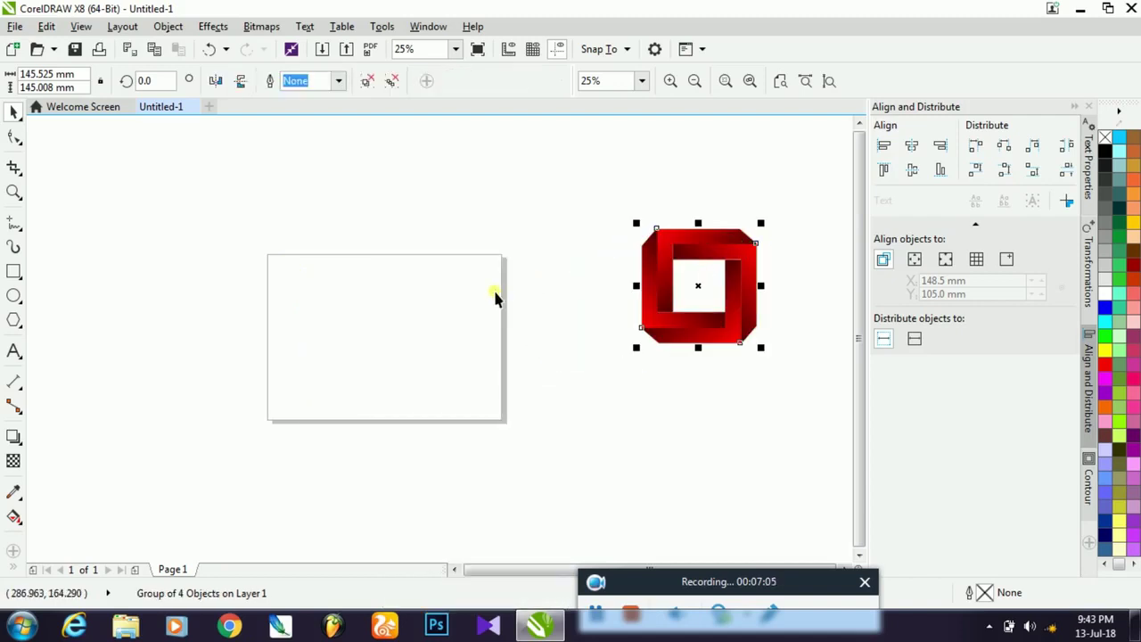
- Draw a rectangle about 297 by 213 mm covering the page and remove its outline
left_click(309, 264)
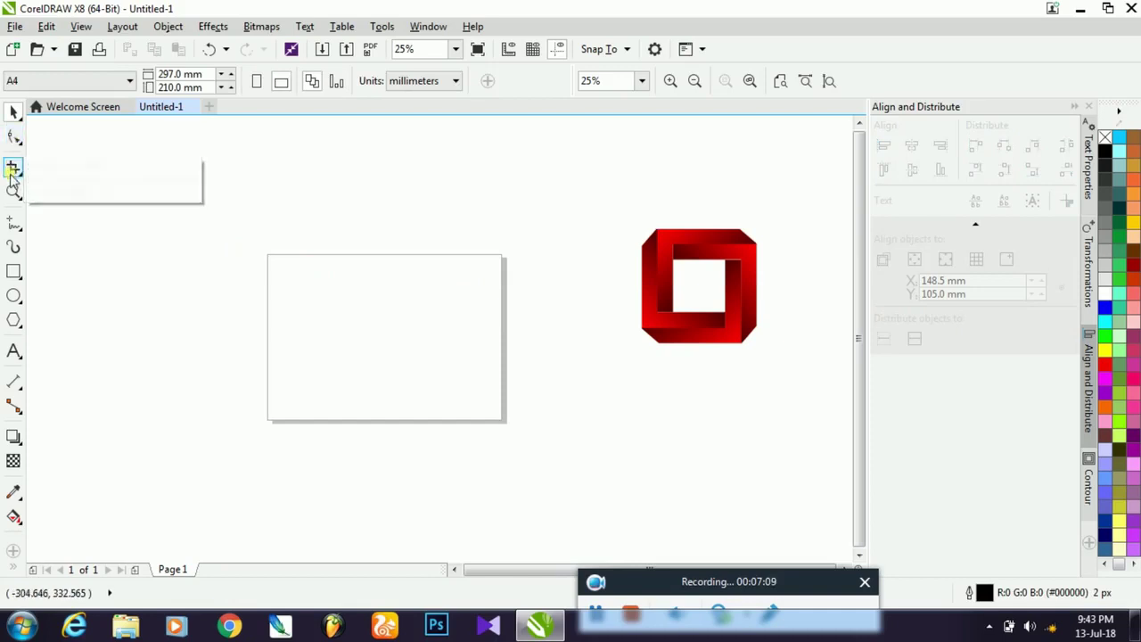
left_click(11, 273)
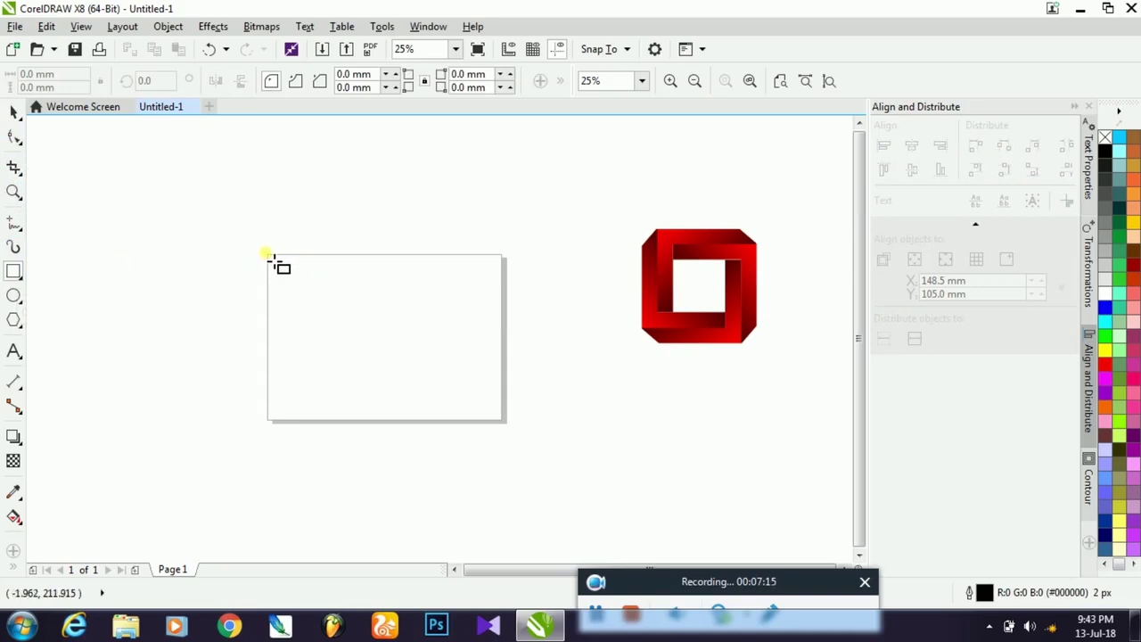
mouse_move(266, 255)
left_mouse_down()
mouse_move(483, 453)
mouse_move(502, 425)
left_mouse_up()
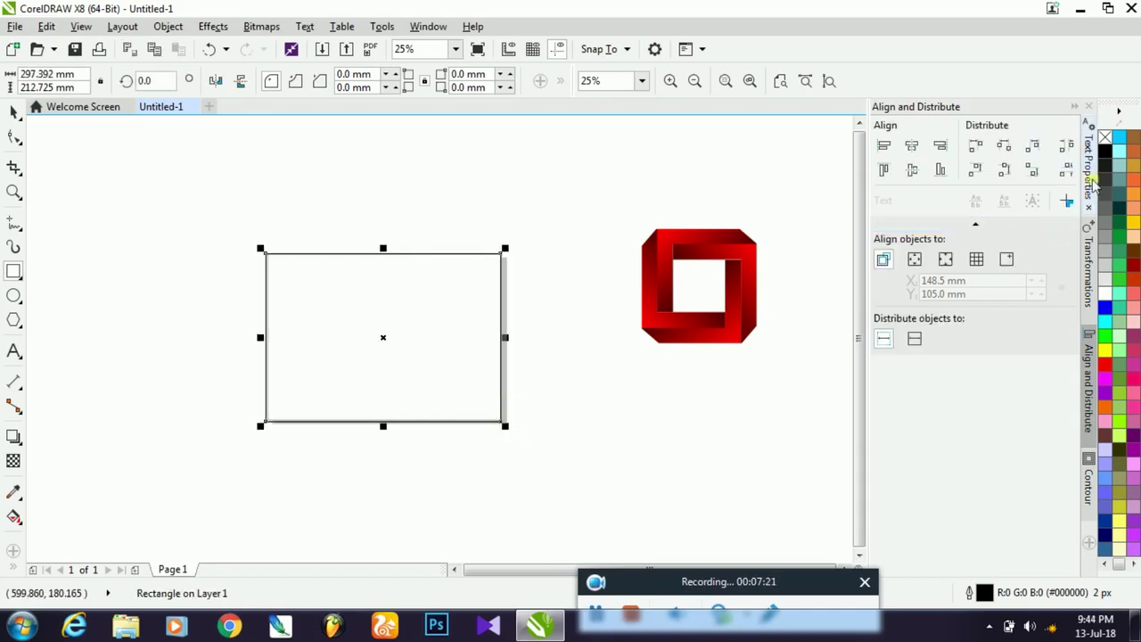
right_click(1103, 140)
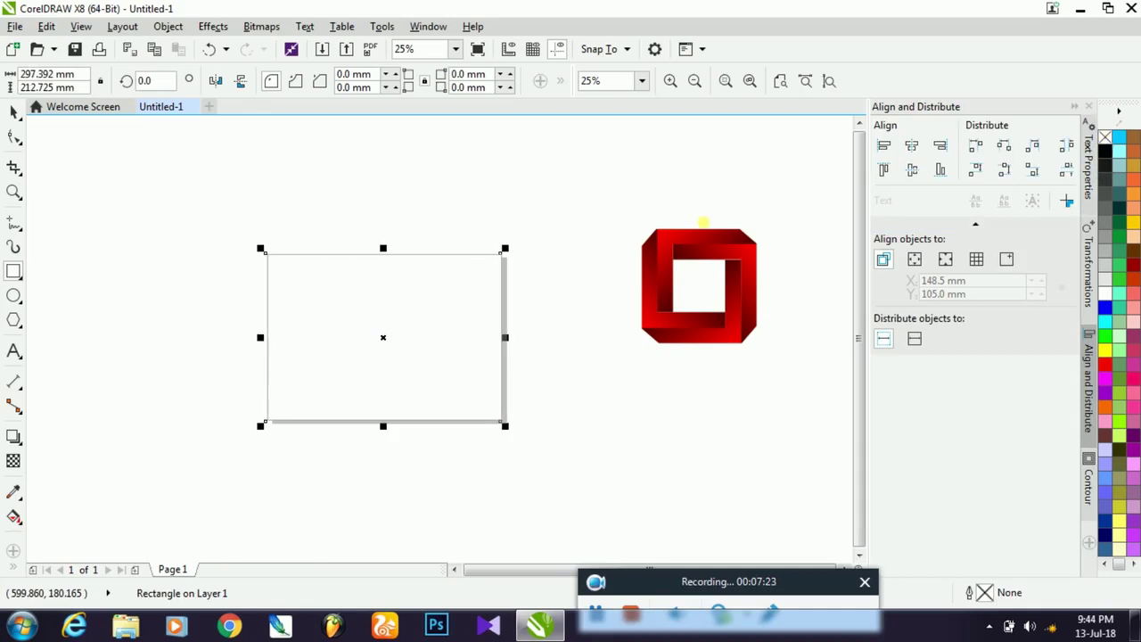
- Apply a linear gradient transparency to the page rectangle, running from near its centre to its lower-right edge
left_click(13, 462)
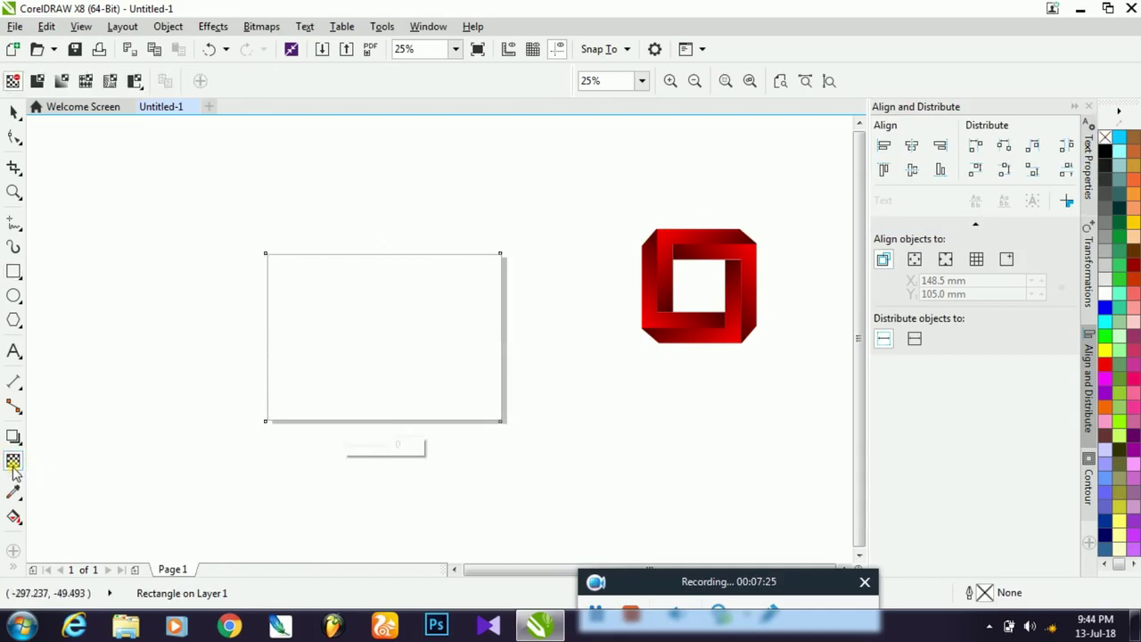
left_click_drag(401, 332, 507, 393)
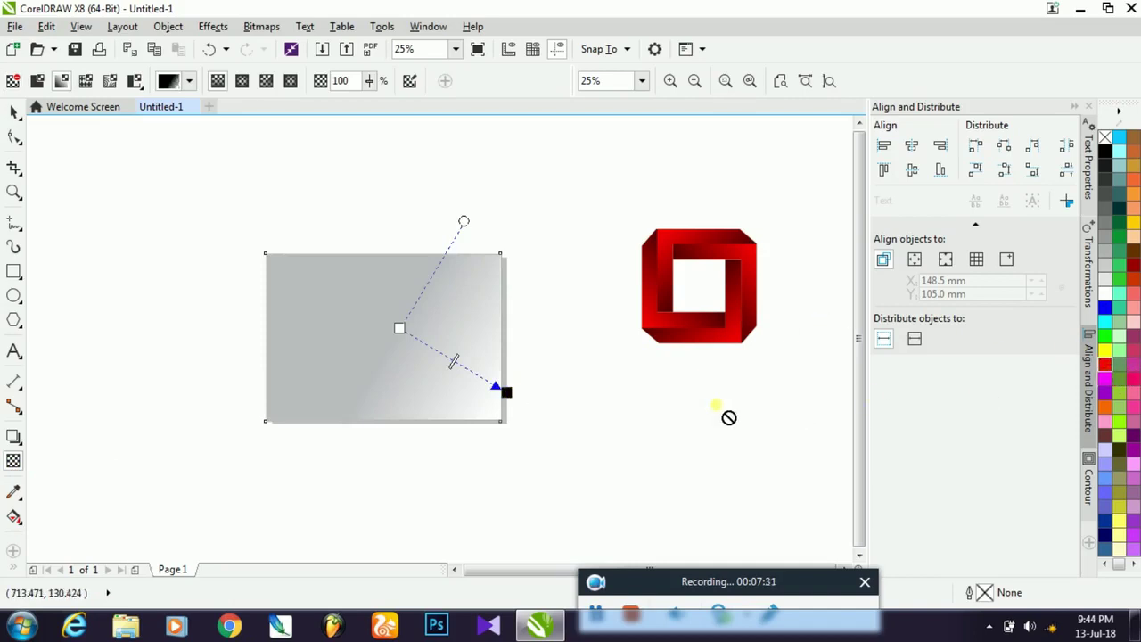
- Try applying red to the end of the rectangle's gradient transparency and switching to uniform transparency, and undo both changes
left_click_drag(537, 416, 510, 395)
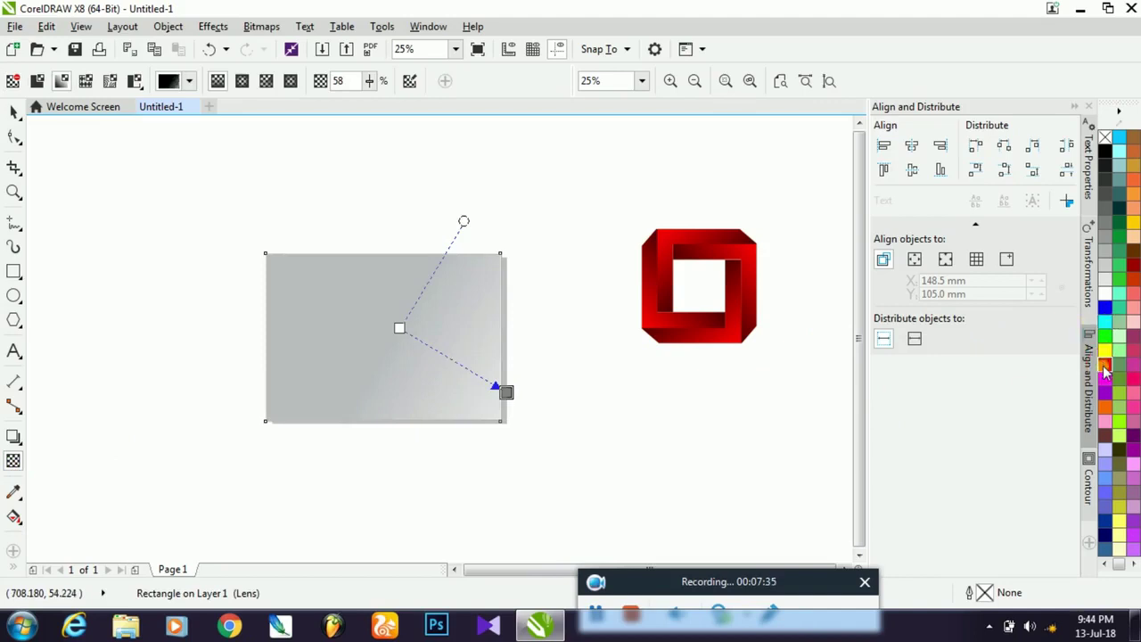
left_click_drag(1106, 365, 11, 59)
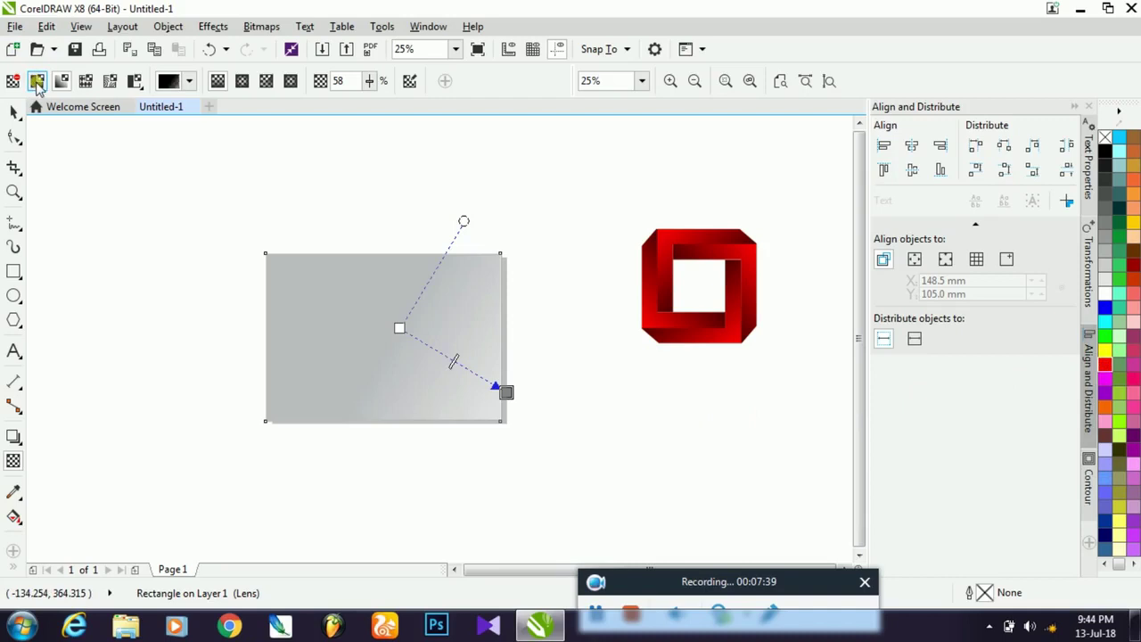
left_click(37, 81)
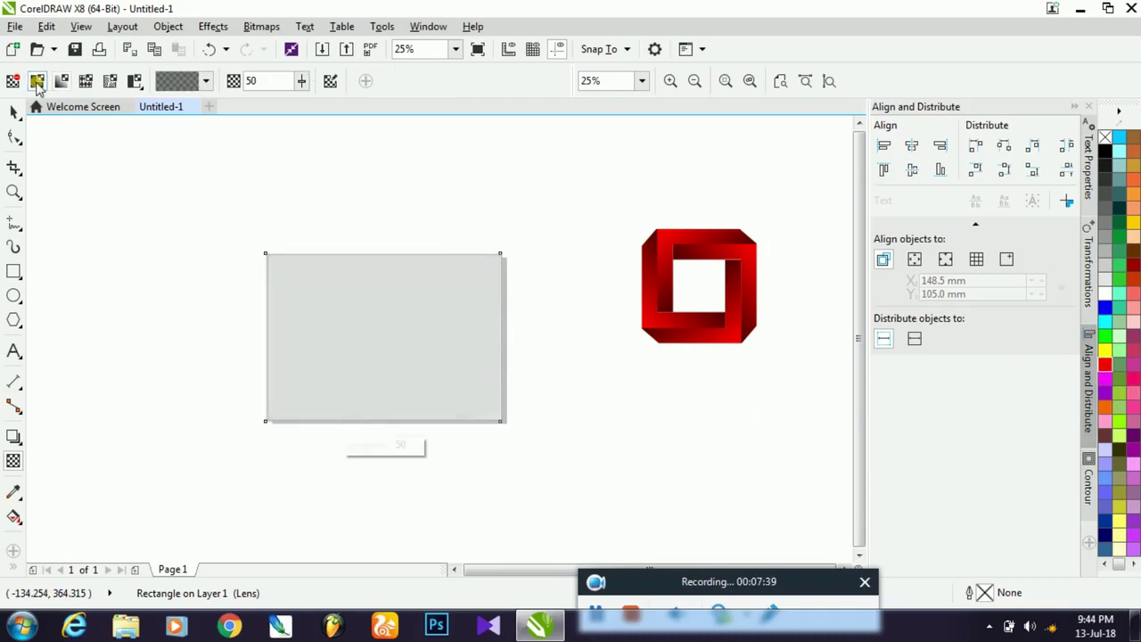
left_click(423, 323)
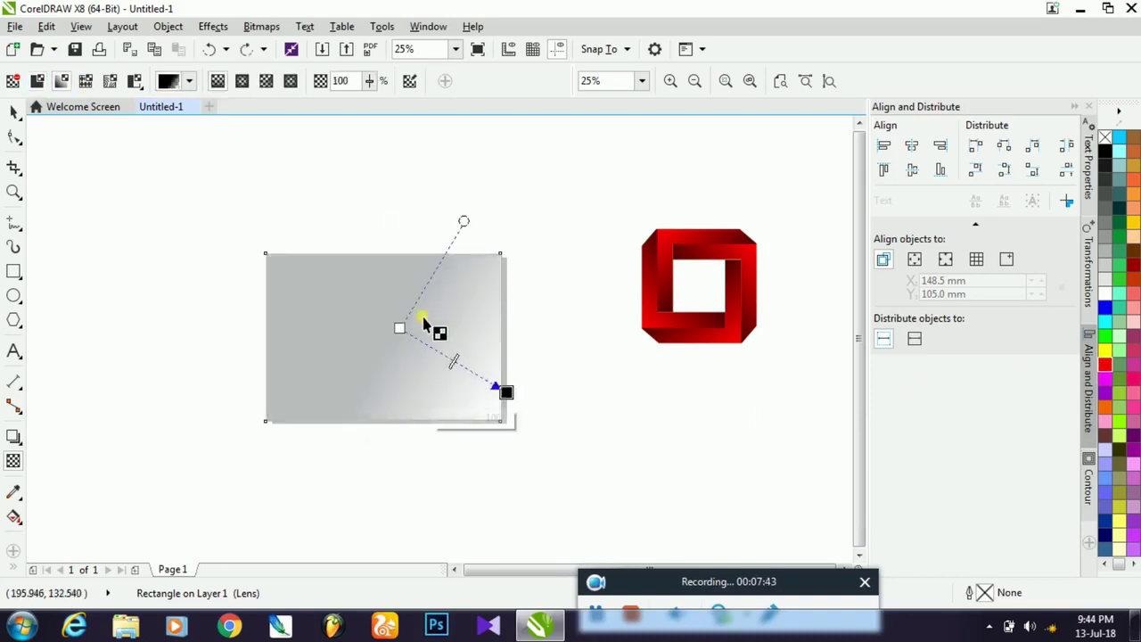
- Remove the page rectangle's transparency and give it a linear black-to-red gradient fill from near its centre to beyond its lower-right corner
key("Delete")
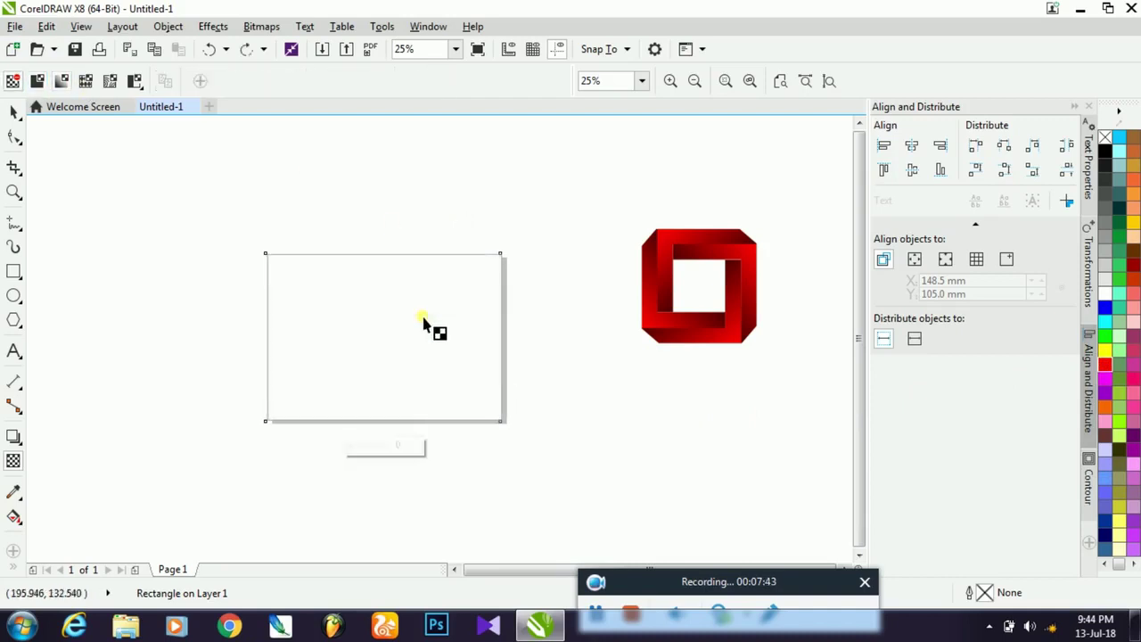
left_click(13, 517)
left_click_drag(362, 313, 581, 415)
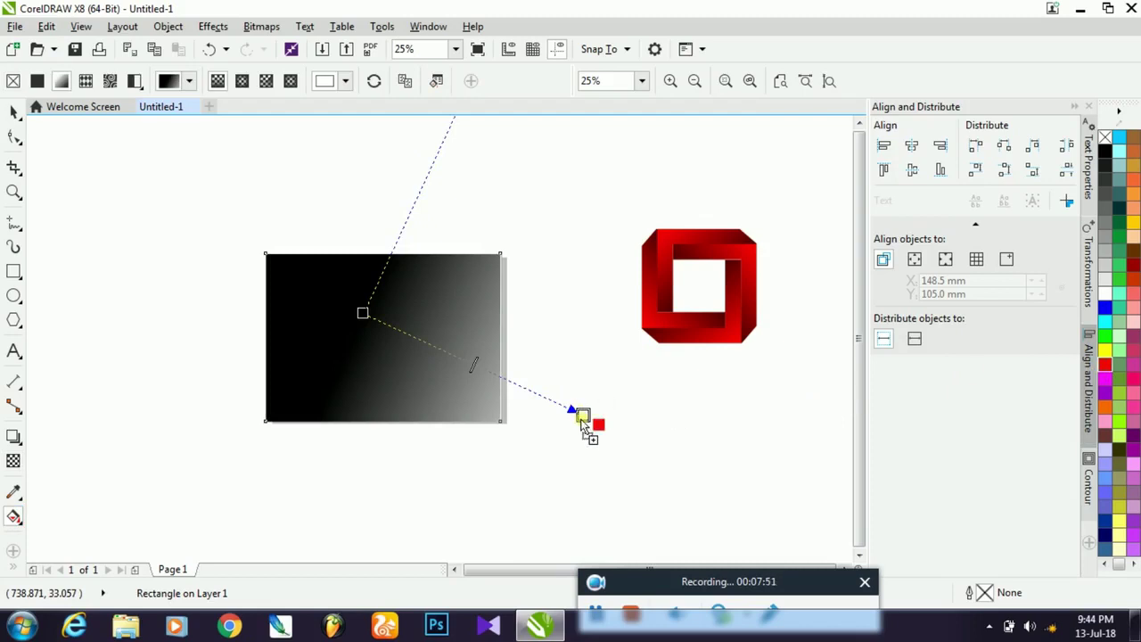
left_click_drag(583, 424, 584, 419)
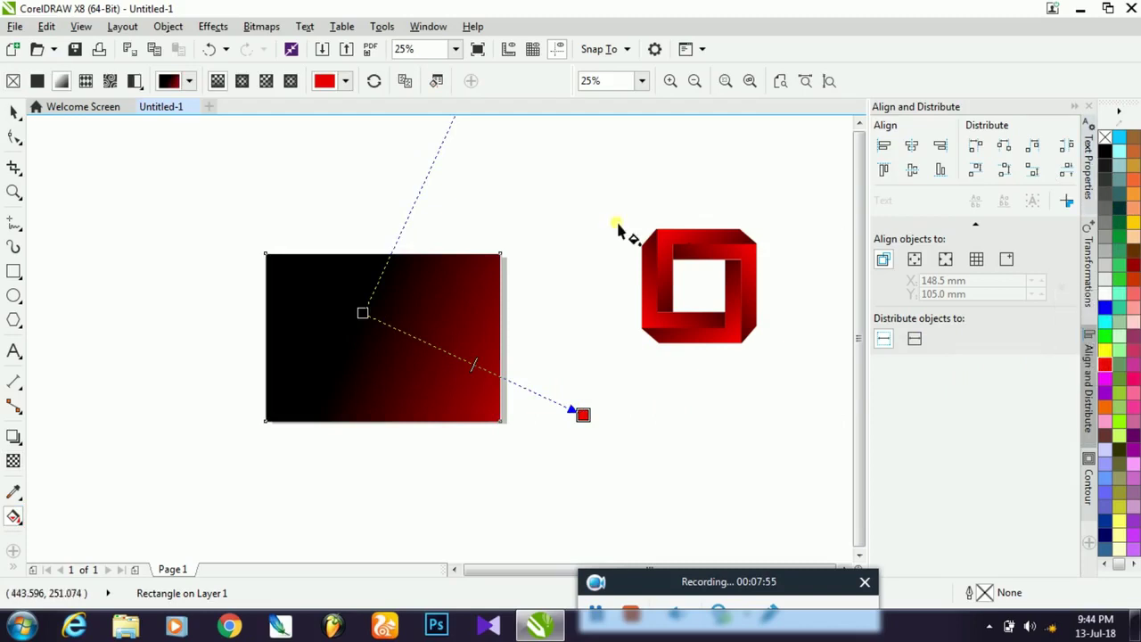
- Make the rectangle's gradient elliptical, with red near the rectangle's centre and the black end enlarged to a roughly circular spread well beyond its edges
left_click(242, 81)
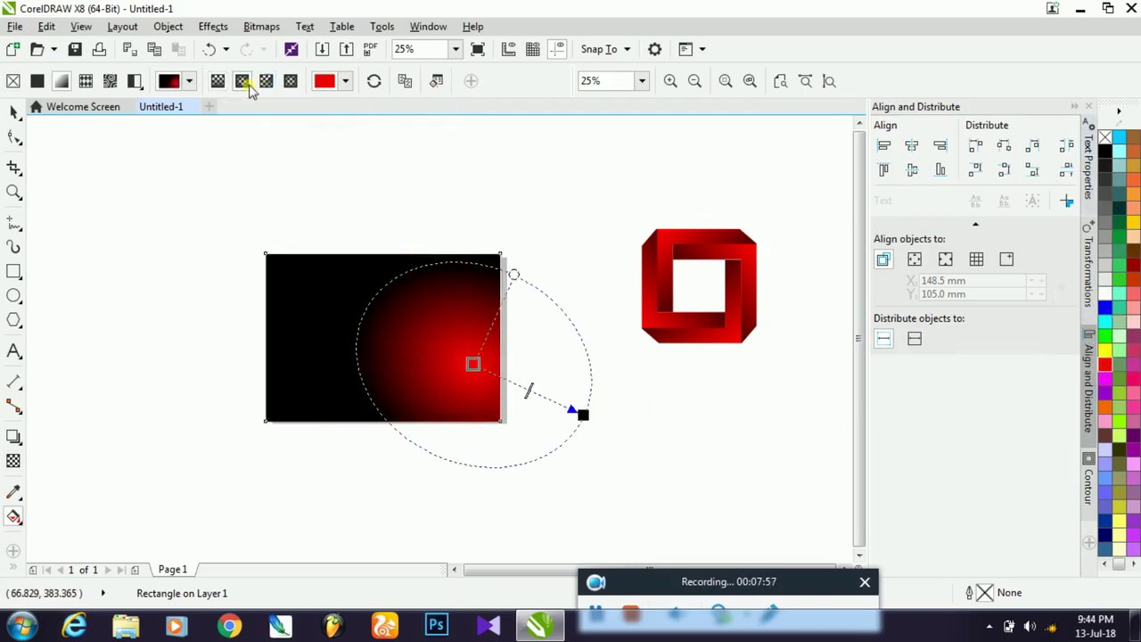
left_click_drag(474, 364, 397, 345)
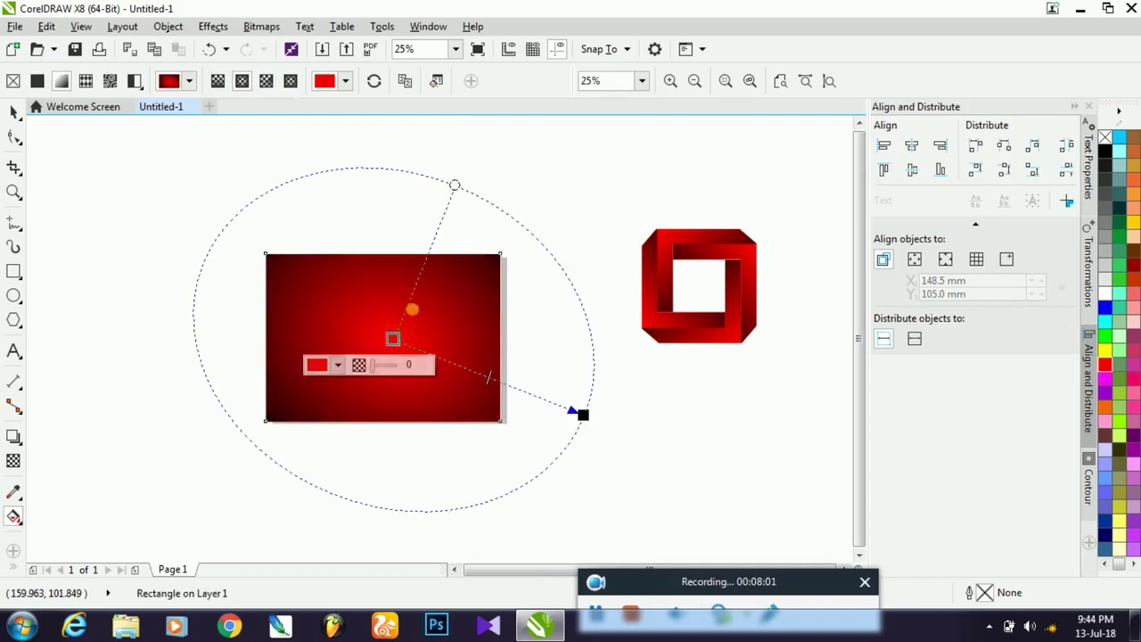
left_click_drag(453, 184, 482, 152)
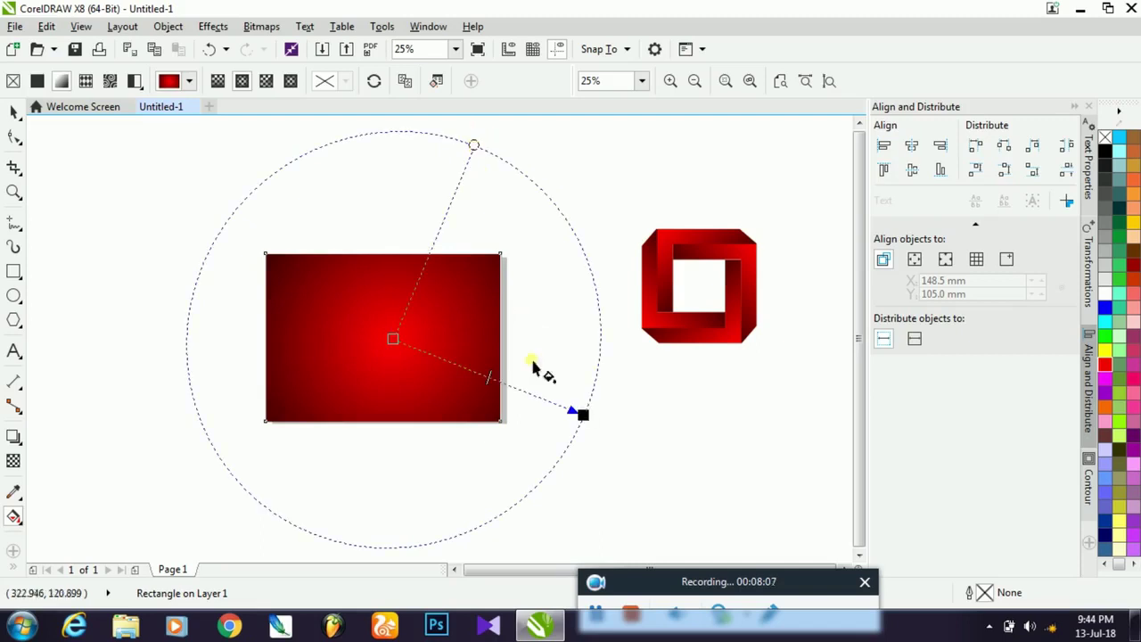
left_click_drag(593, 425, 622, 439)
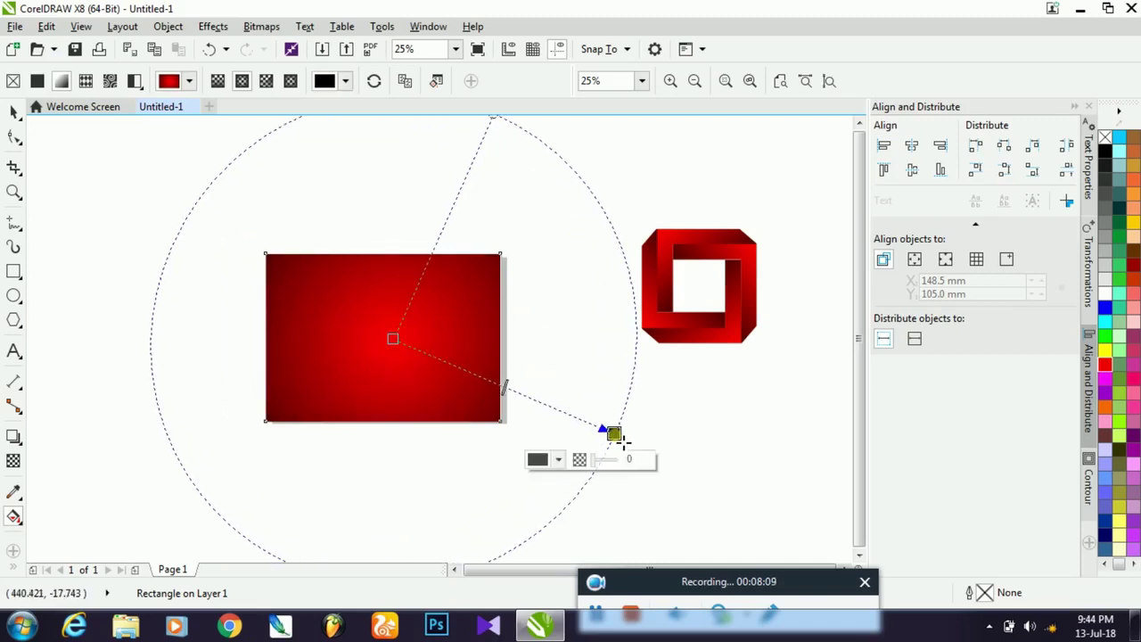
left_click(705, 433)
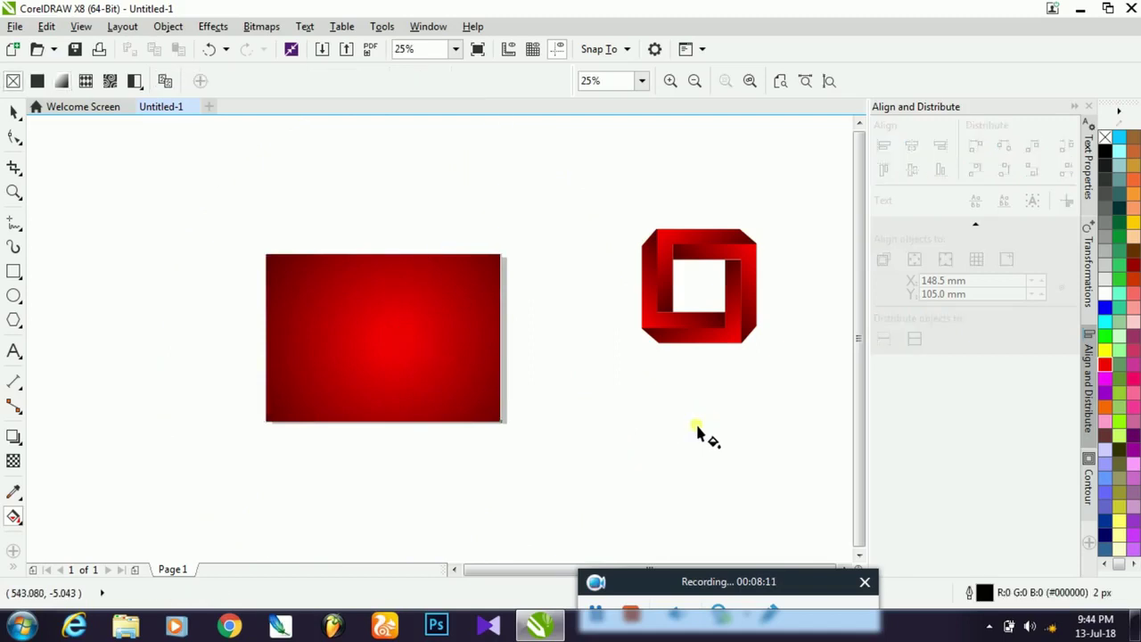
- Draw an ellipse about 92 by 86 mm below the interlocking square figure and fill it with black
left_click(16, 114)
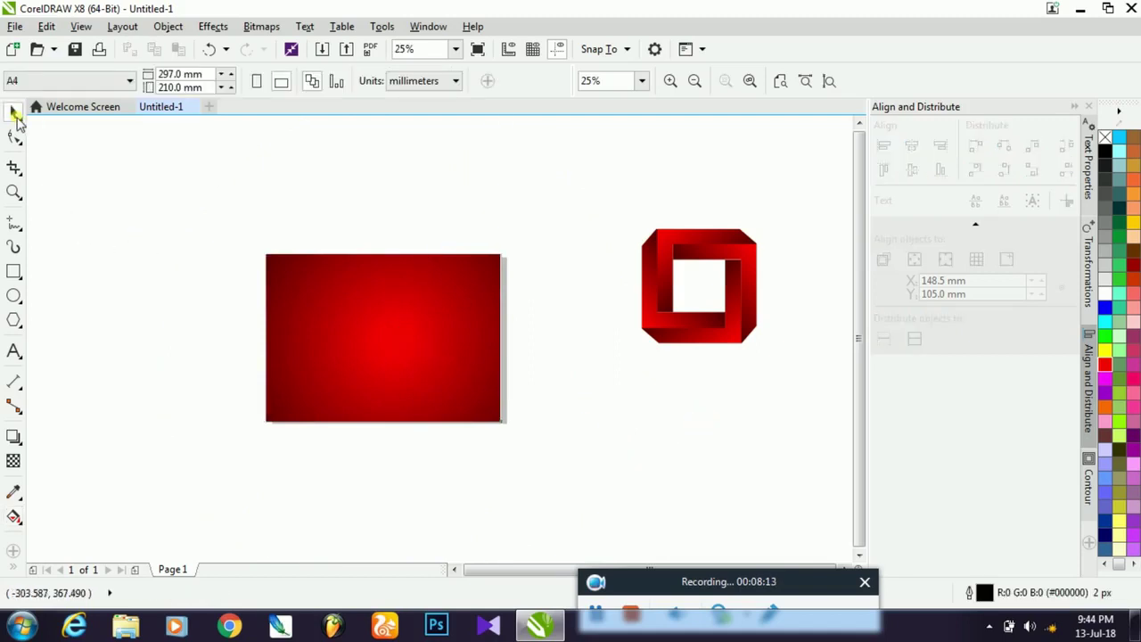
left_click(14, 296)
left_click_drag(675, 412, 752, 483)
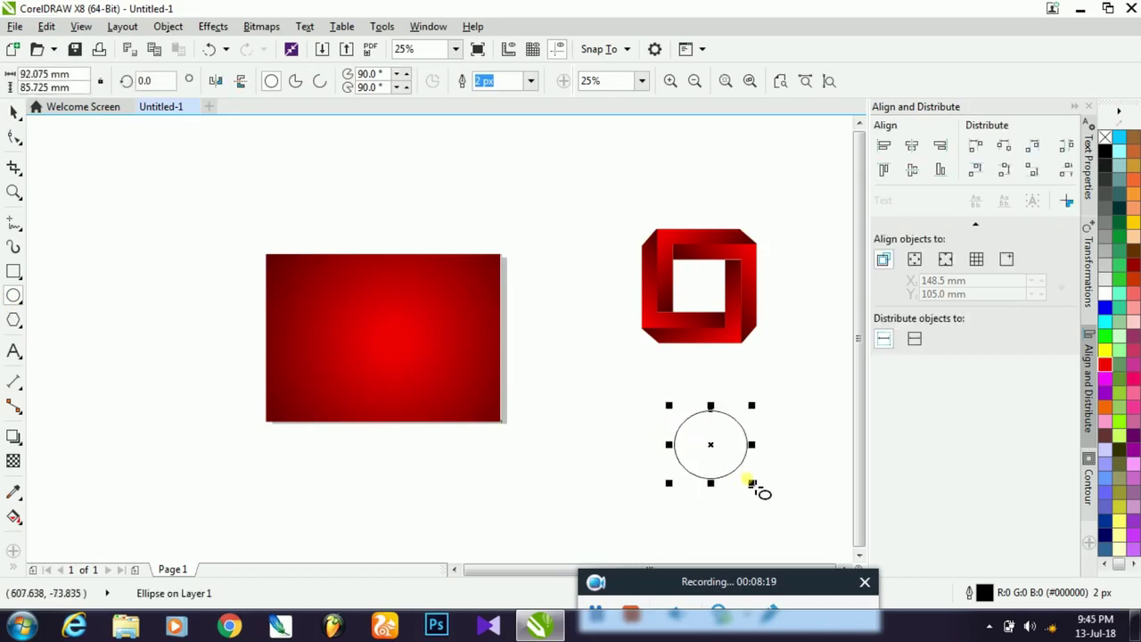
left_click(1105, 150)
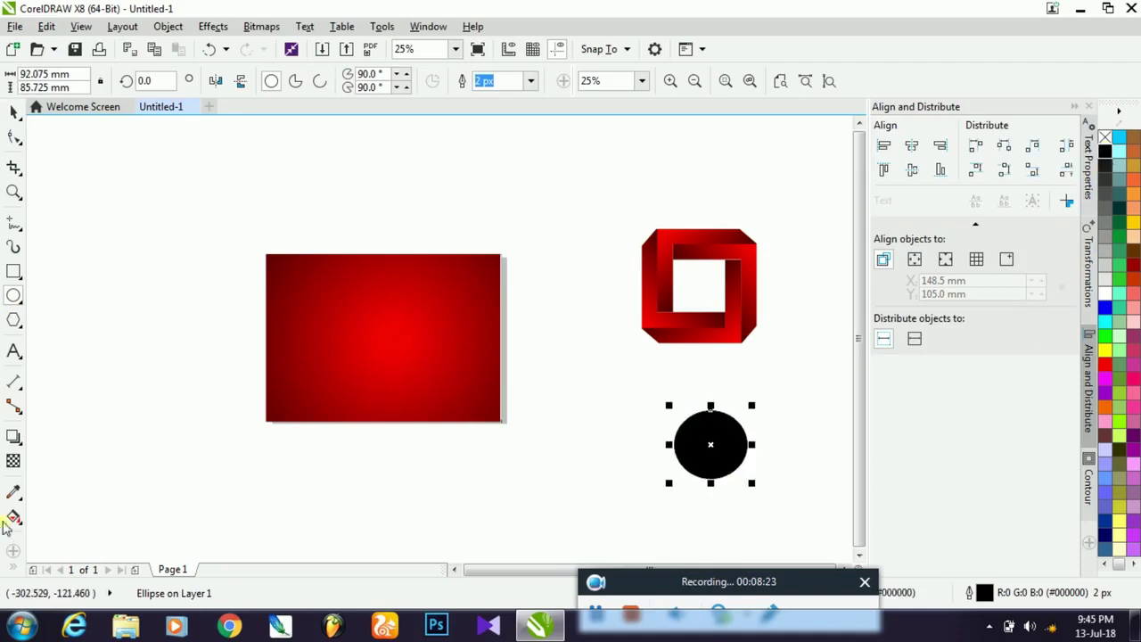
- Apply an elliptical gradient transparency to the black ellipse, centred on it and reaching its upper edge
left_click(13, 462)
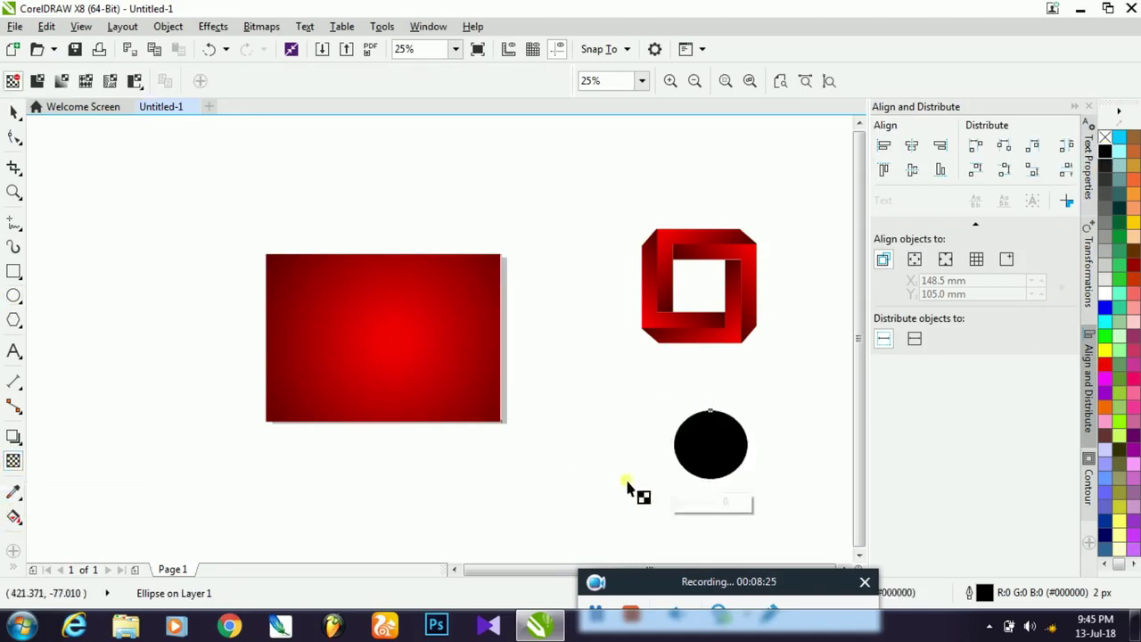
left_click(715, 452)
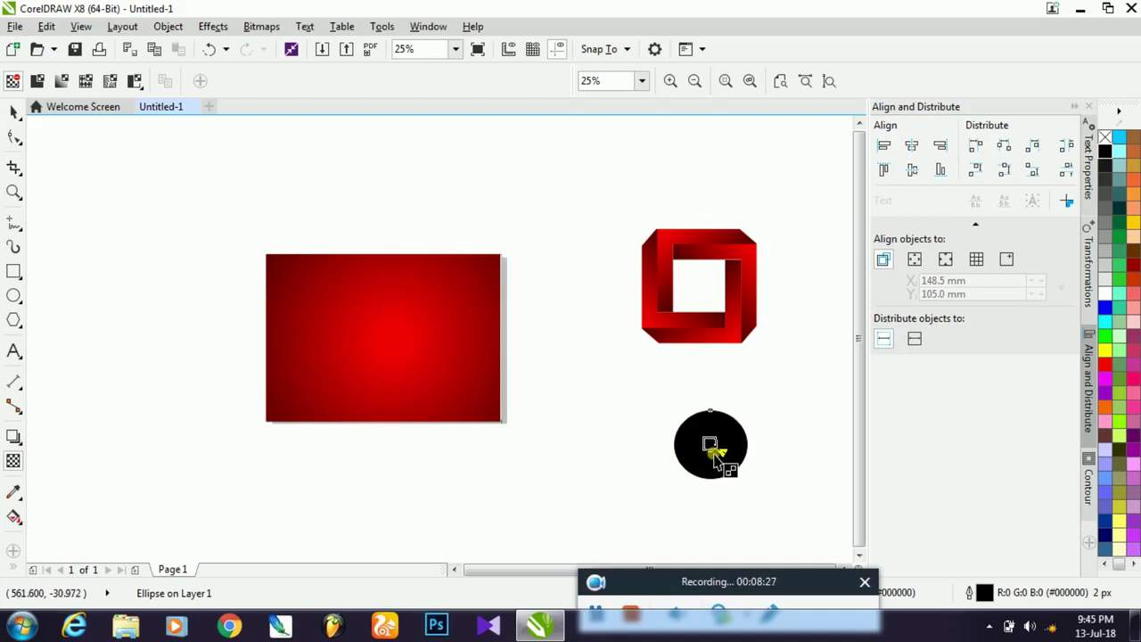
left_click_drag(713, 451, 719, 405)
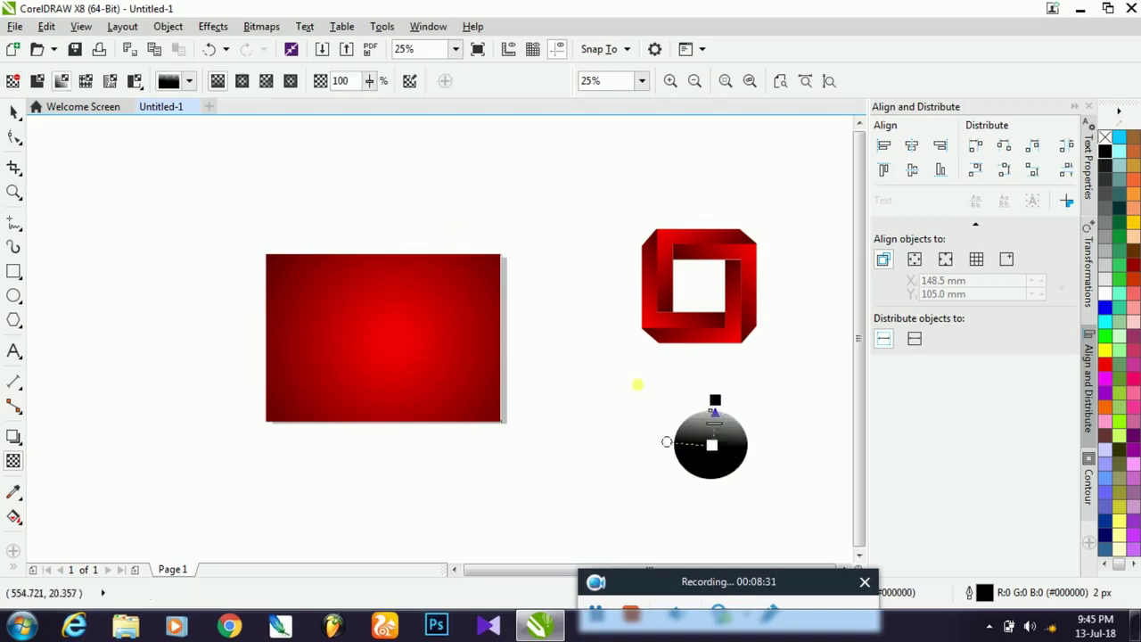
left_click(243, 81)
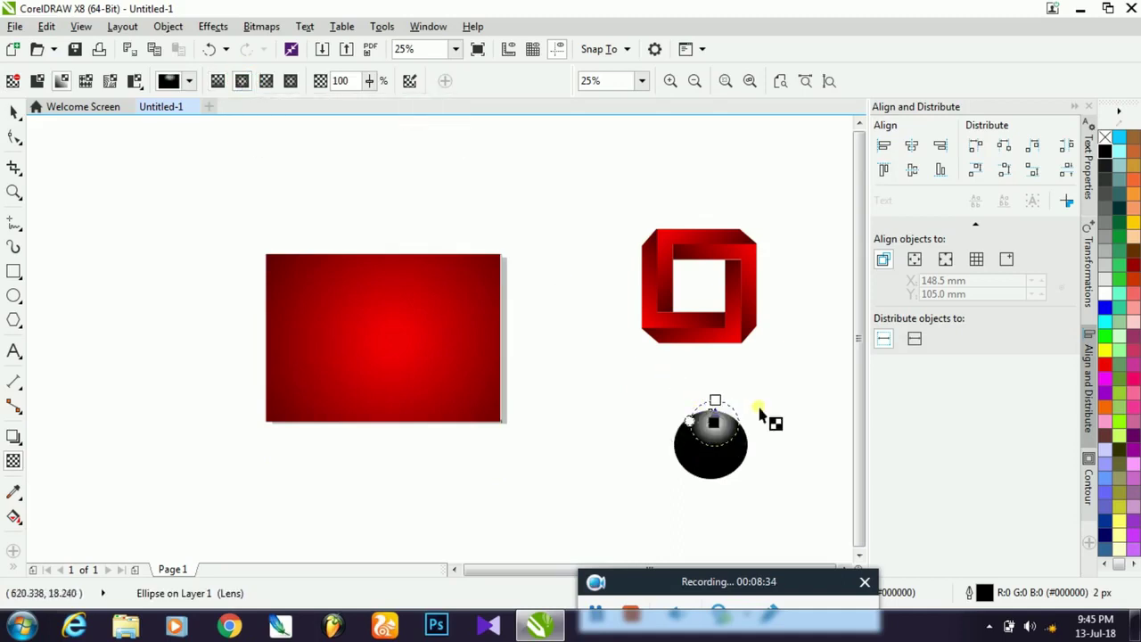
left_click_drag(716, 424, 716, 448)
left_click(718, 447)
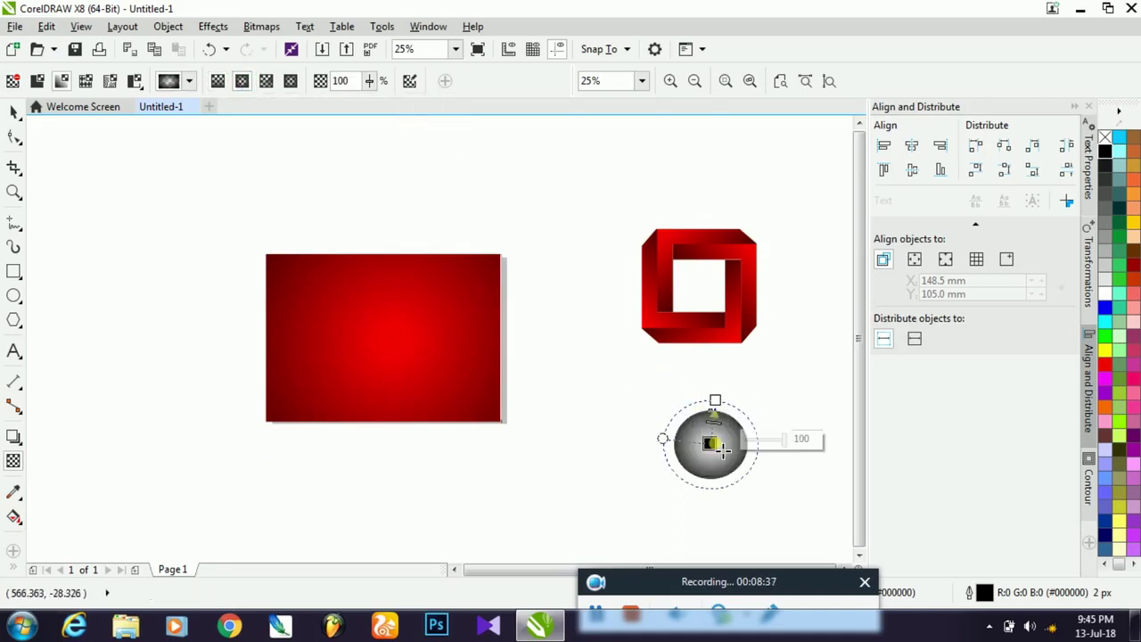
left_click_drag(720, 406, 723, 419)
left_click(718, 416)
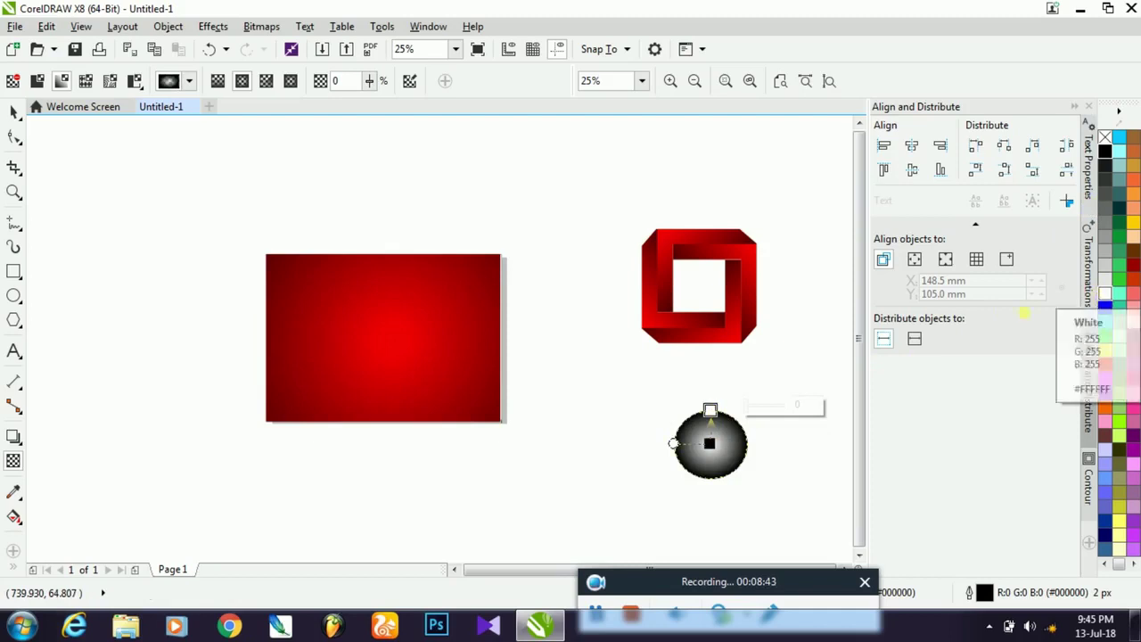
- Reverse the ellipse's transparency nodes, using white at the centre and black at the edge, so it fades outward to 100% transparency
left_click_drag(1102, 296, 718, 448)
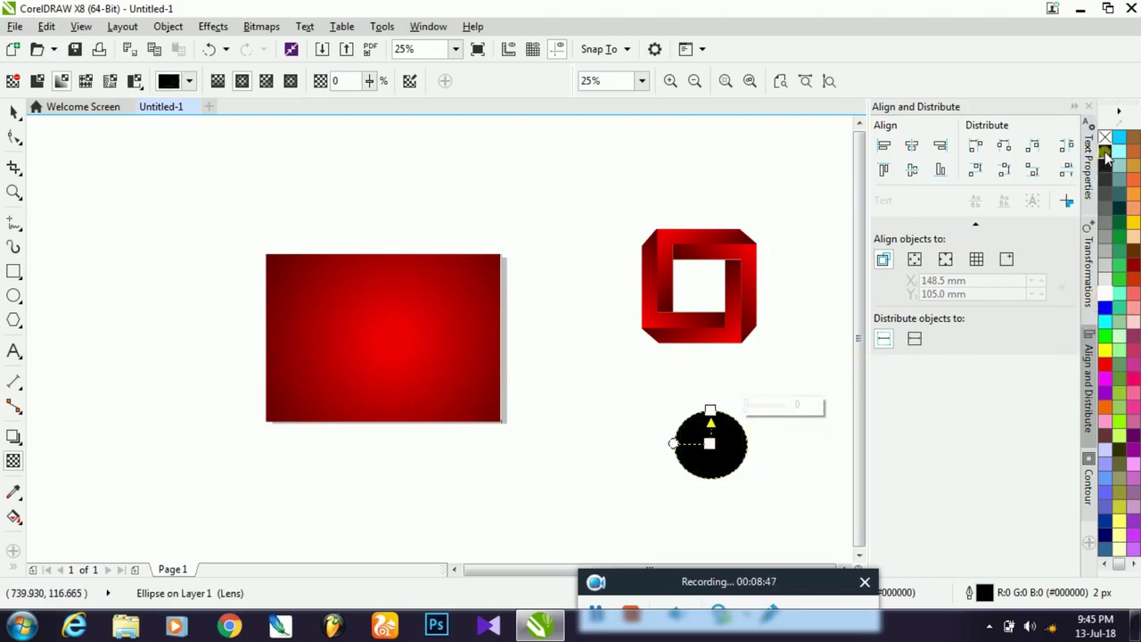
left_click_drag(843, 321, 719, 418)
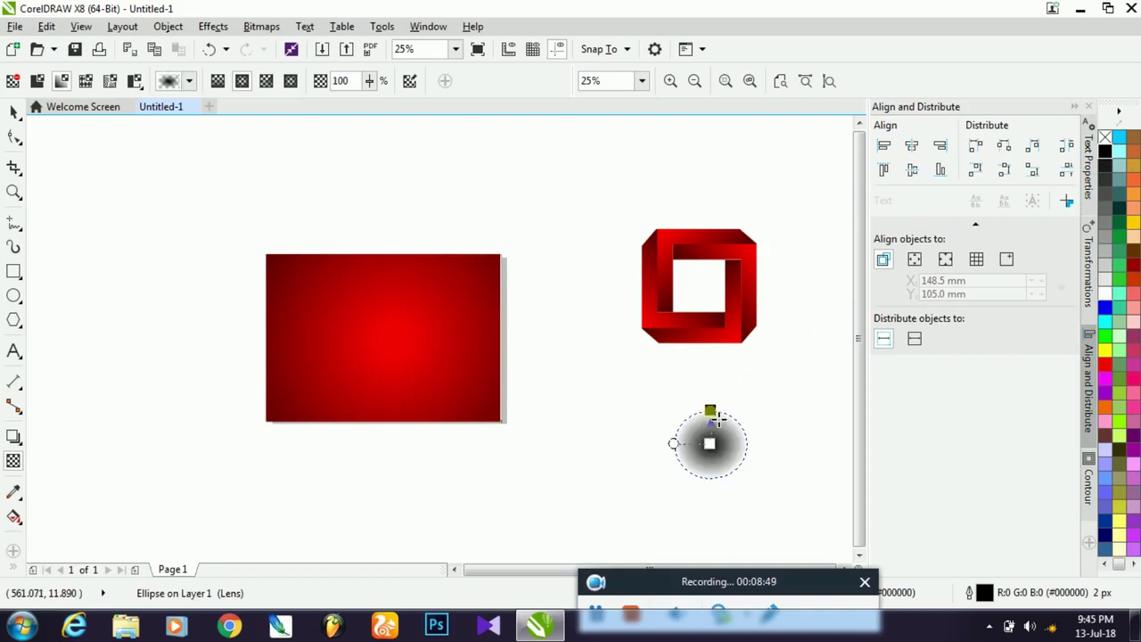
left_click(790, 402)
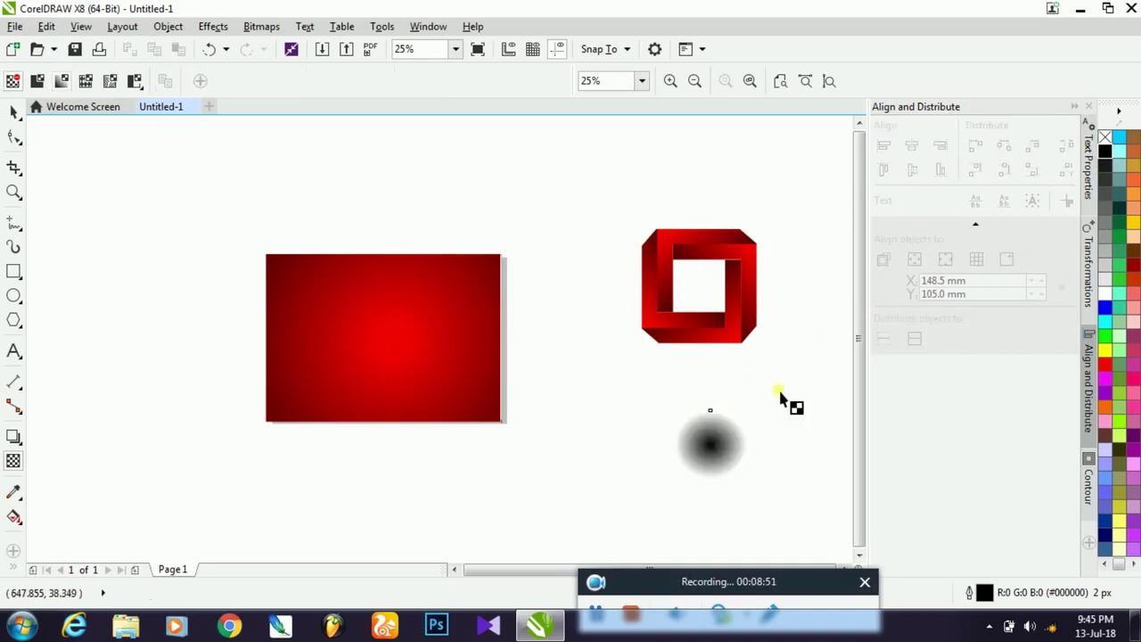
- Convert the faded ellipse to a 300 dpi RGB (24-bit) bitmap with anti-aliasing and a transparent background
left_click(723, 445)
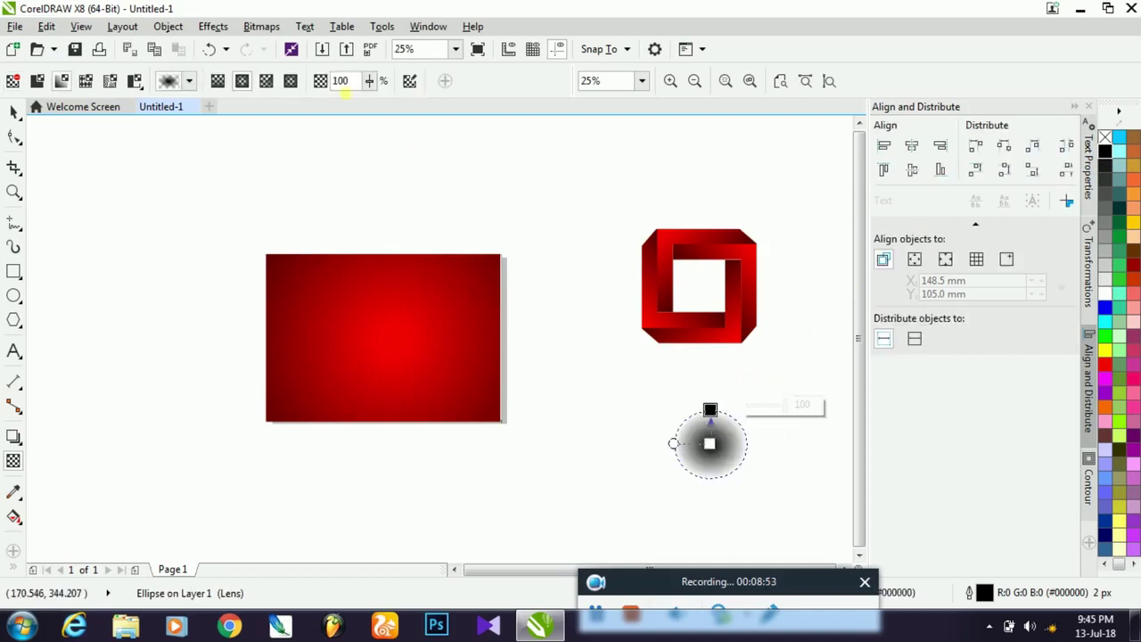
left_click(263, 27)
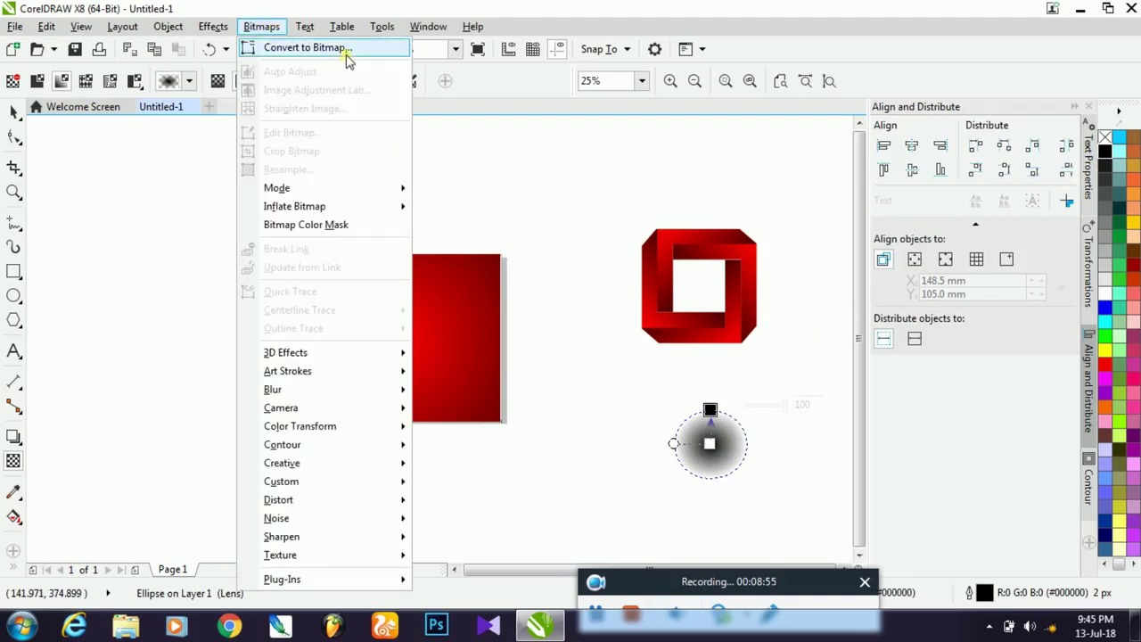
left_click(303, 47)
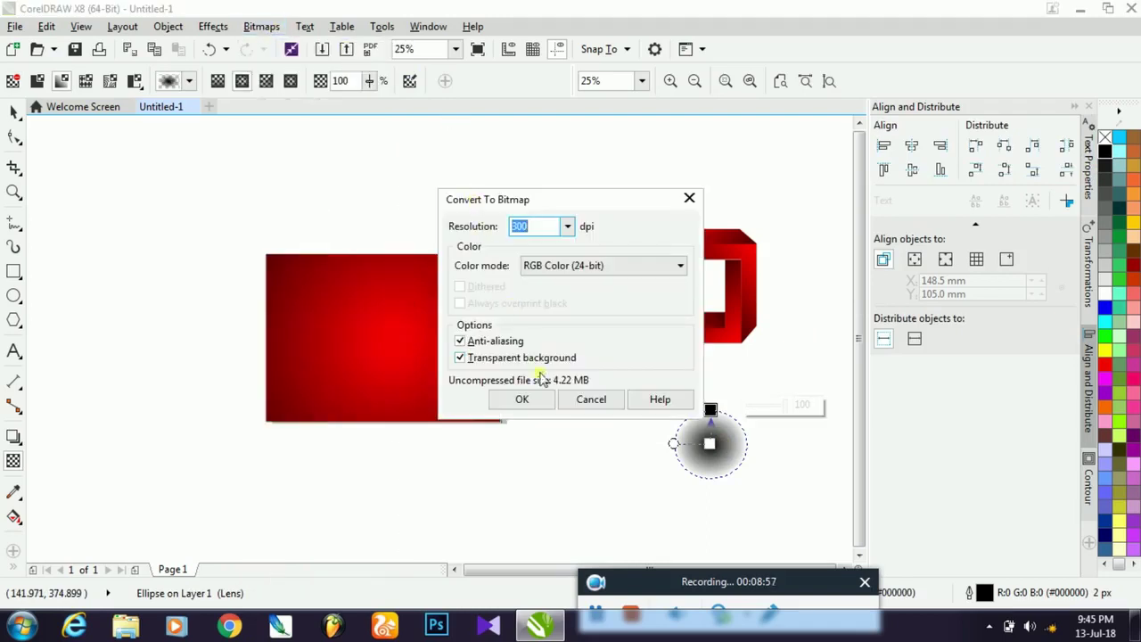
left_click(522, 400)
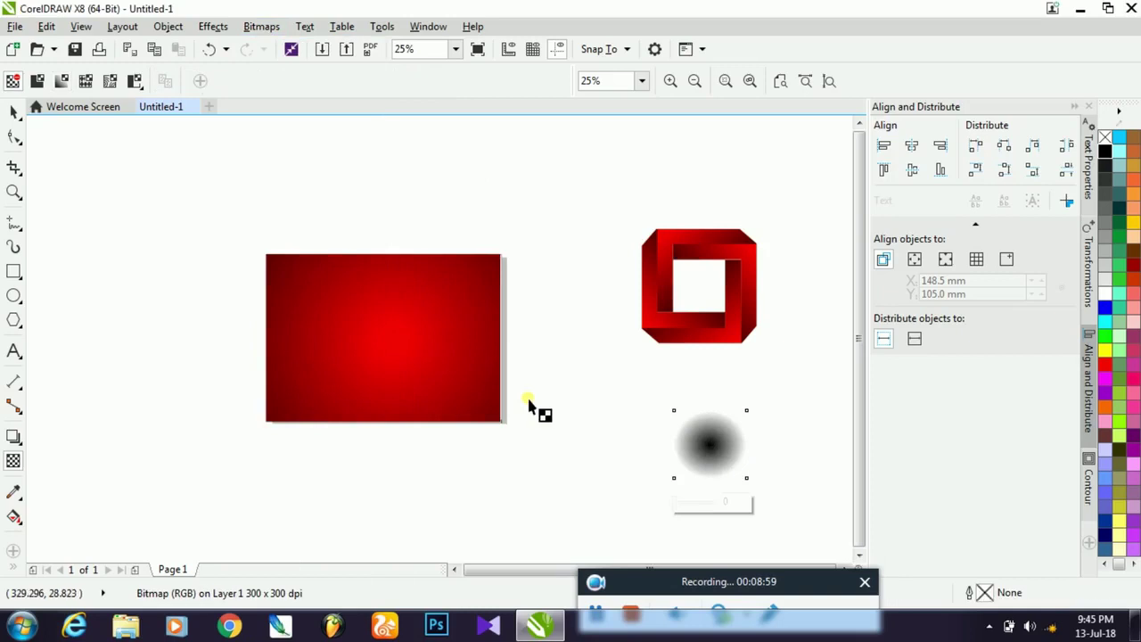
- Apply a Gaussian Blur with a radius of 230 pixels to the ellipse bitmap
left_click(272, 27)
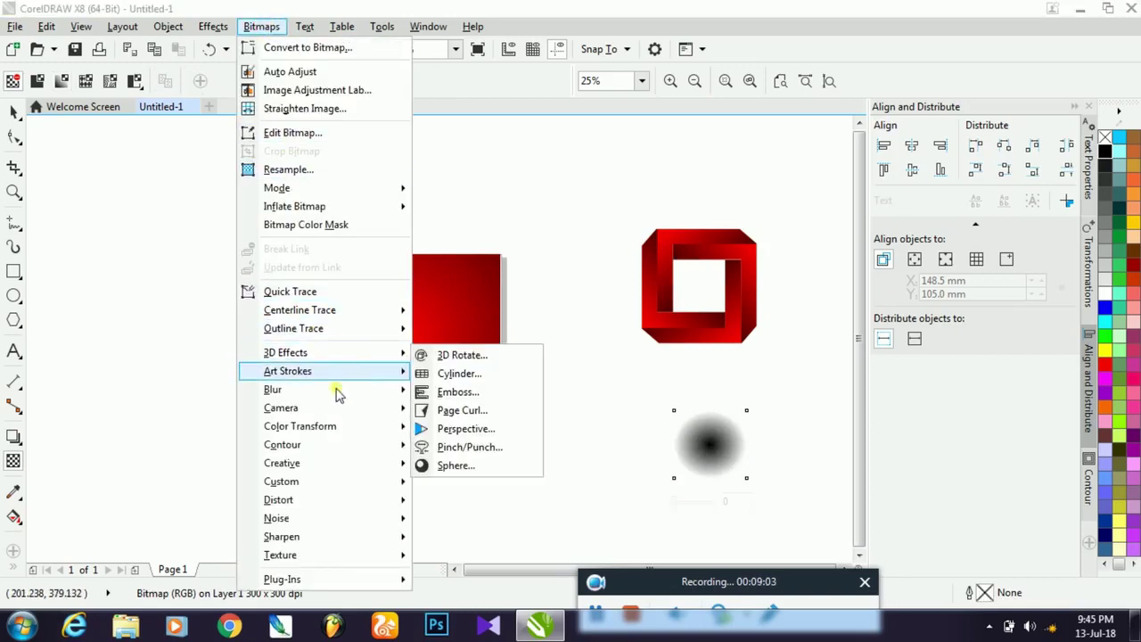
mouse_move(367, 393)
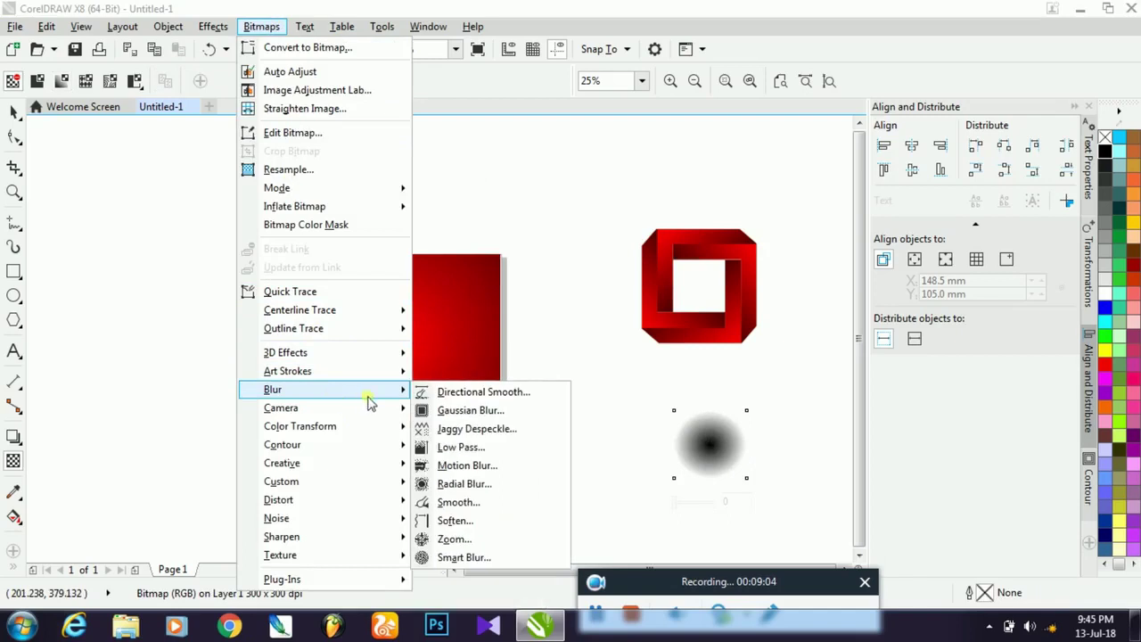
left_click(445, 410)
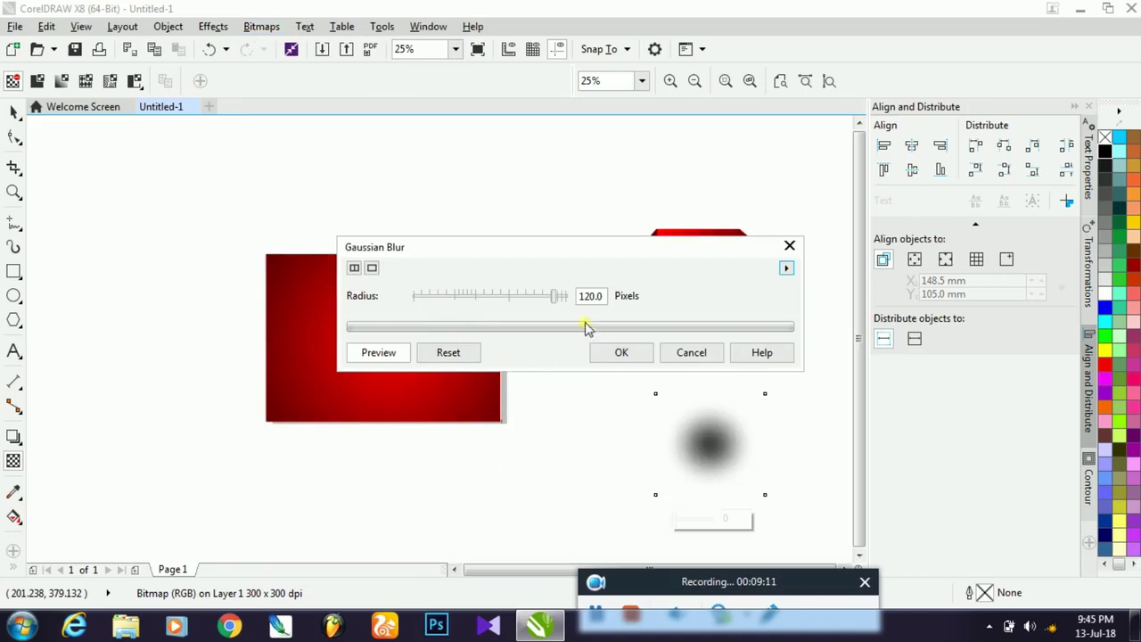
left_click(564, 297)
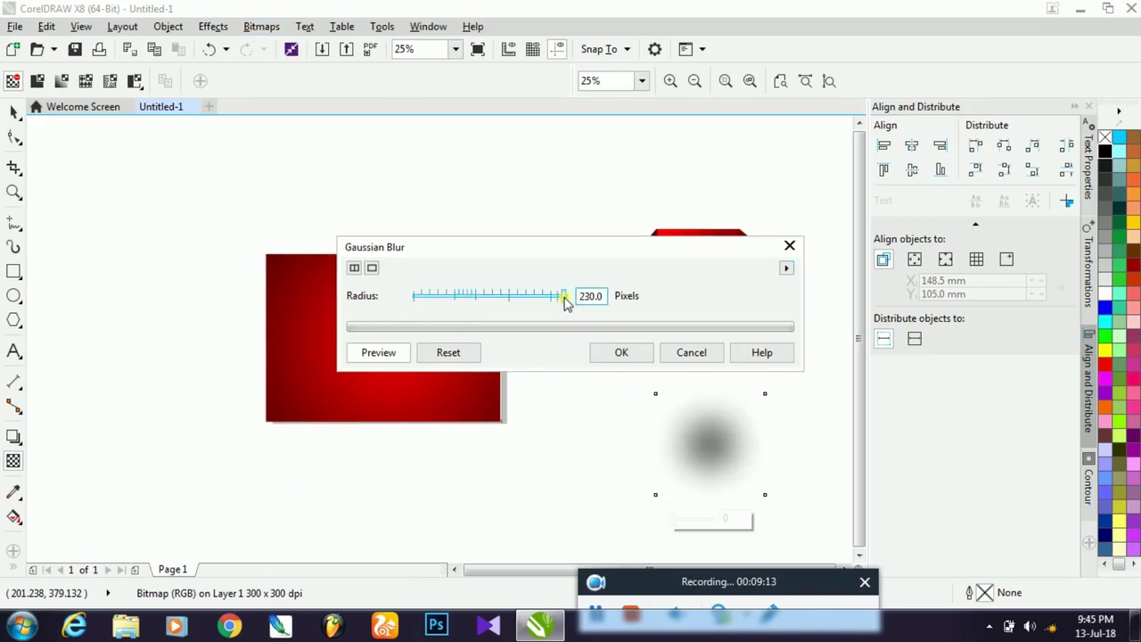
left_click(622, 353)
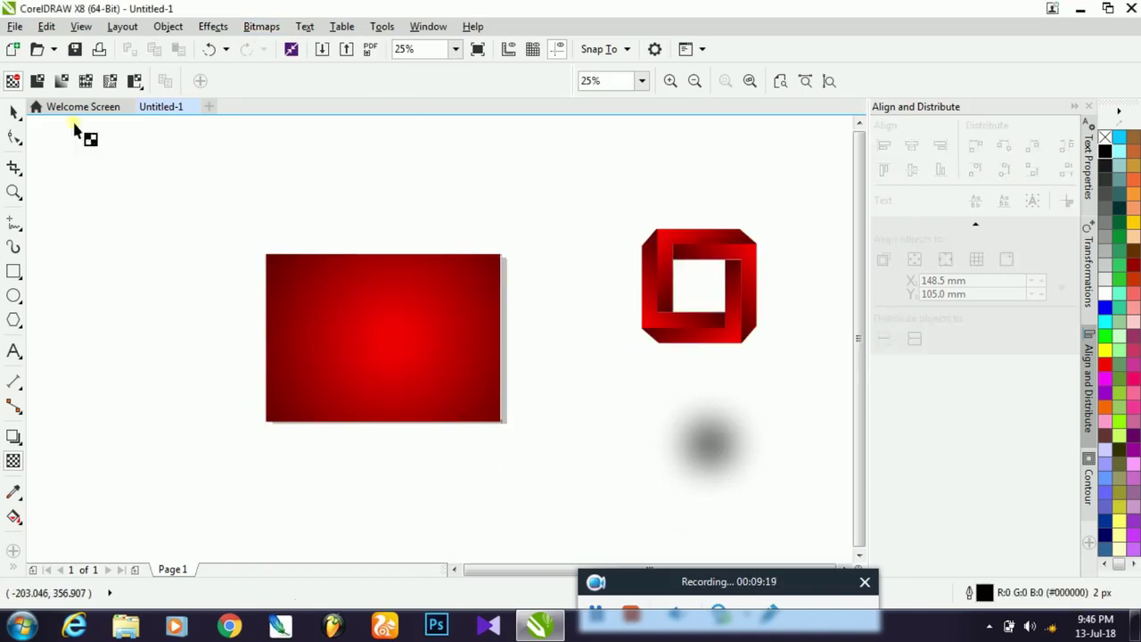
- Rotate the grouped square figure to 315 degrees and move it onto the red page rectangle
left_click(13, 110)
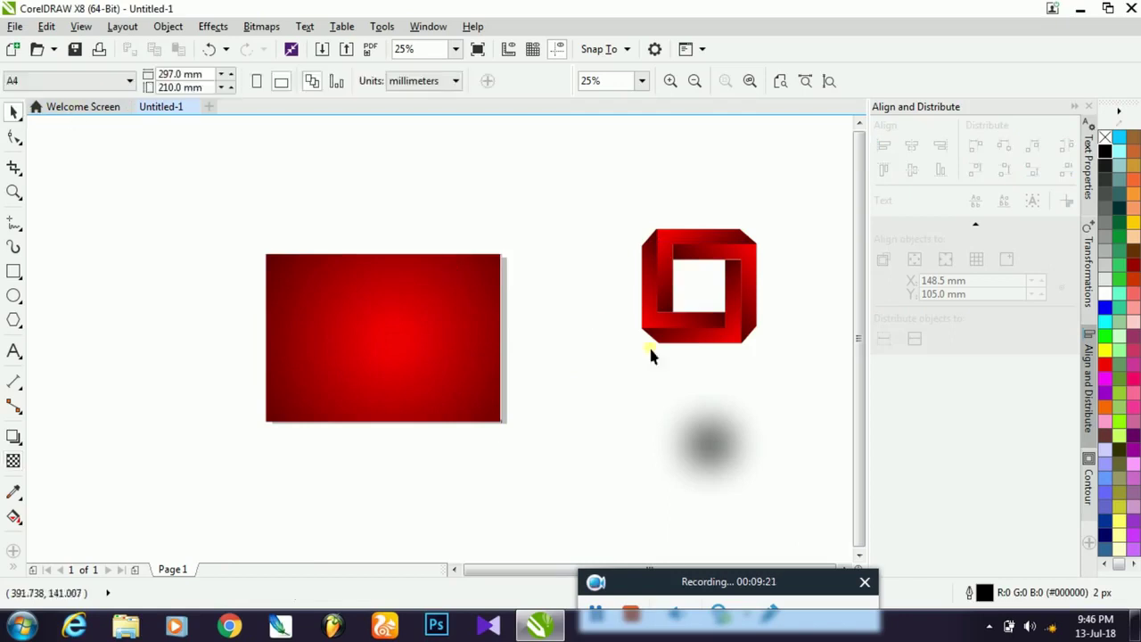
left_click_drag(612, 190, 796, 389)
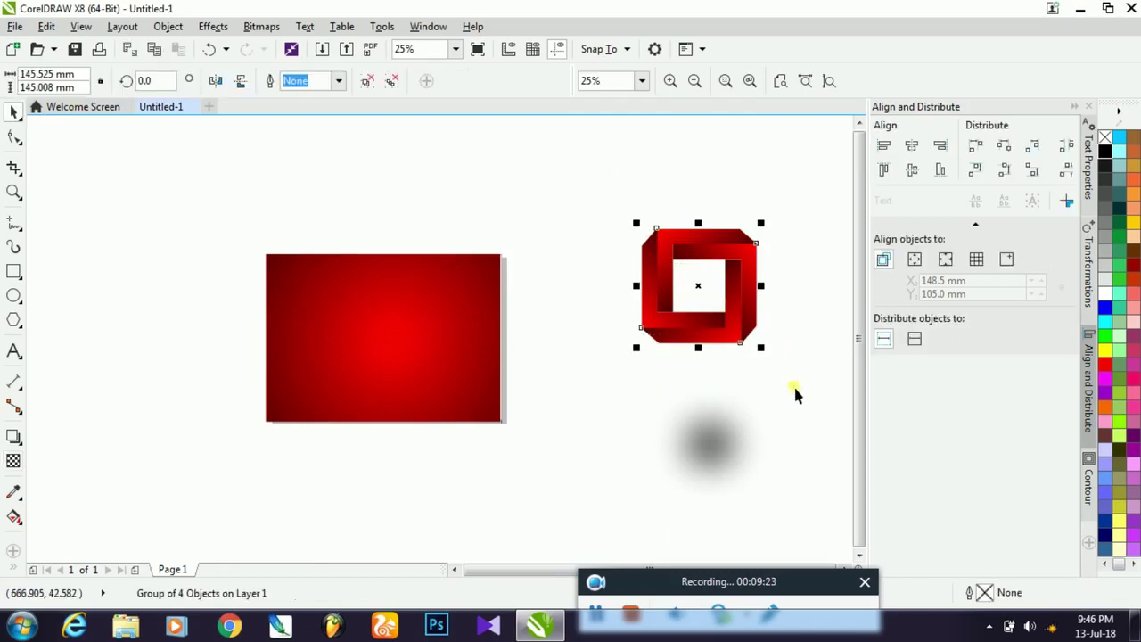
left_click(698, 285)
left_click_drag(772, 224, 812, 274)
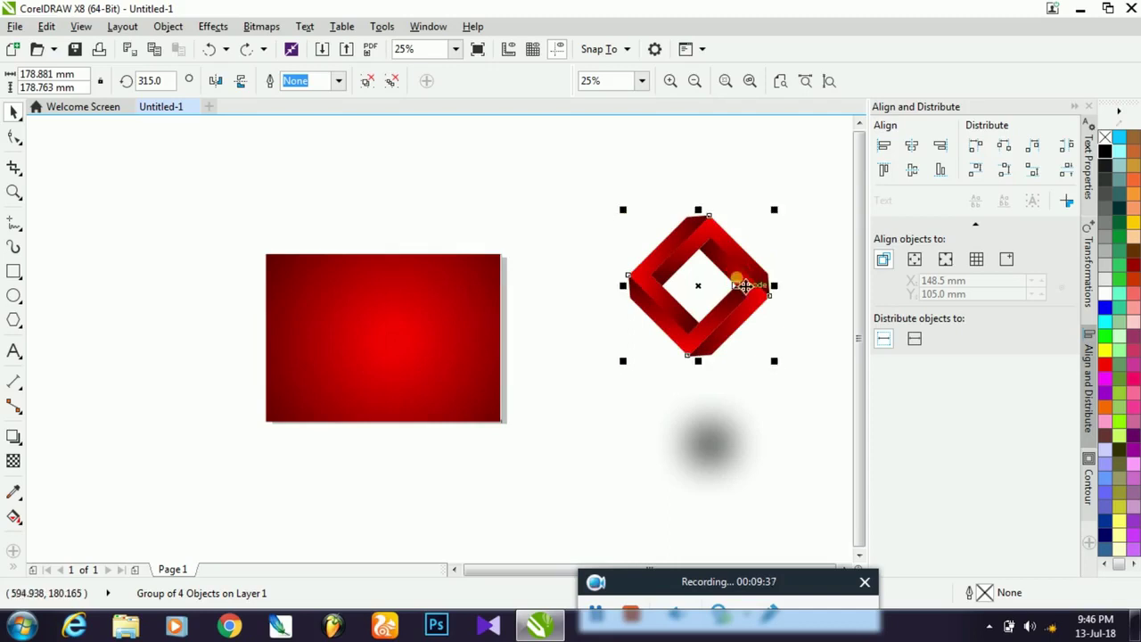
left_click_drag(740, 286, 400, 340)
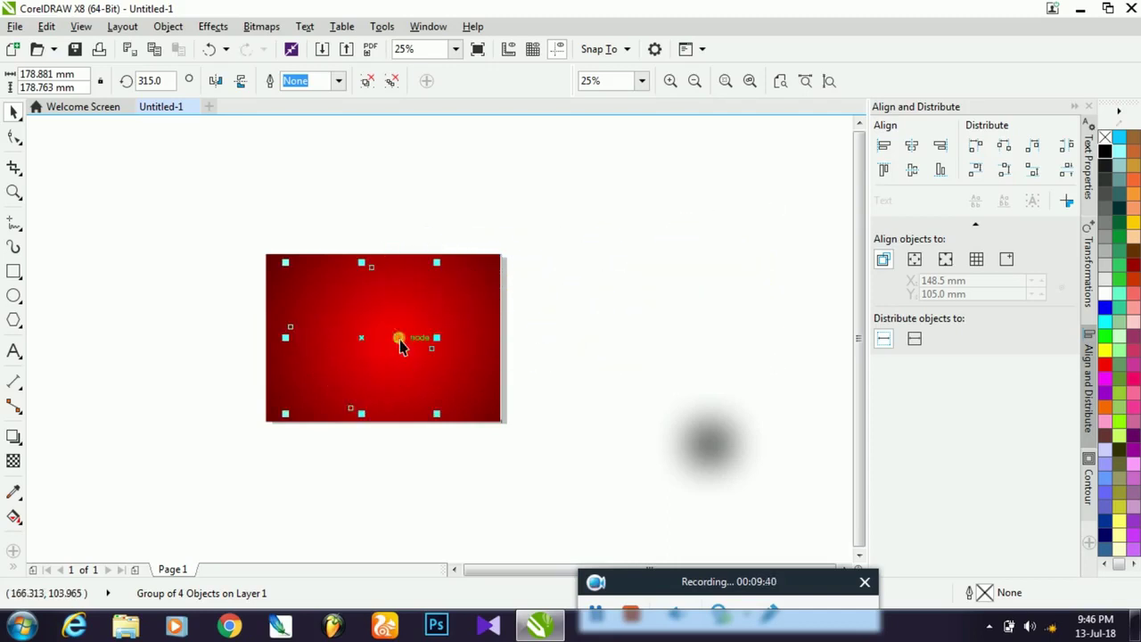
- Send the red gradient page rectangle to the back of the page, behind the square figure
left_click(463, 385)
right_click(464, 383)
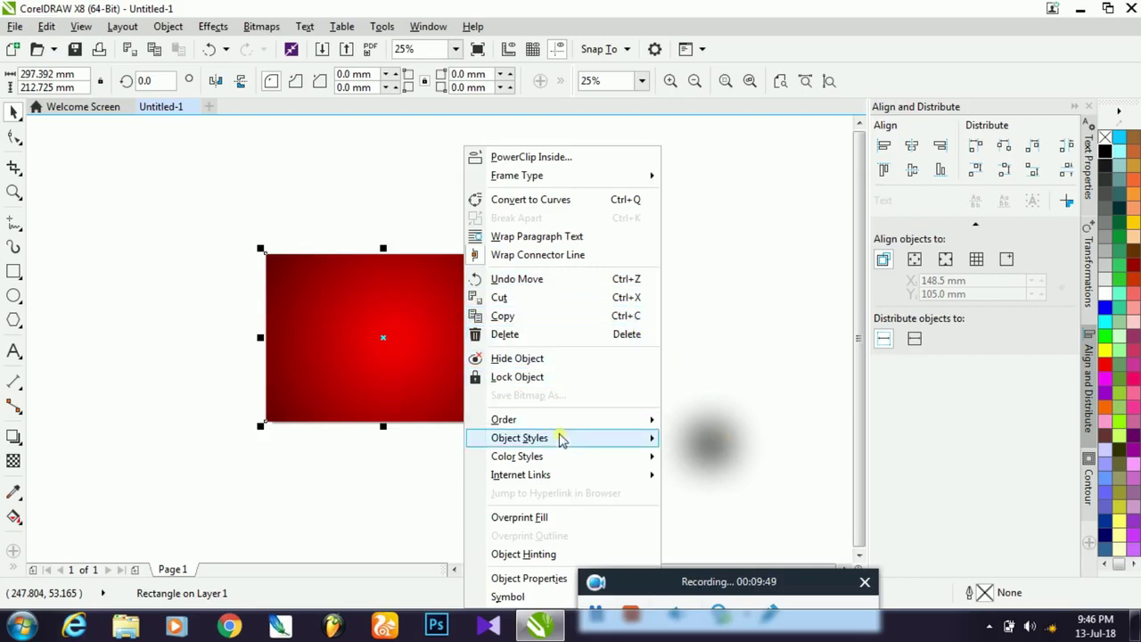
mouse_move(582, 428)
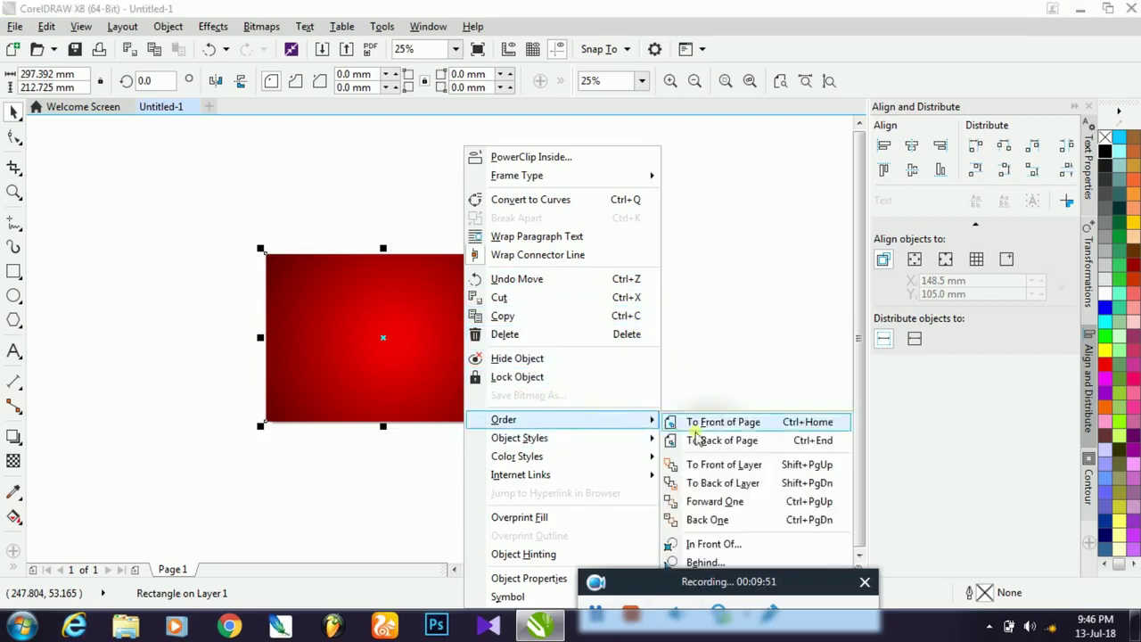
left_click(708, 440)
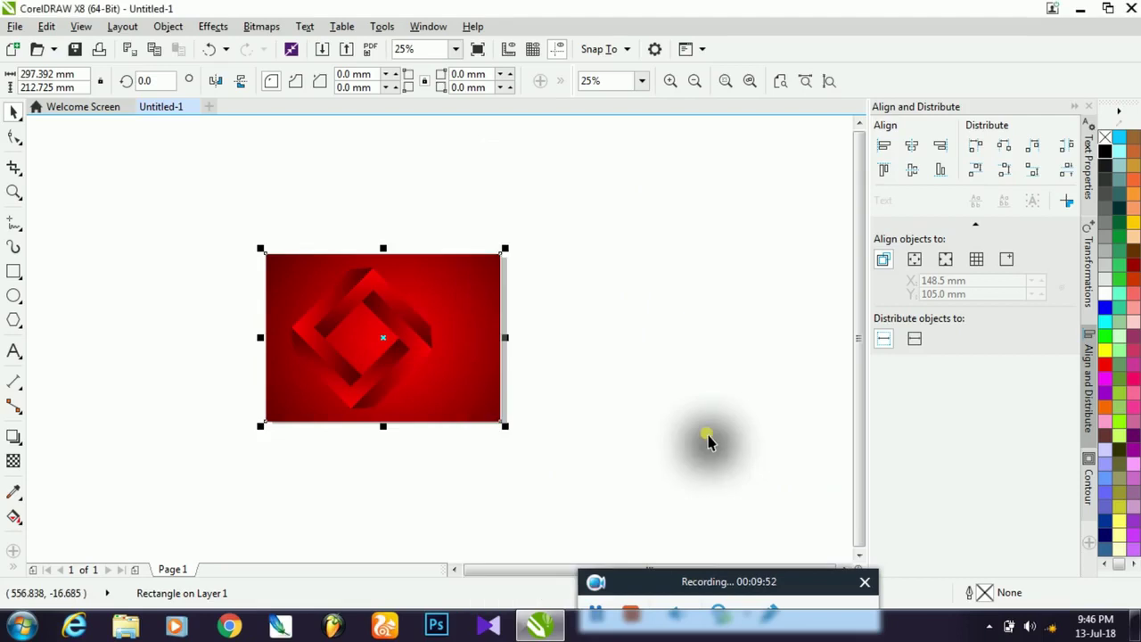
- Scale the grouped square figure down to about 108.5 mm wide and move it slightly up and left on the red background
left_click(416, 353)
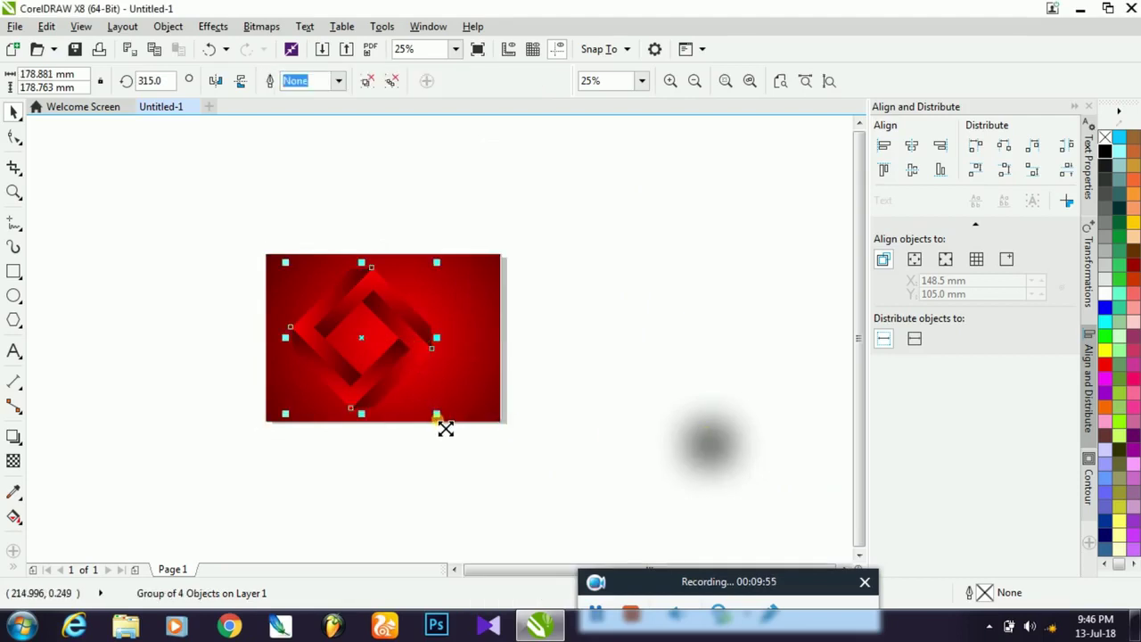
left_click_drag(445, 429, 407, 402)
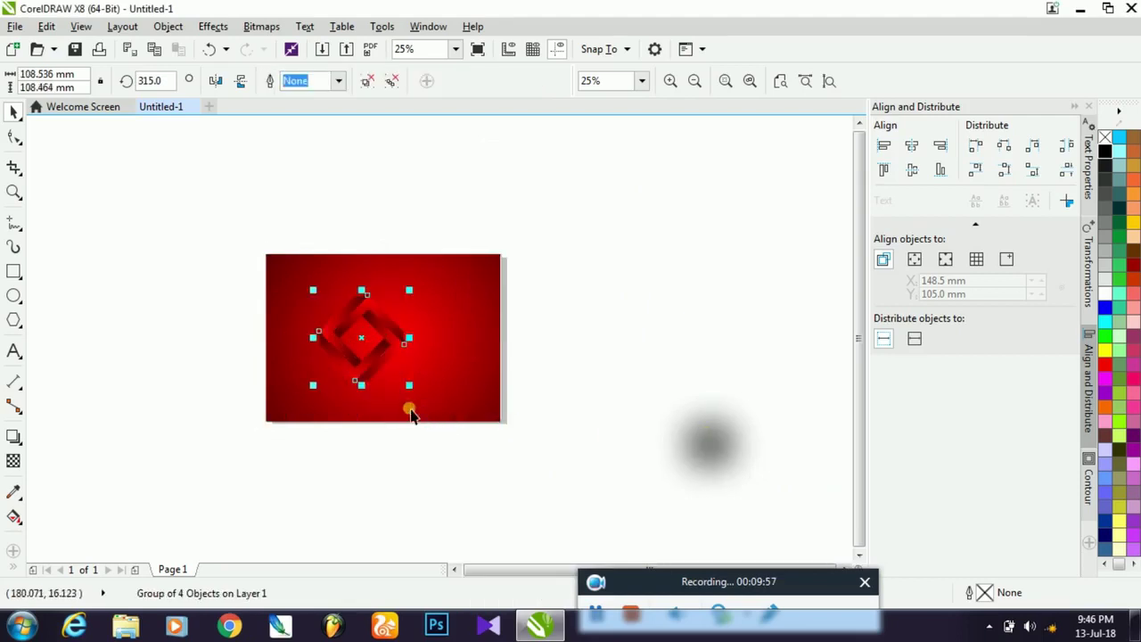
mouse_move(364, 354)
left_mouse_down()
mouse_move(358, 340)
mouse_move(387, 348)
mouse_move(370, 340)
left_mouse_up()
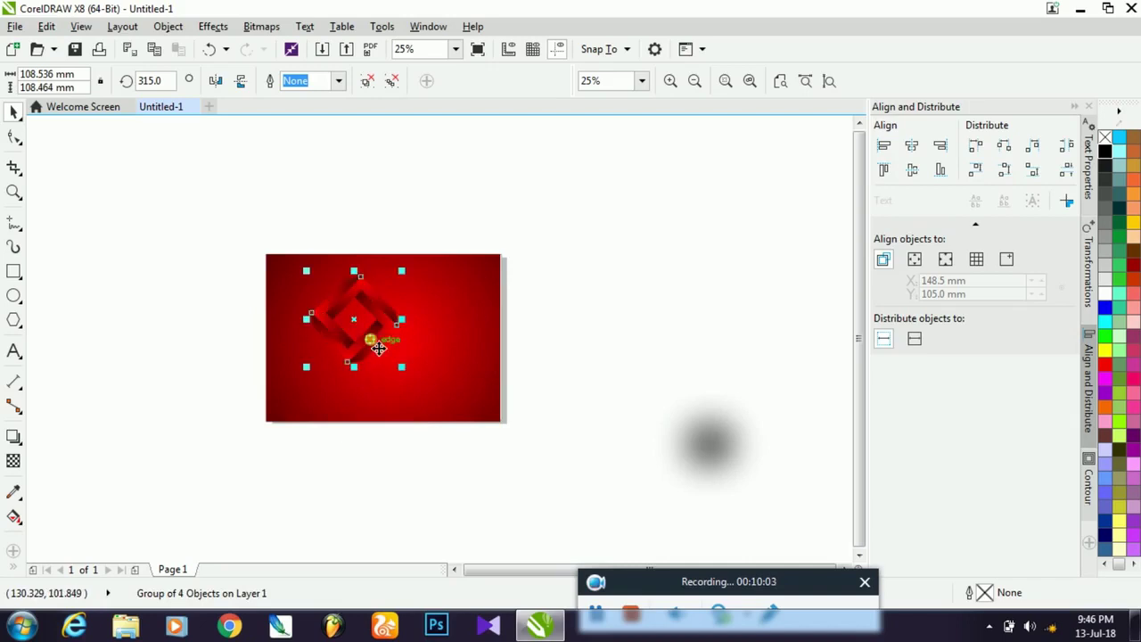
- Flatten the blurred shadow bitmap to about 34 mm high, place it under the square figure and order it back one
left_click(720, 430)
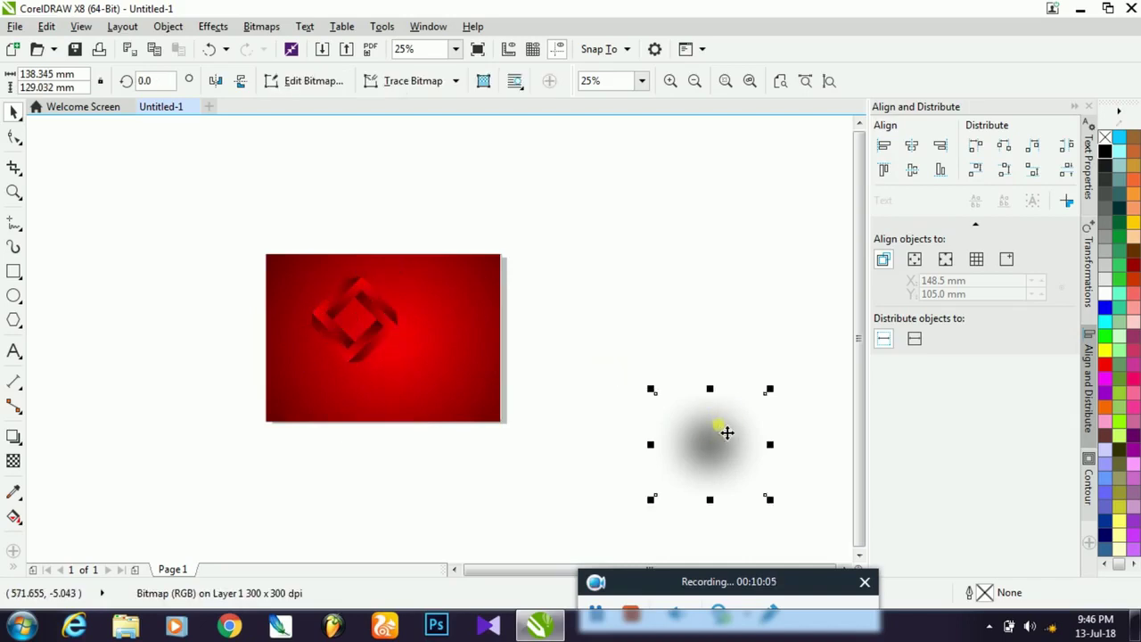
left_click_drag(722, 510, 381, 374)
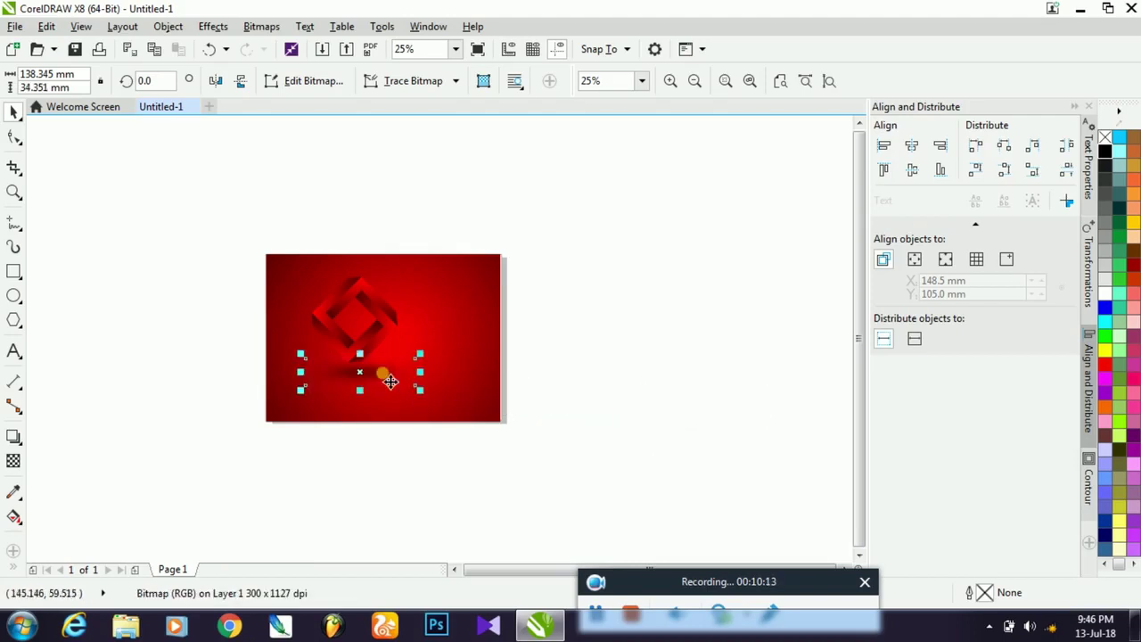
right_click(391, 382)
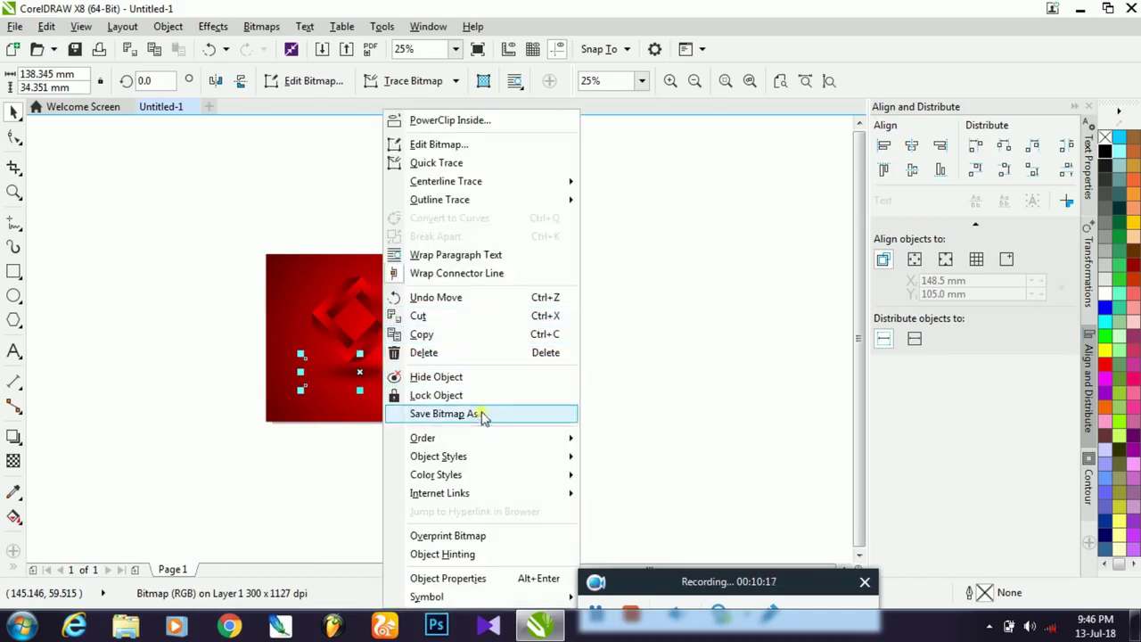
mouse_move(497, 446)
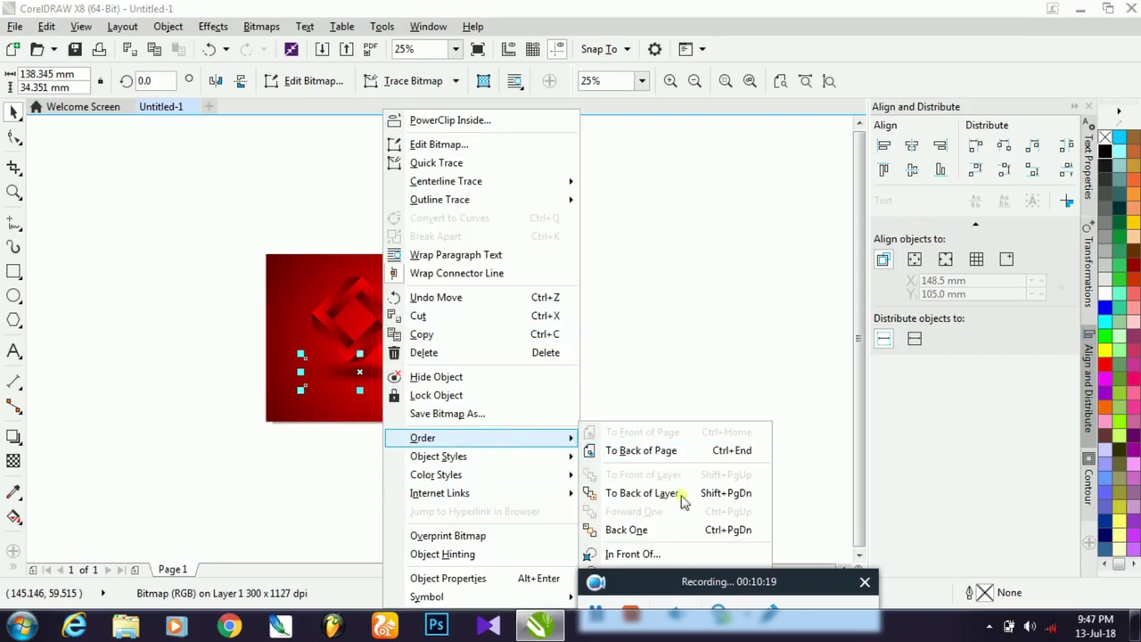
left_click(634, 532)
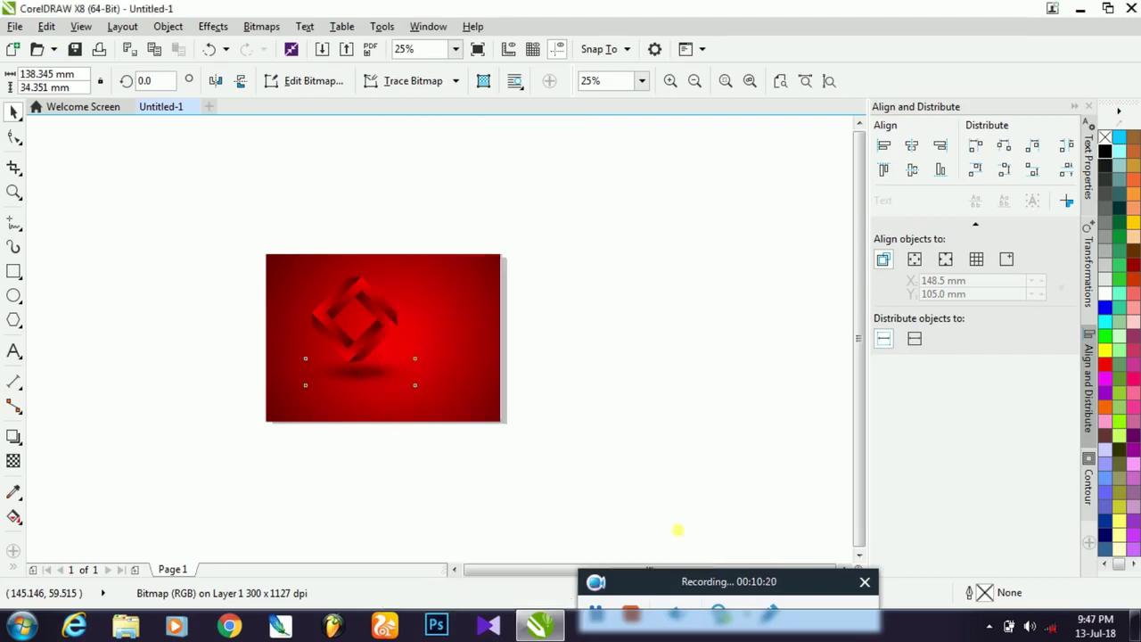
- Shift the red background rectangle slightly to the right so it lines up with the page
scroll(374, 408, "up", 1)
left_click(378, 409)
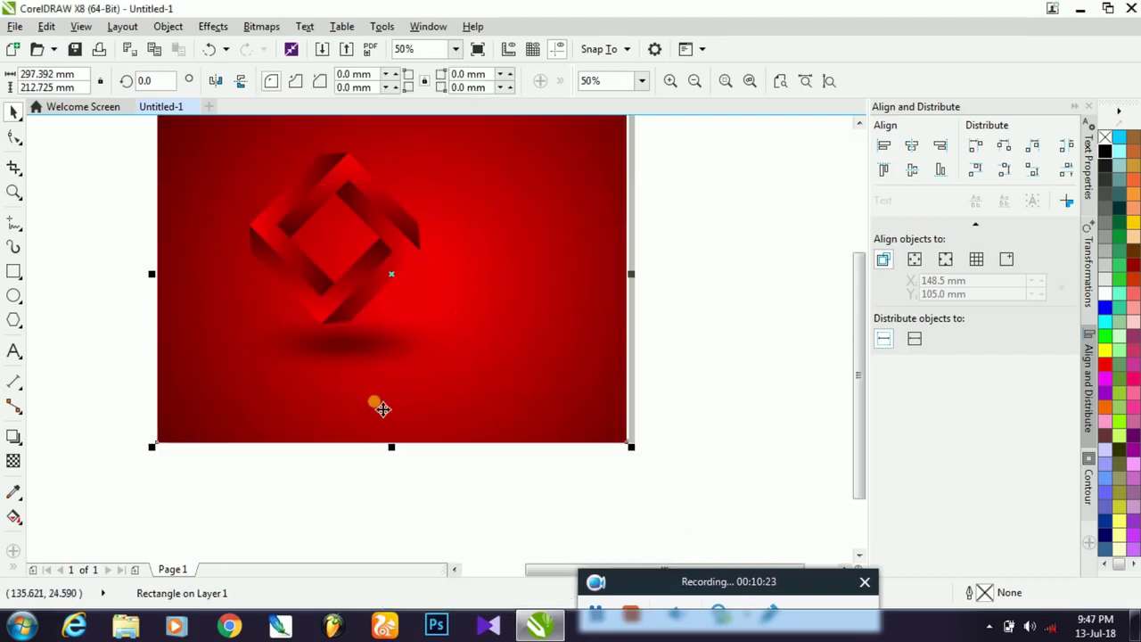
left_click_drag(391, 408, 395, 408)
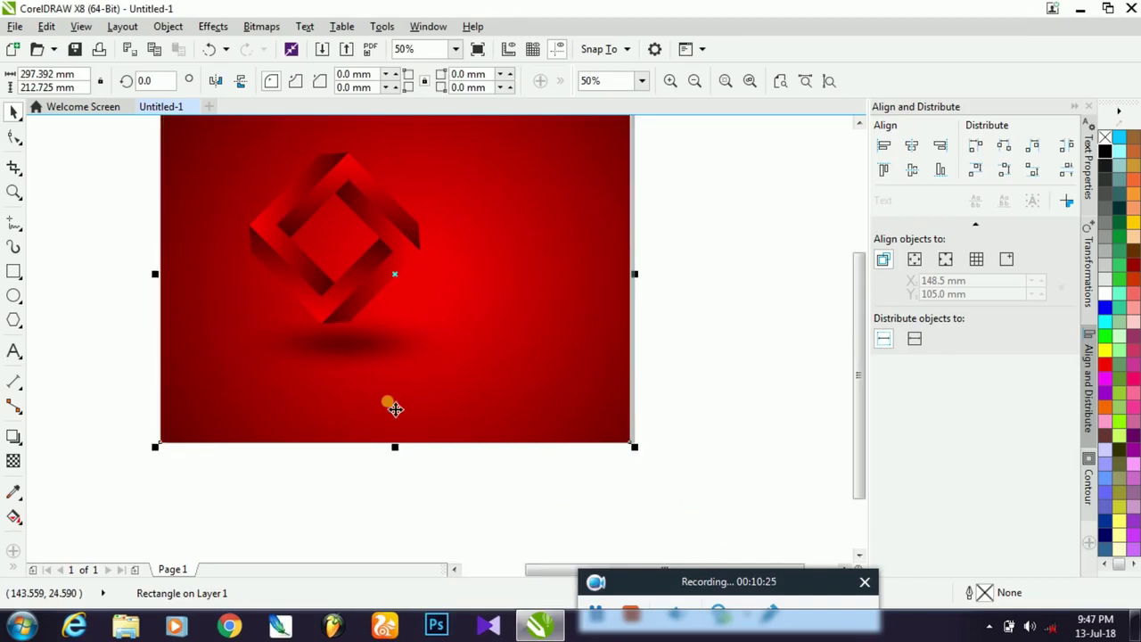
- Move the blurred shadow slightly up and left so it sits centred below the square figure's lowest corner
scroll(334, 332, "up", 2)
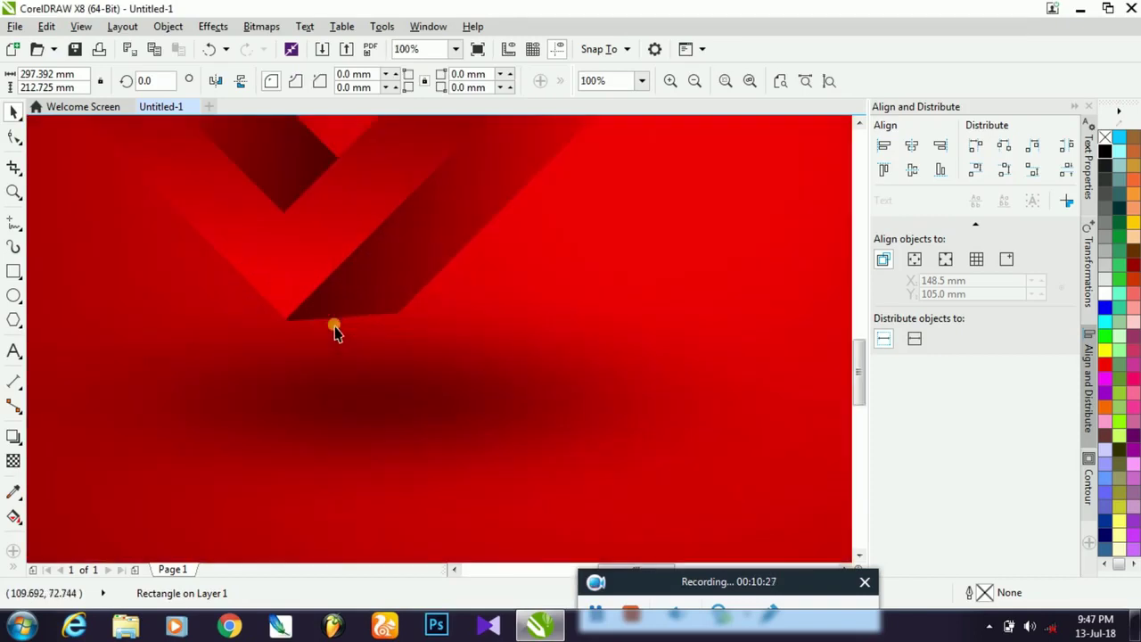
left_click(360, 404)
left_click_drag(365, 409, 339, 401)
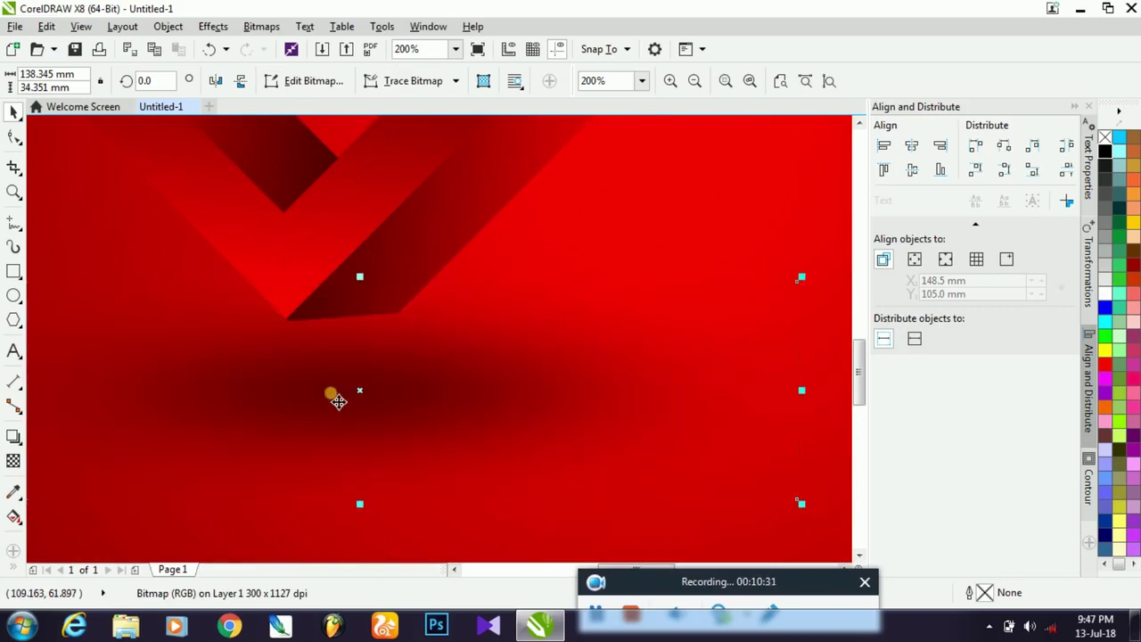
scroll(338, 400, "down", 2)
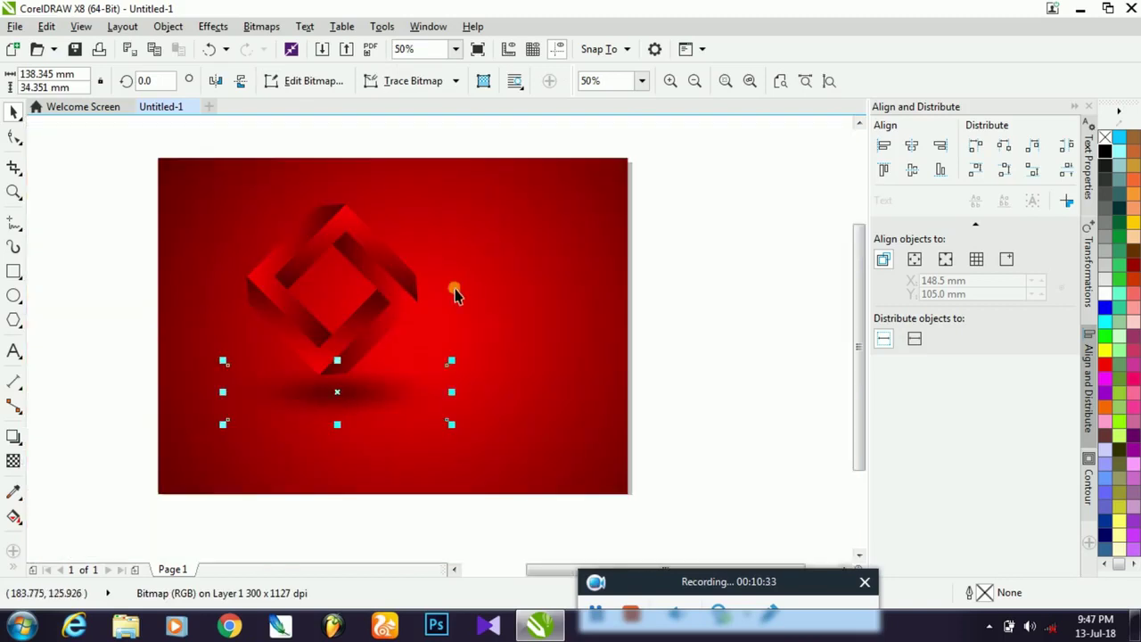
left_click(727, 292)
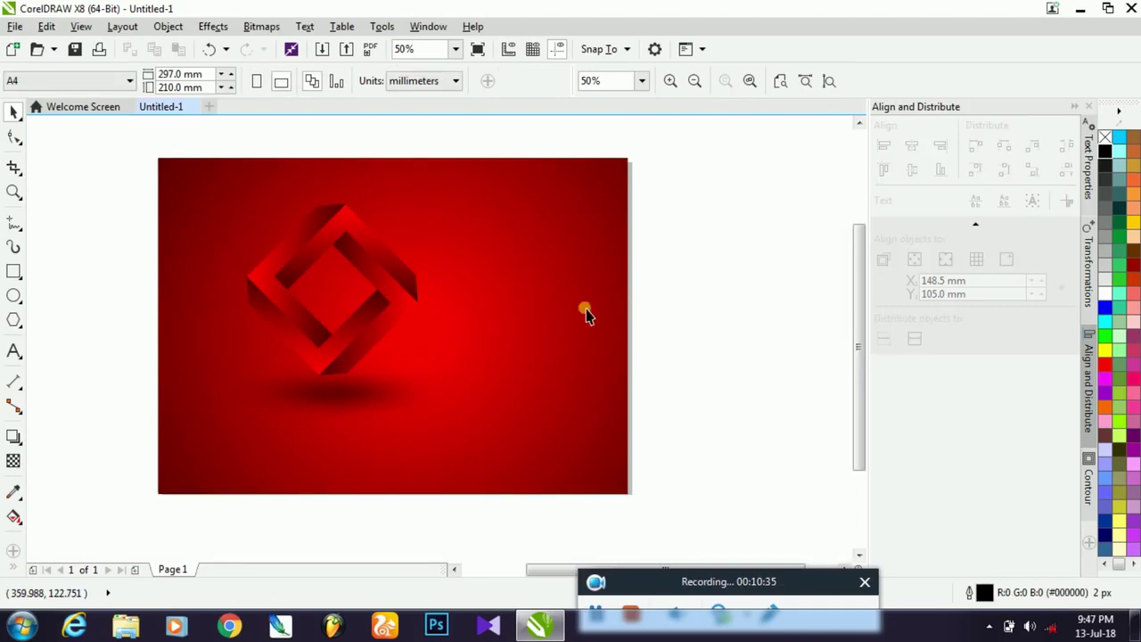
- Add the artistic text "LOGO" on the red background to the right of the square figure
left_click(13, 351)
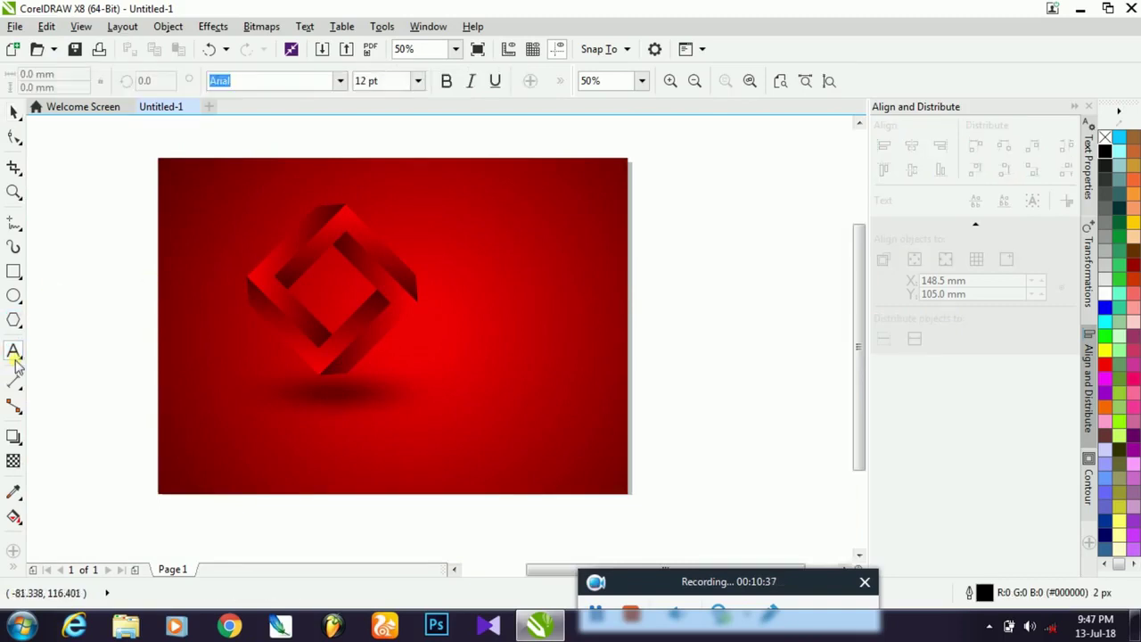
left_click(471, 239)
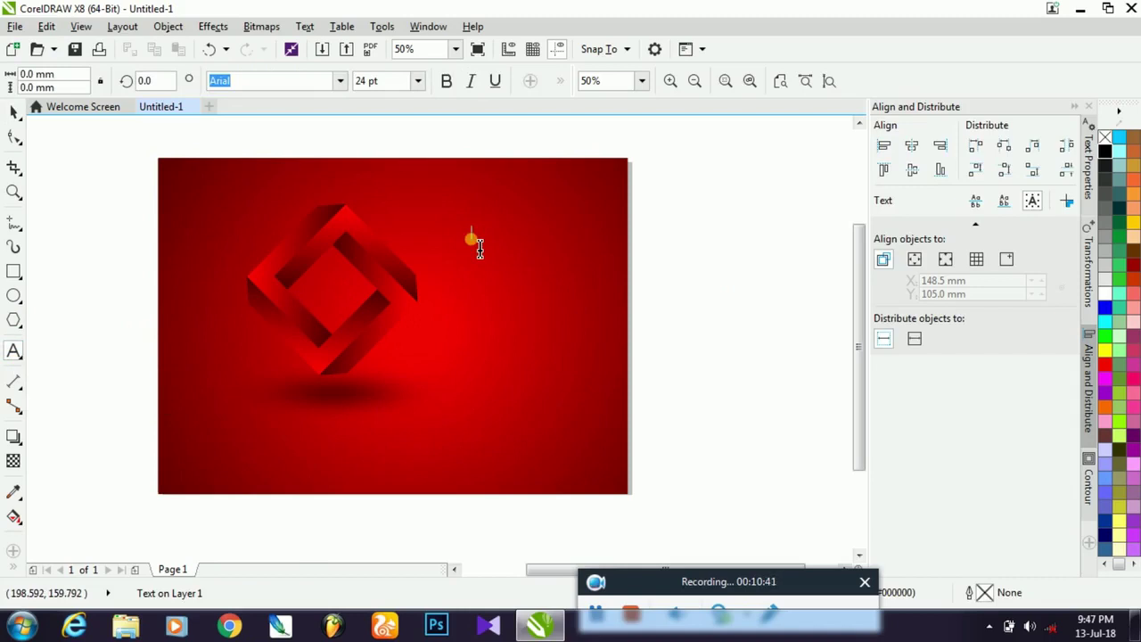
type("OGO")
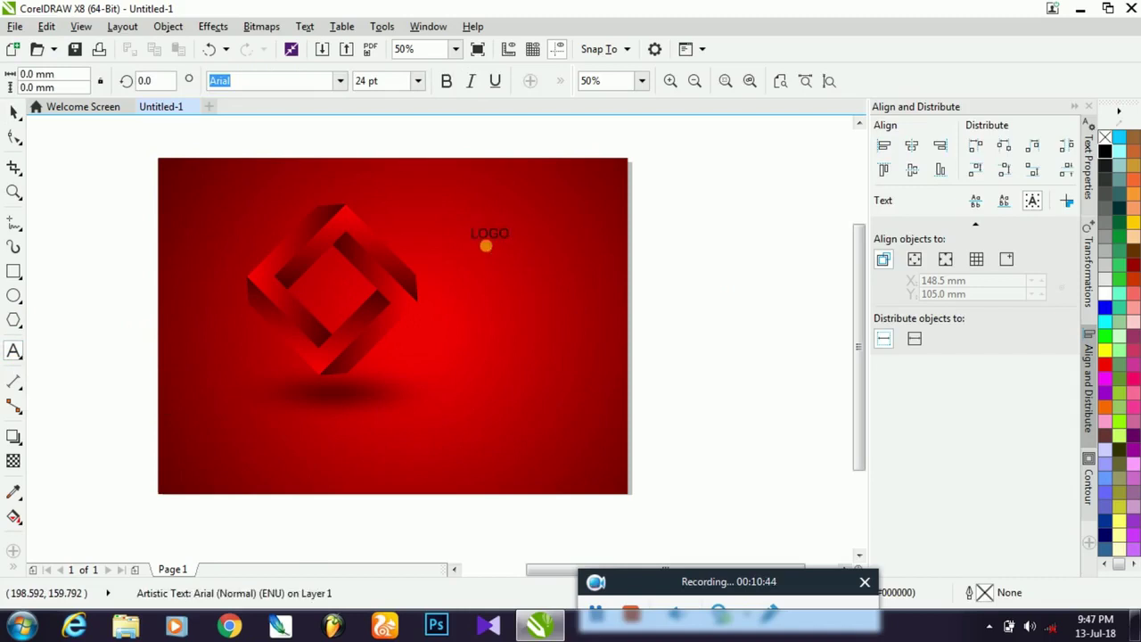
- Change the font of the whole LOGO text to Bernard MT Condensed
left_click(517, 250)
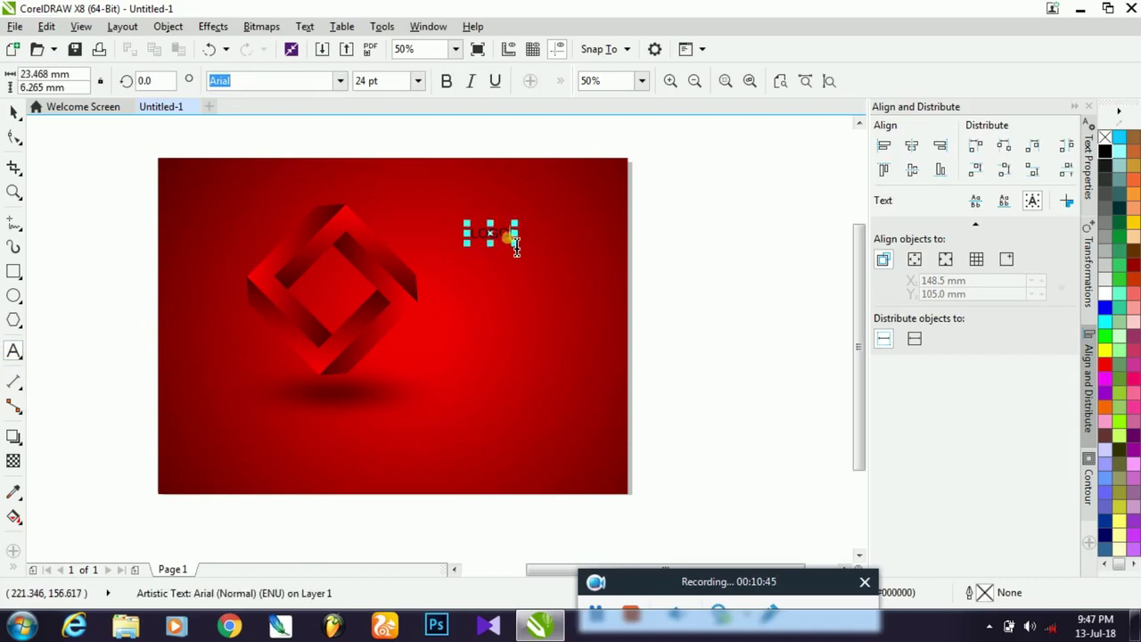
left_click_drag(509, 237, 470, 234)
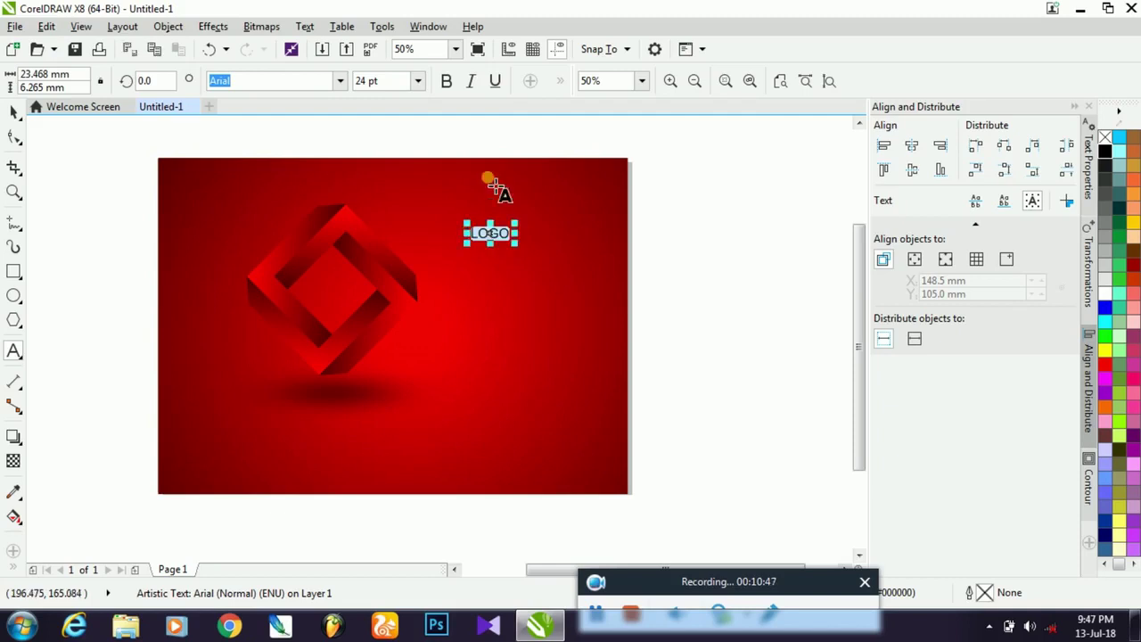
left_click(338, 80)
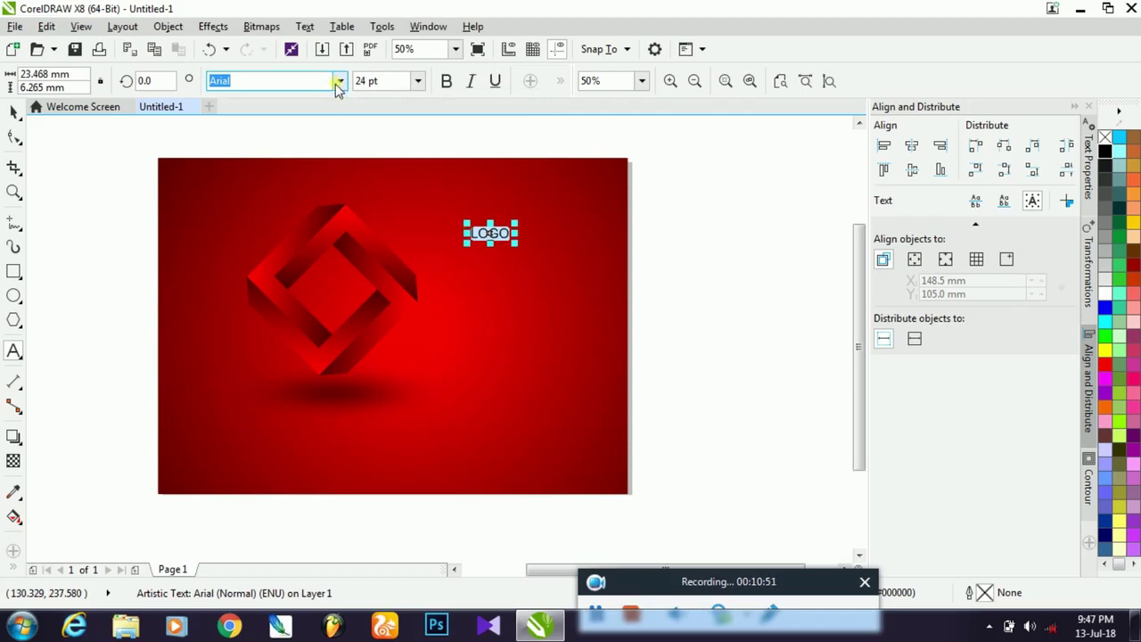
left_click(339, 81)
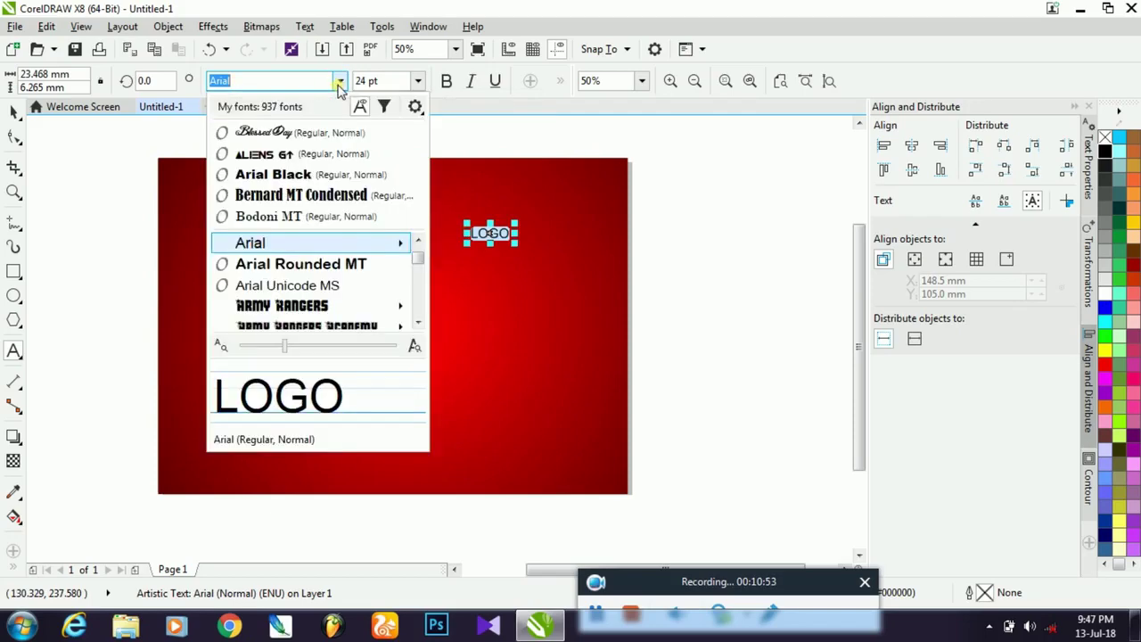
left_click(316, 196)
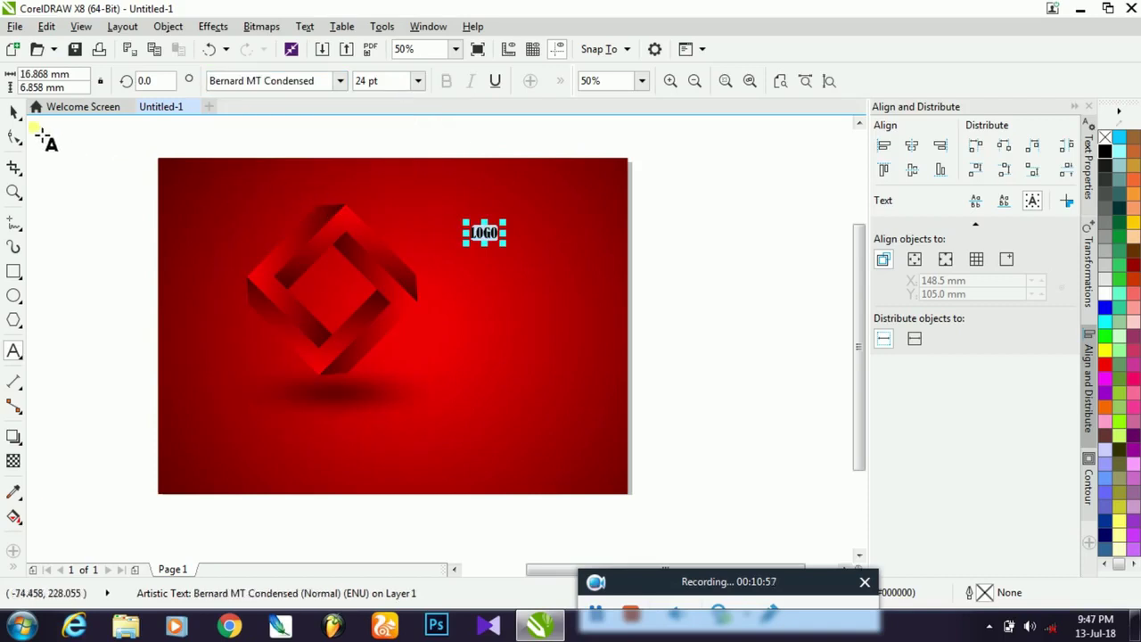
- Enlarge the LOGO text to about 86 mm wide and place it beside the middle of the square figure
left_click(14, 112)
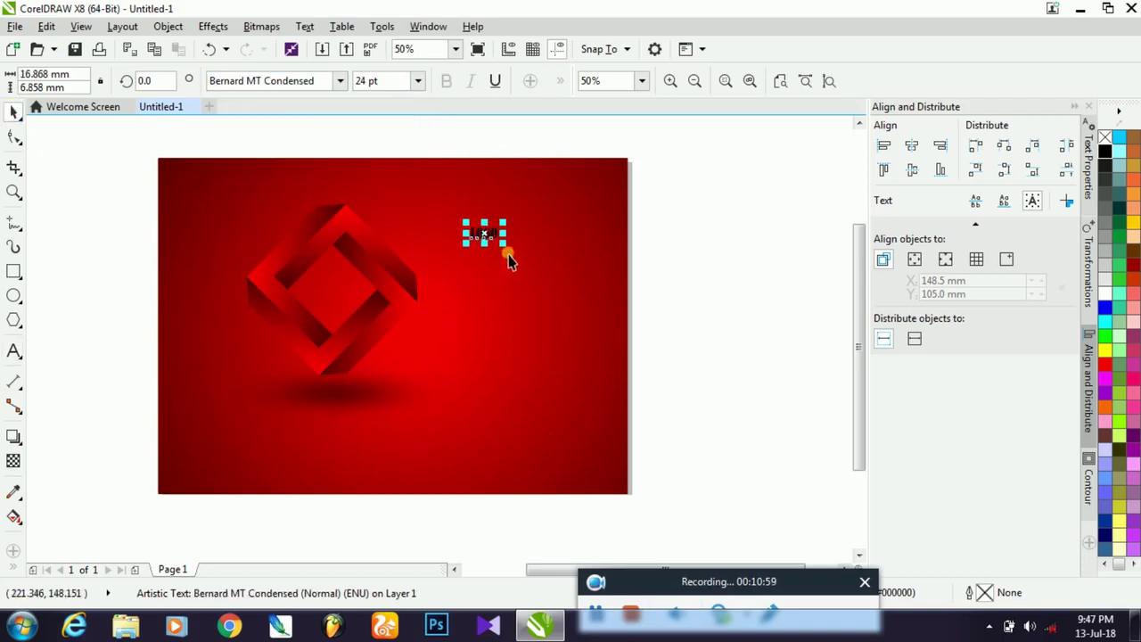
left_click_drag(507, 255, 619, 361)
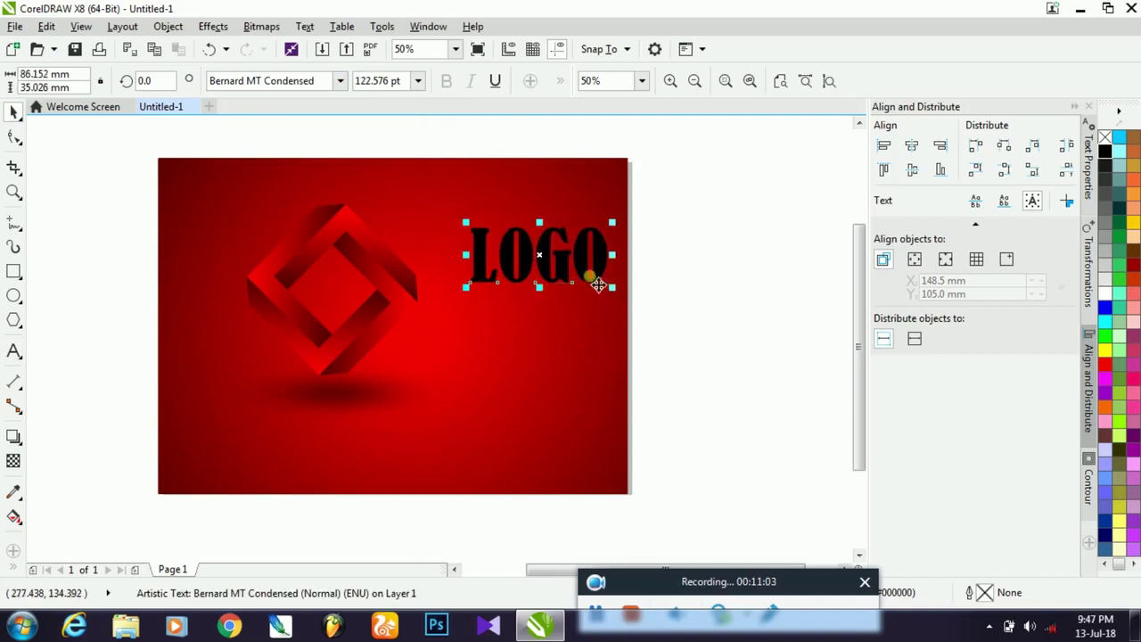
left_click_drag(584, 275, 553, 312)
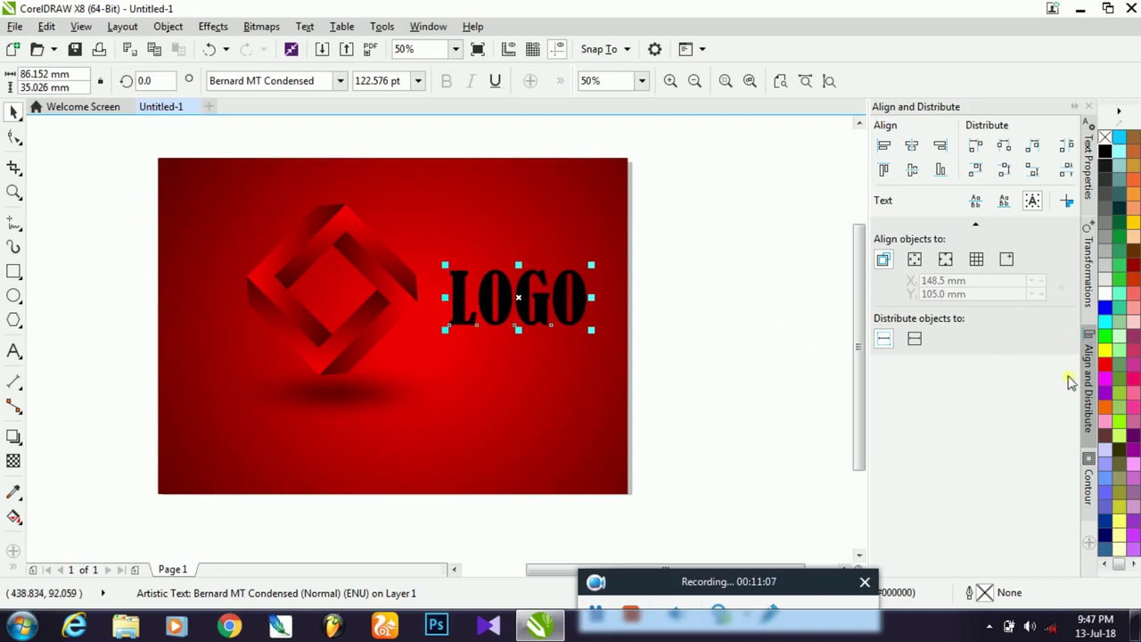
- Fill the LOGO text with the dark reddish-brown shade #9A1900 from the red swatch's colour variations
left_click(1104, 375)
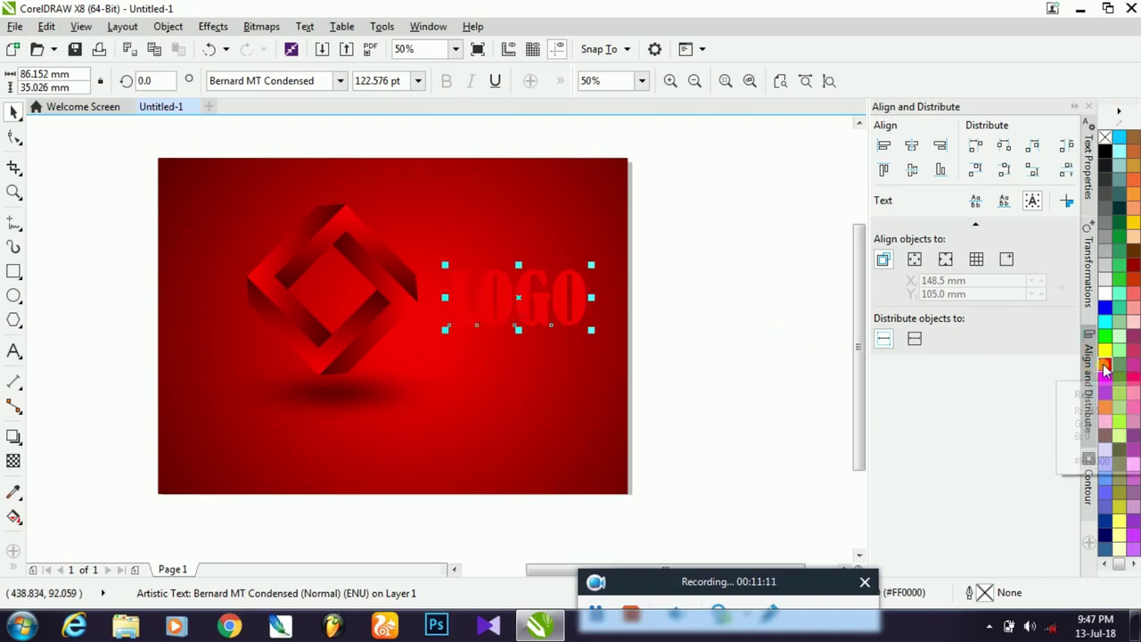
left_click_drag(1104, 367, 1092, 382)
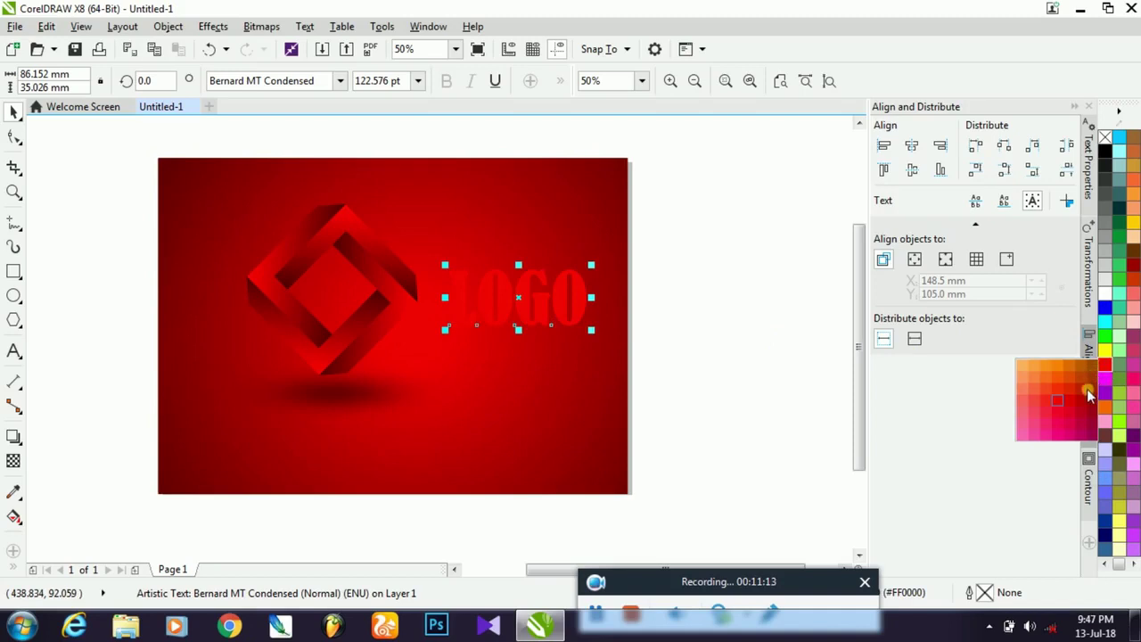
left_click(1090, 389)
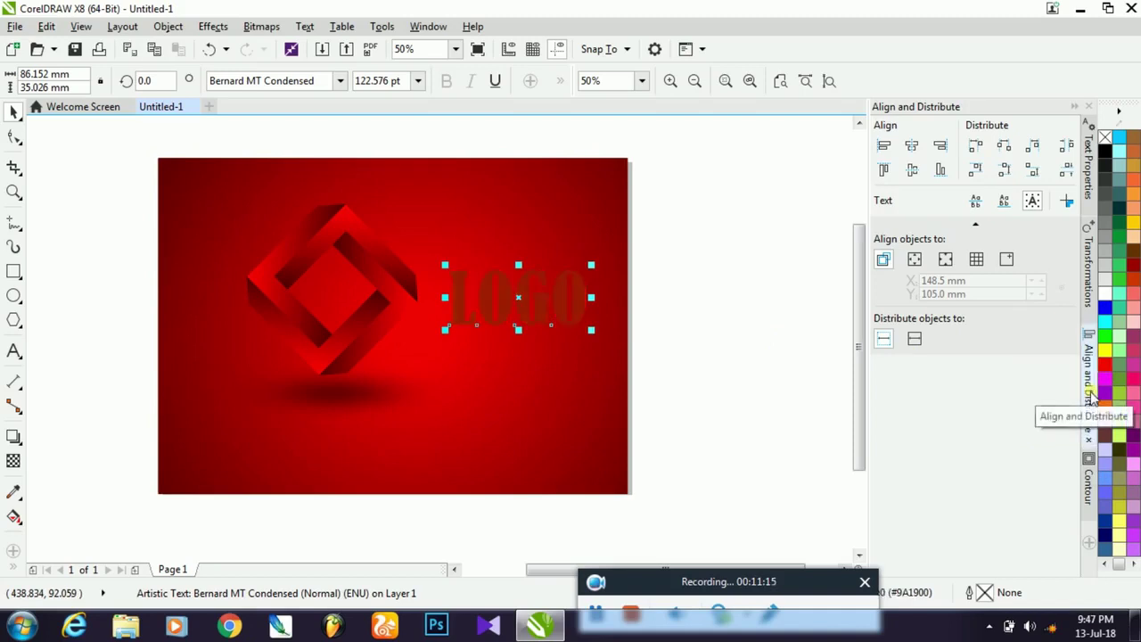
left_click(803, 426)
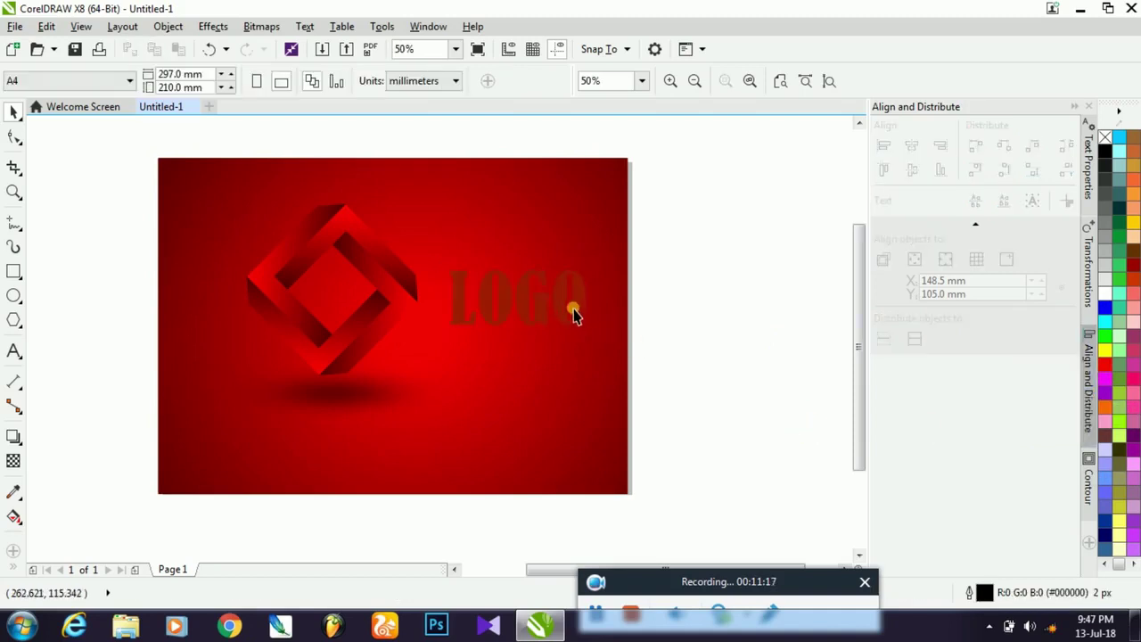
- Move the LOGO text slightly down and left, next to the lower half of the square figure
left_click(573, 312)
left_click_drag(580, 314, 560, 337)
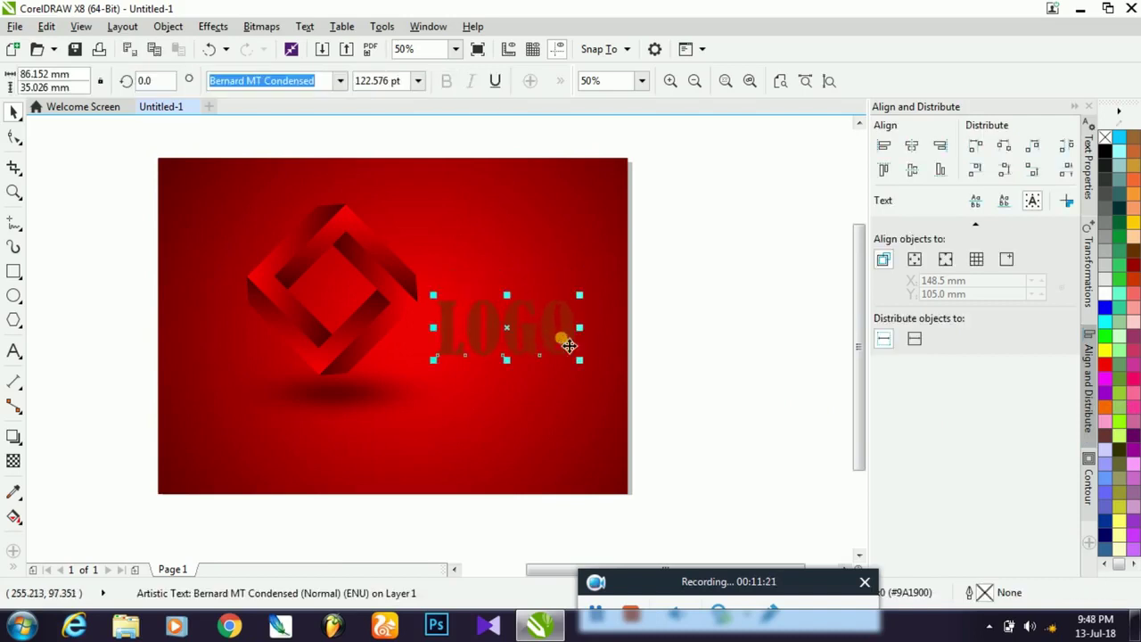
left_click(695, 297)
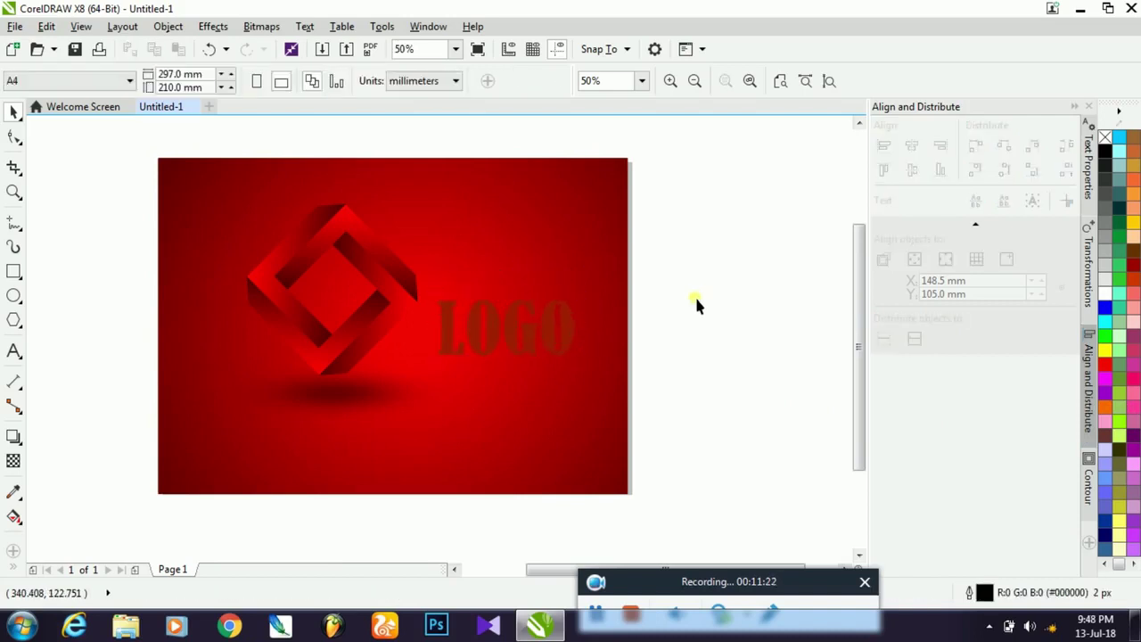
left_click(682, 582)
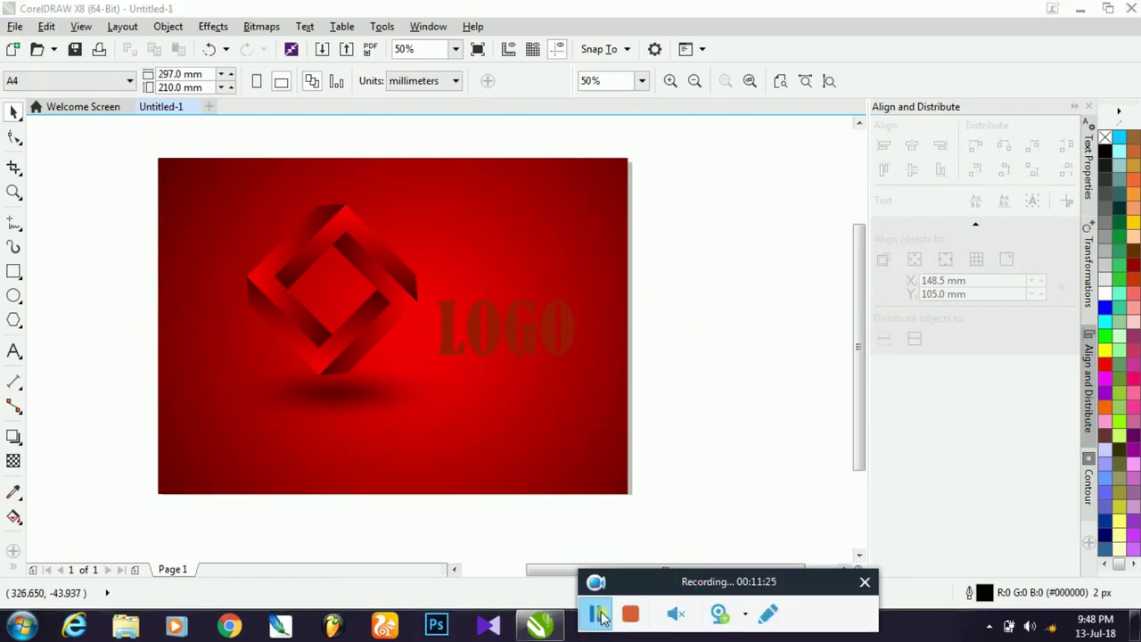